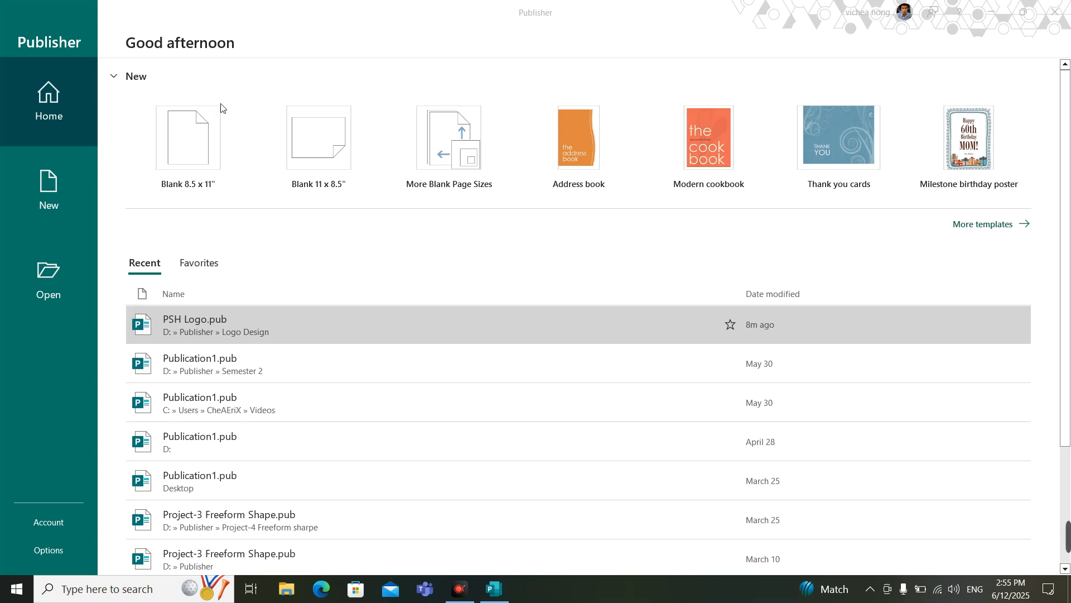
Step: Create a blank 8.5 x 11" publication and set its page layout type to One page per sheet
click(191, 141)
click(191, 140)
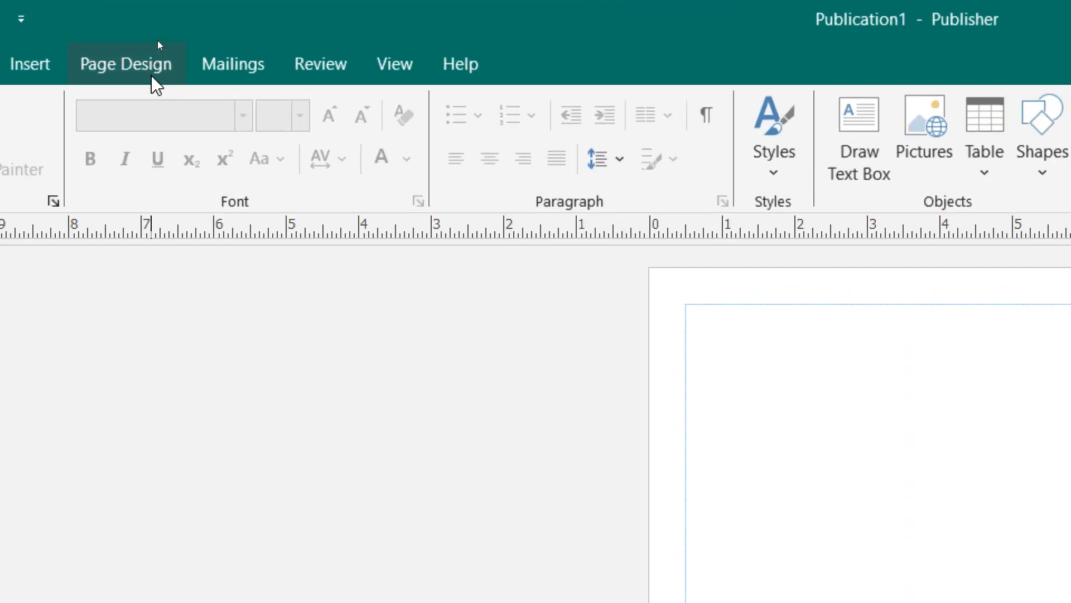
click(161, 28)
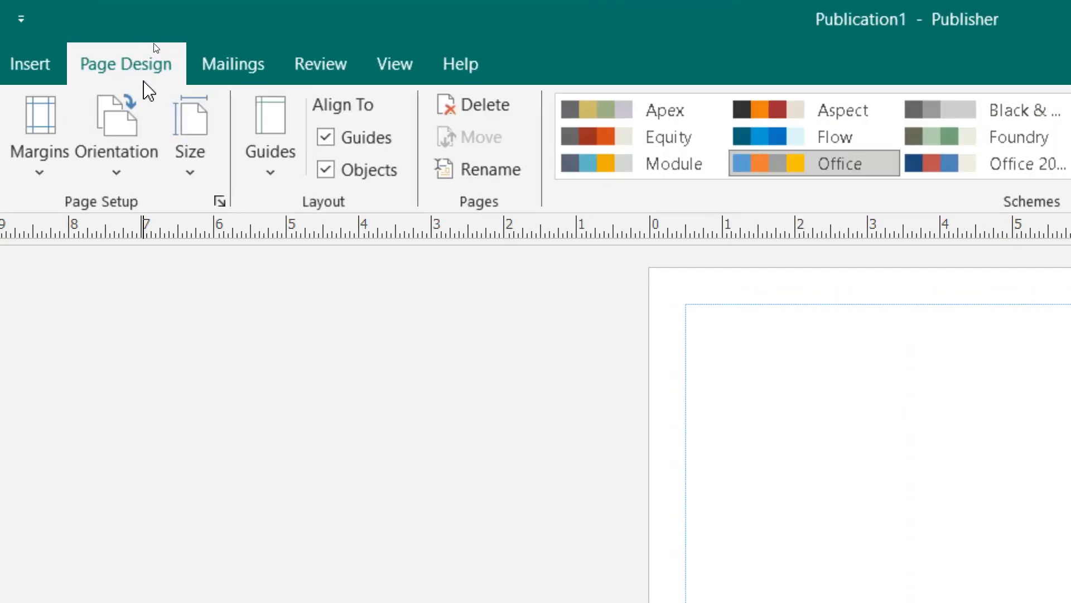
click(186, 171)
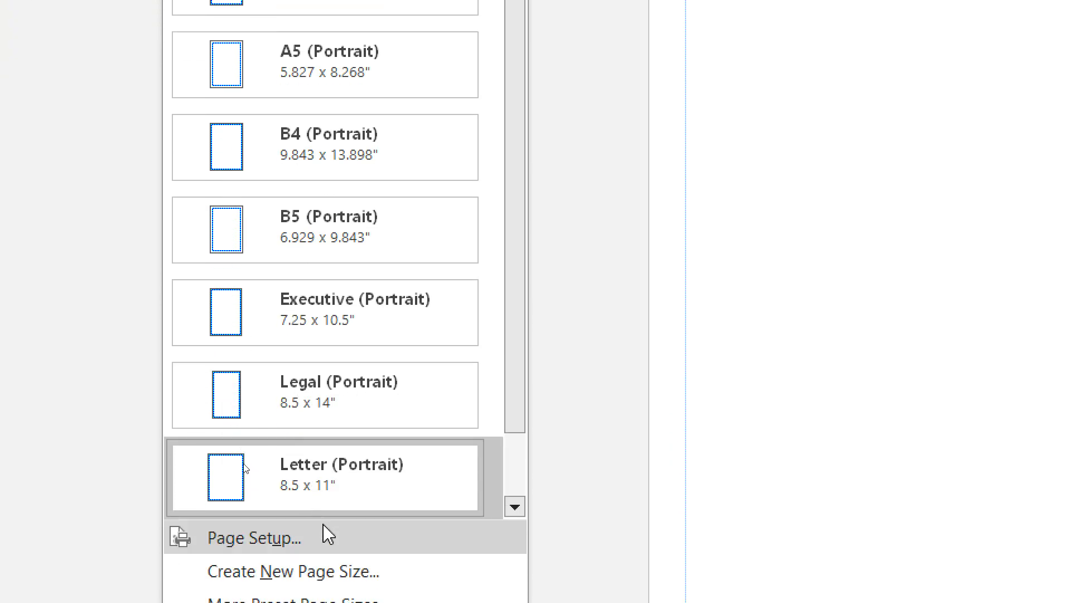
click(275, 538)
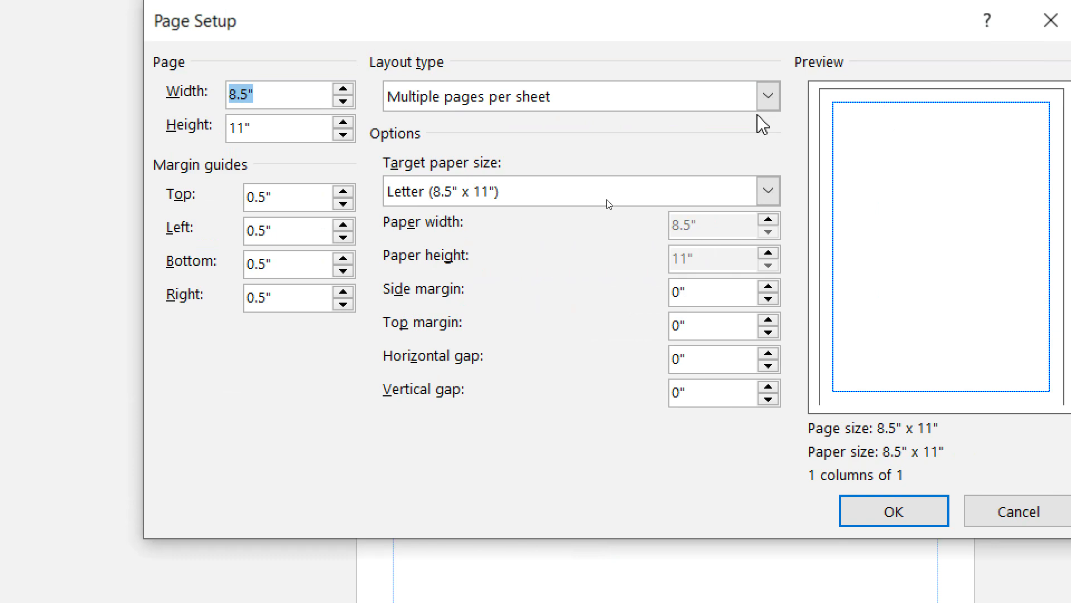
click(682, 106)
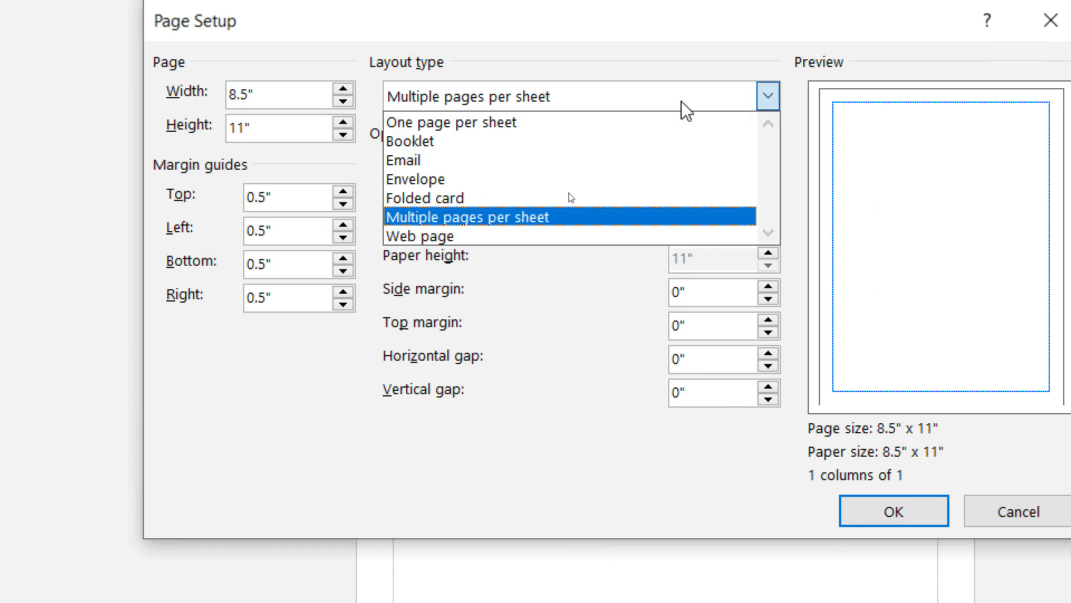
click(577, 128)
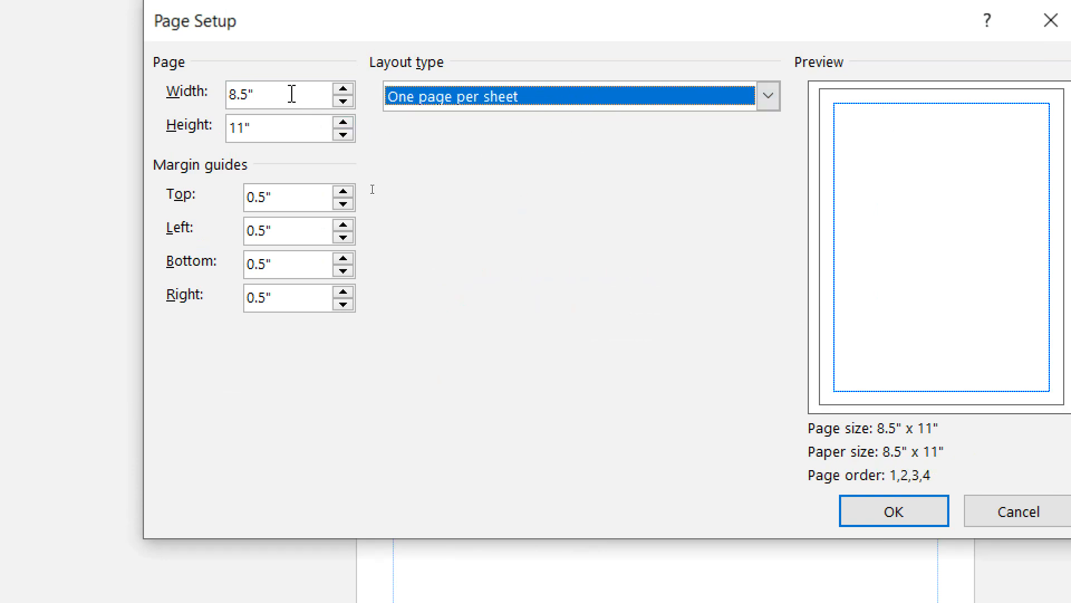
Step: Set the page width and height to 4" each and the page margins to None
drag(292, 93, 224, 96)
drag(277, 126, 225, 132)
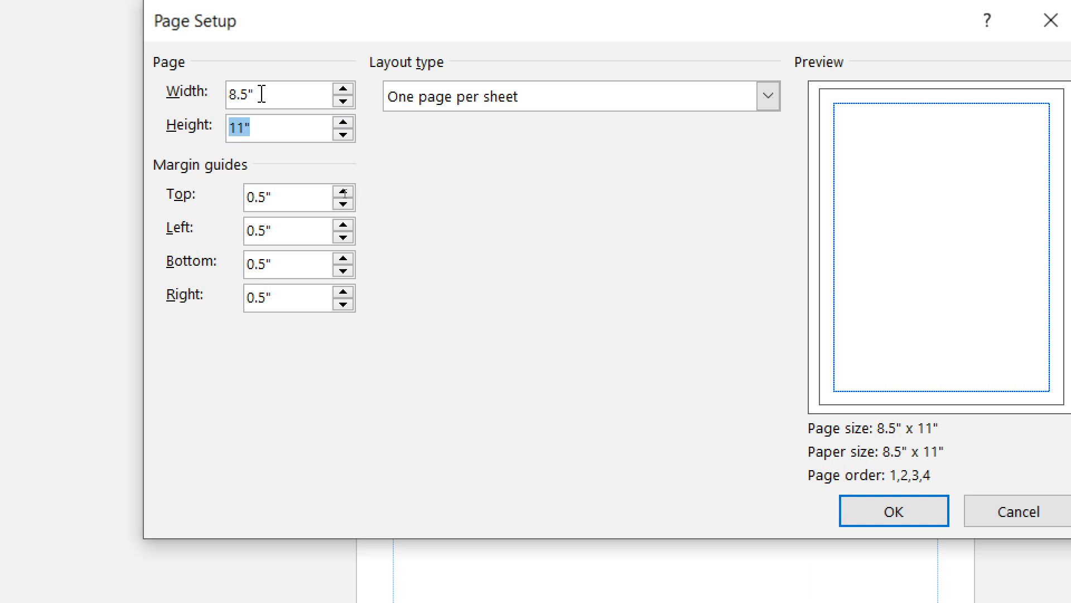
drag(256, 93, 215, 93)
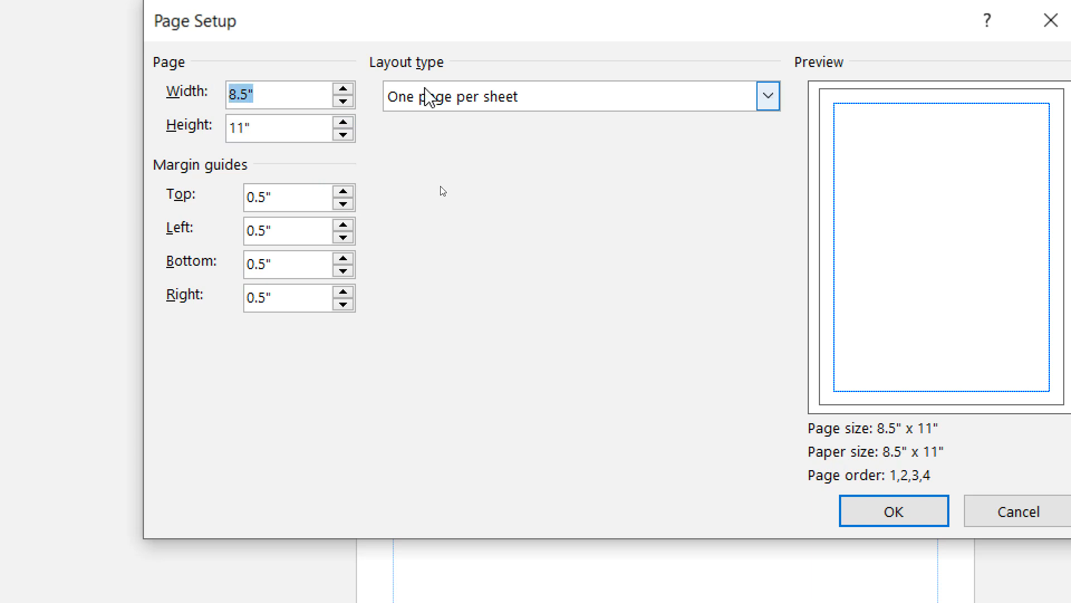
text(4)
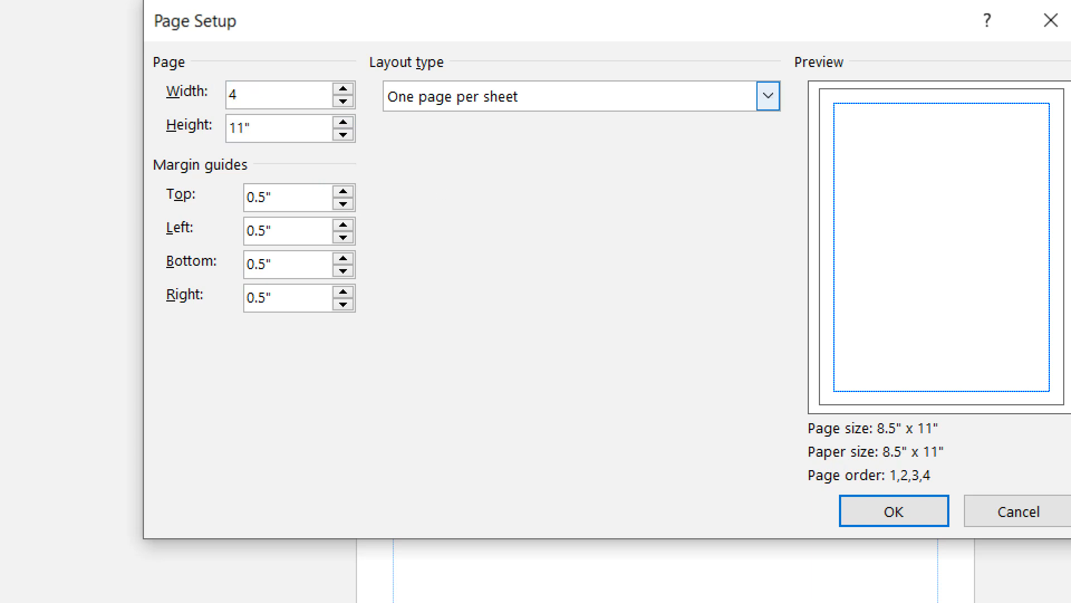
key(Tab)
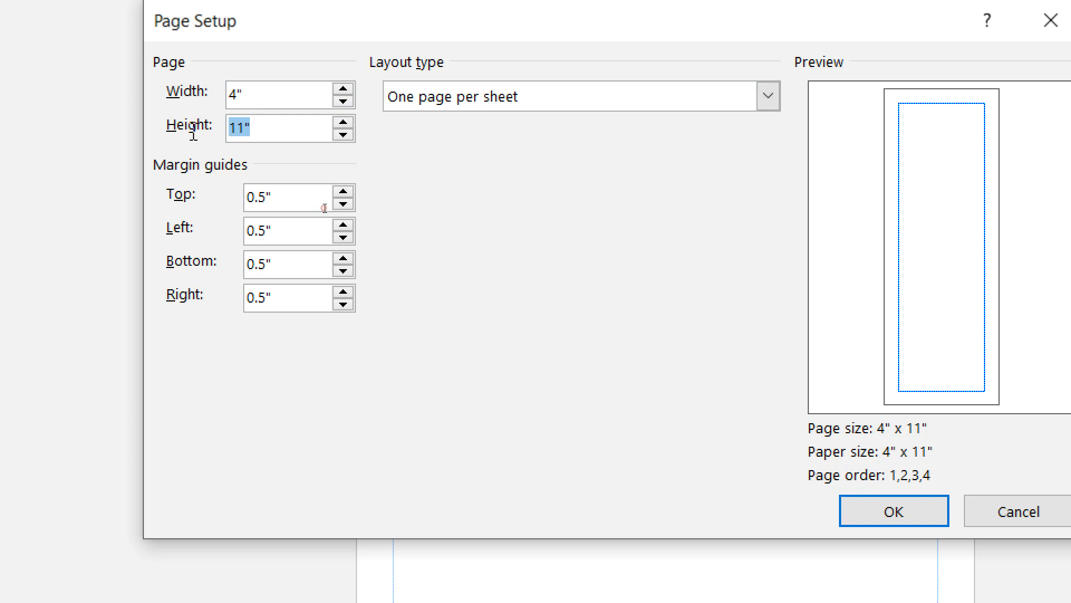
text(4)
click(309, 92)
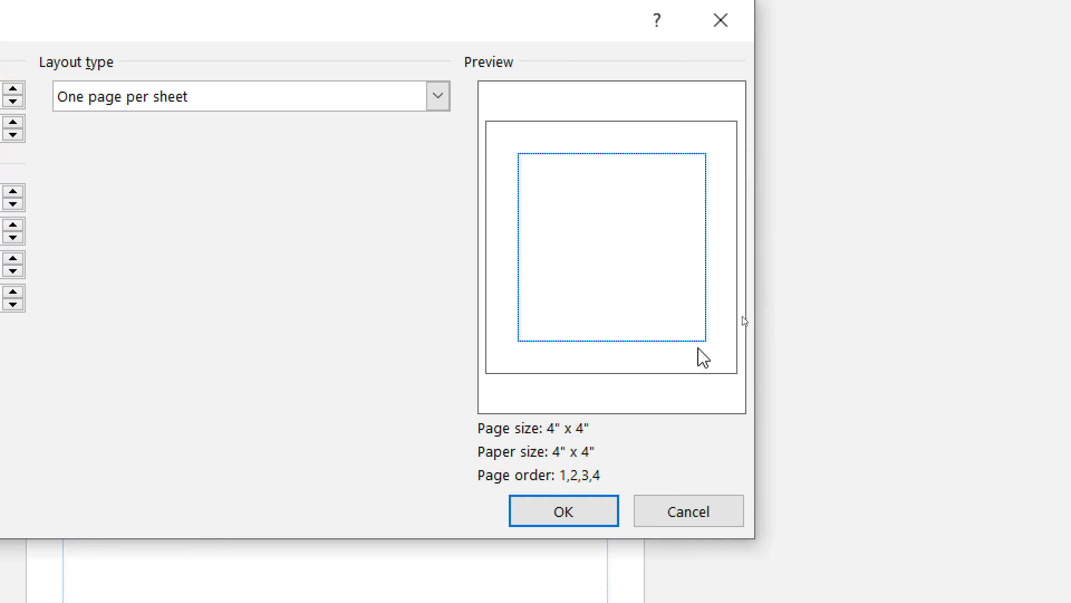
click(593, 510)
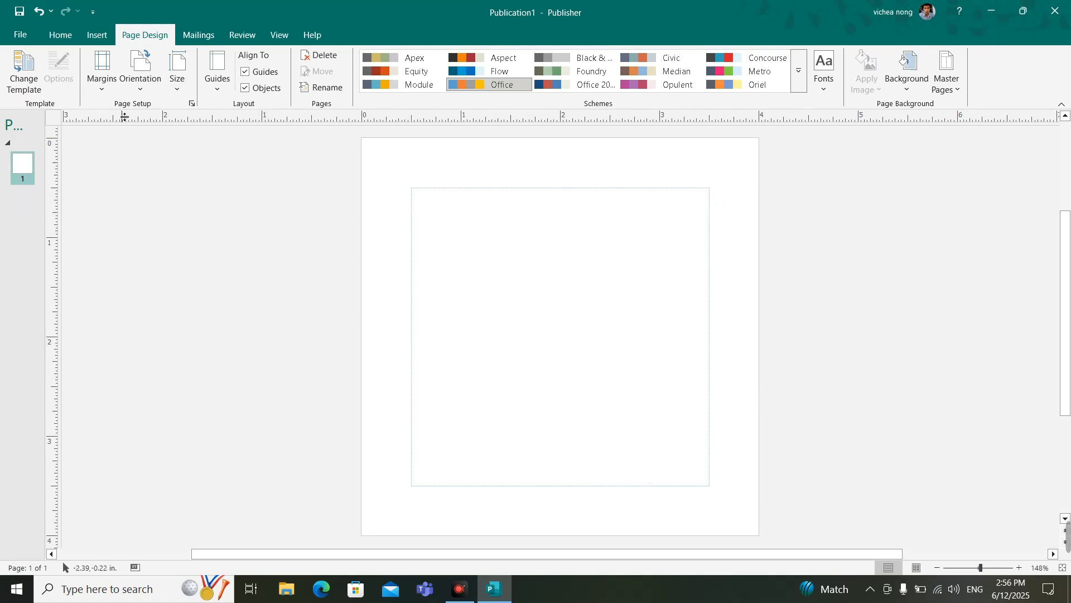
click(102, 83)
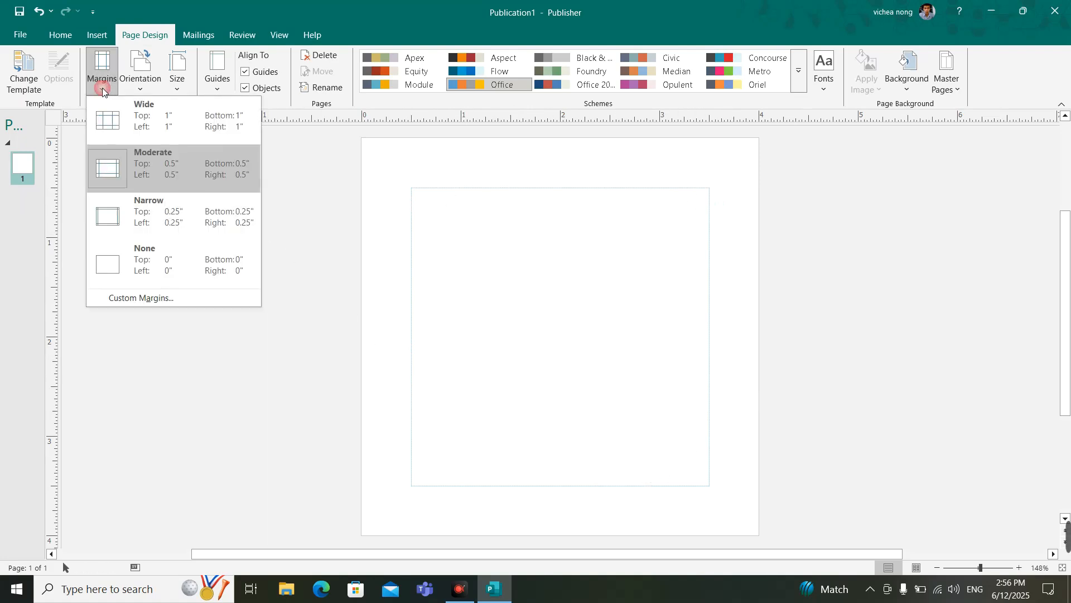
click(160, 258)
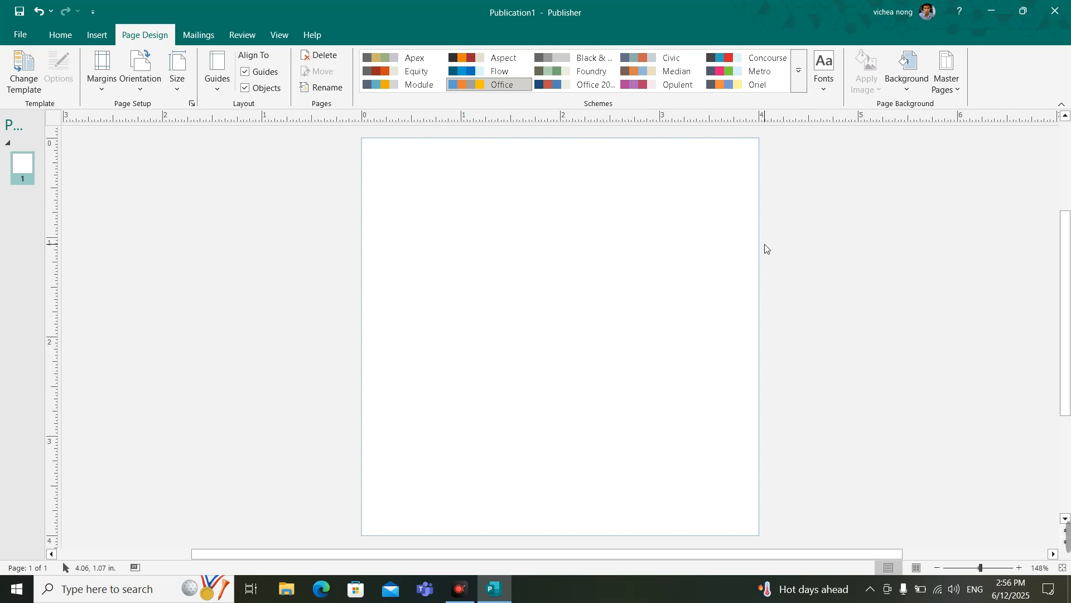
Step: Insert an oval shape on the page and enlarge it to a circle about 1.42" across
click(97, 34)
click(196, 93)
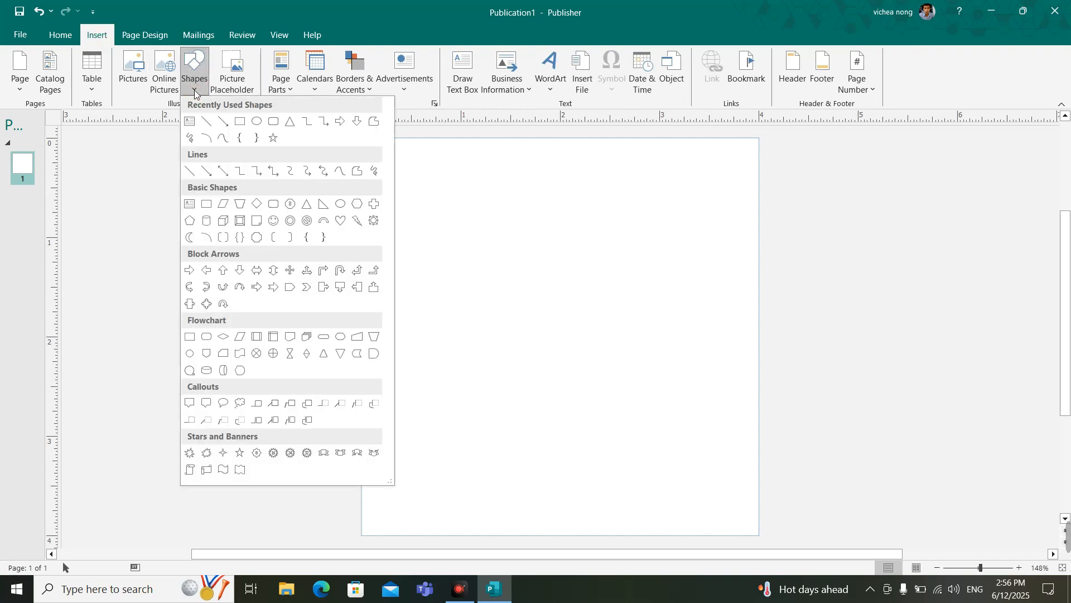
click(260, 127)
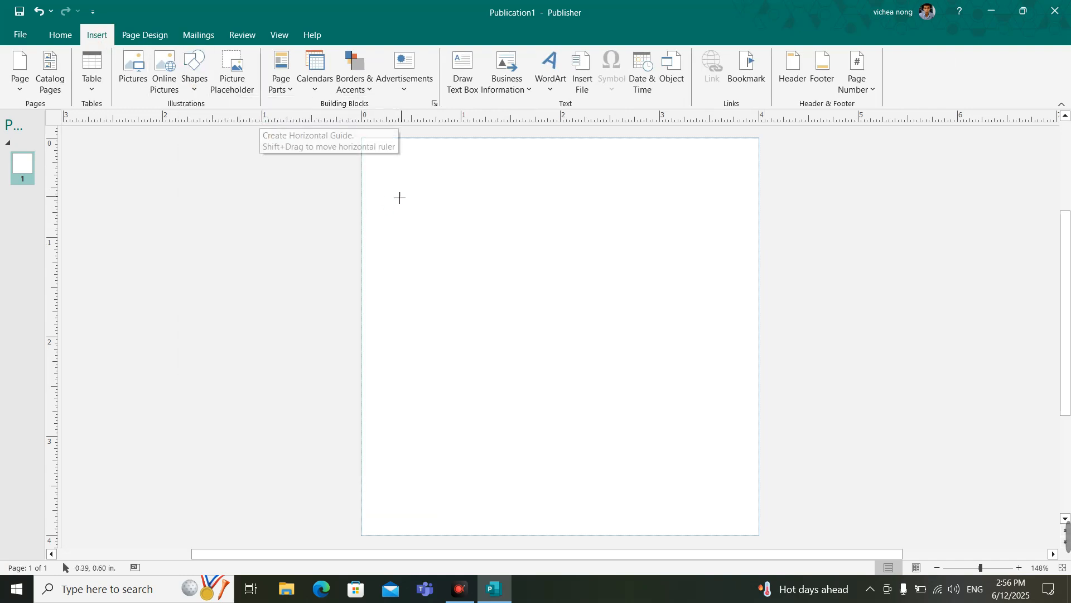
click(551, 281)
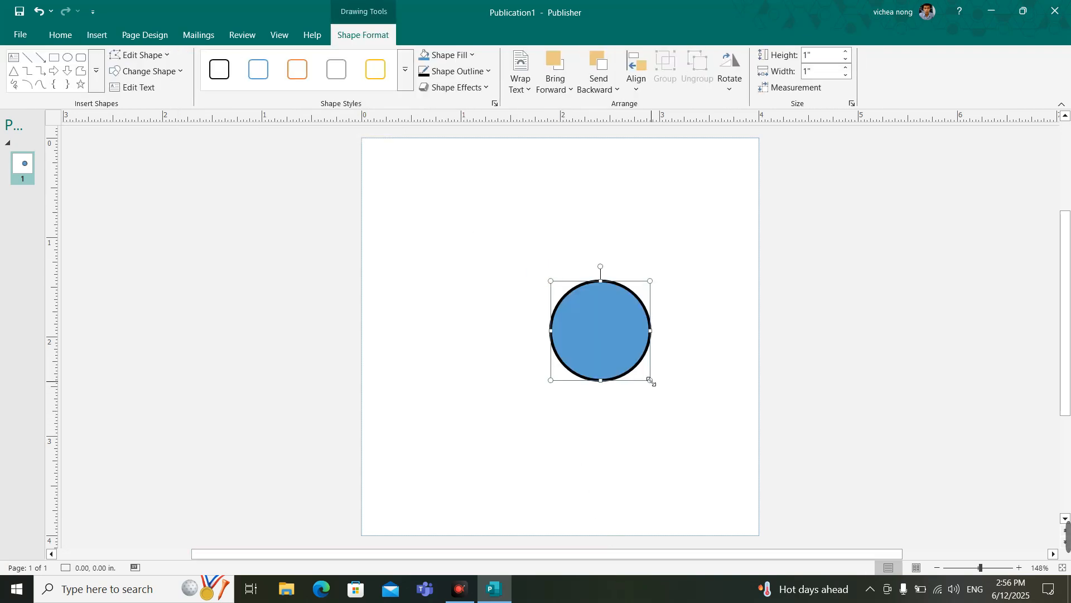
drag(650, 381, 690, 422)
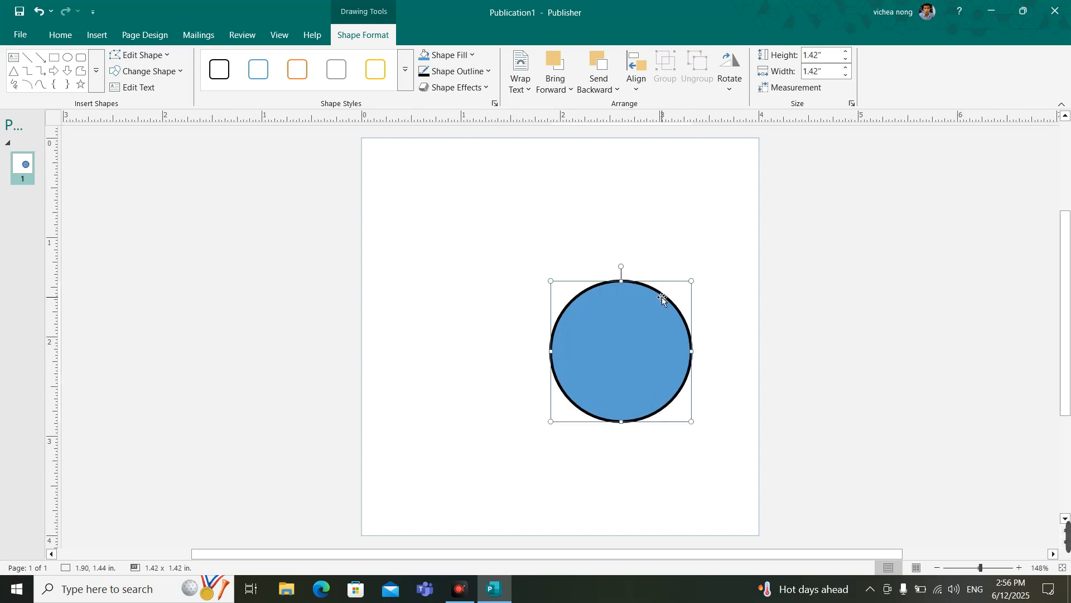
Step: Set the circle's height and width to 4" each
click(821, 54)
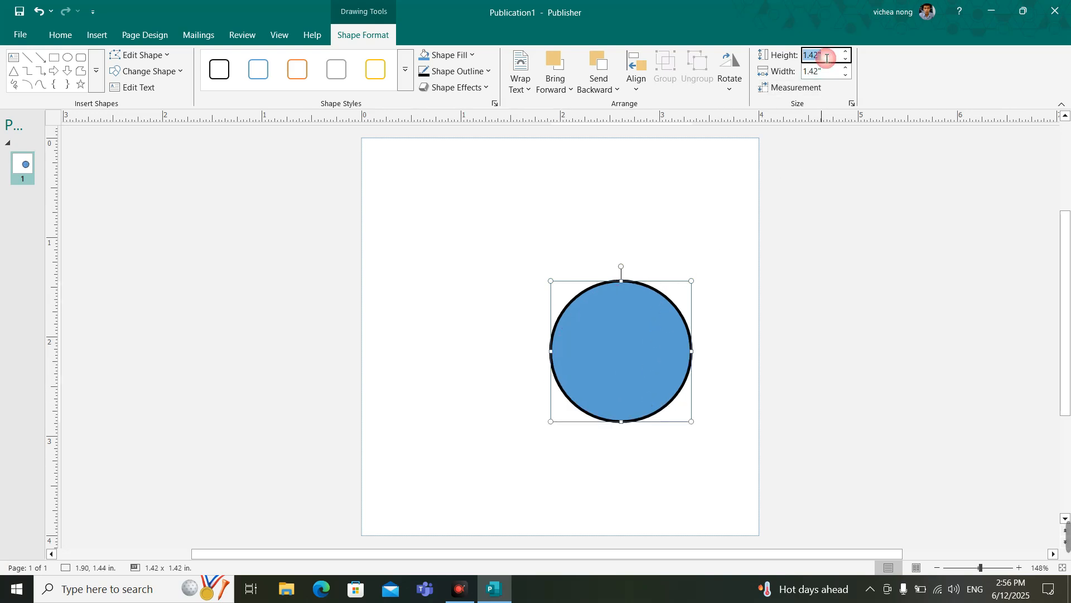
text(4)
click(828, 73)
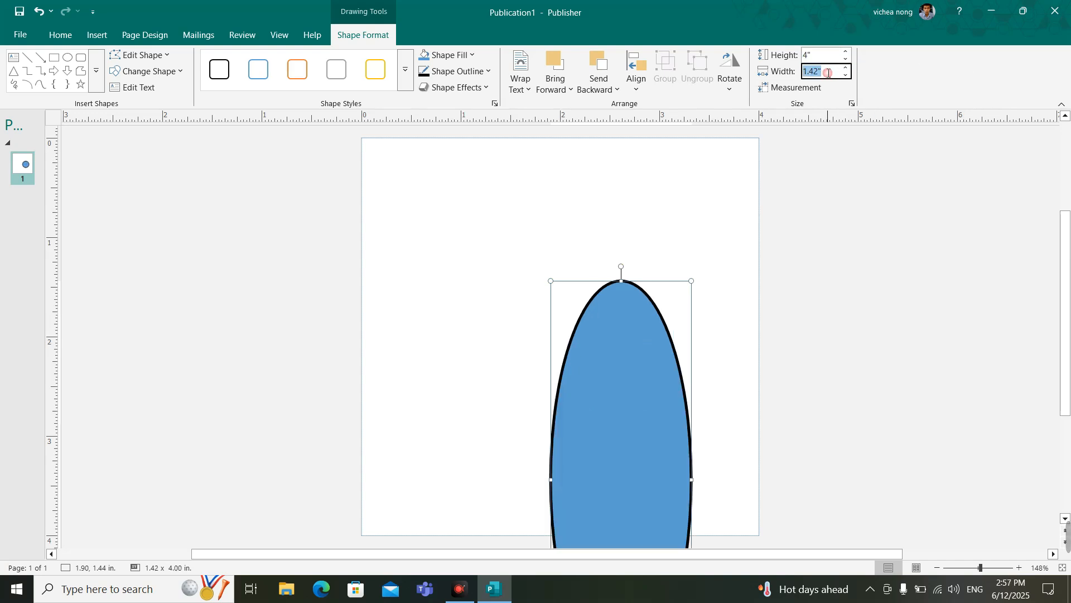
text(4)
key(Return)
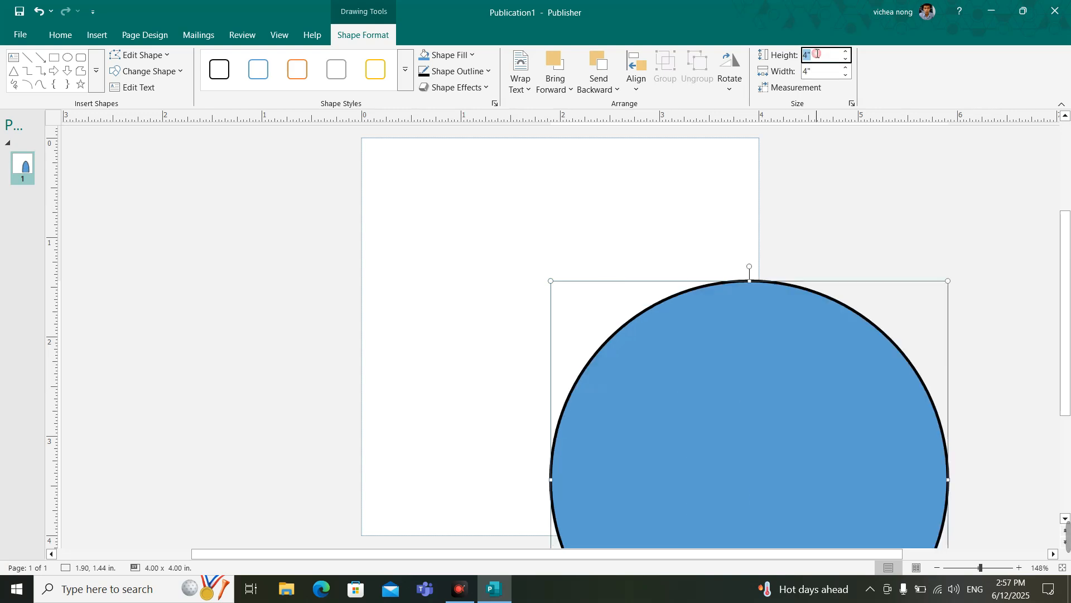
Step: Align the circle to the center and middle of the page, relative to the margin guides
drag(781, 371, 737, 252)
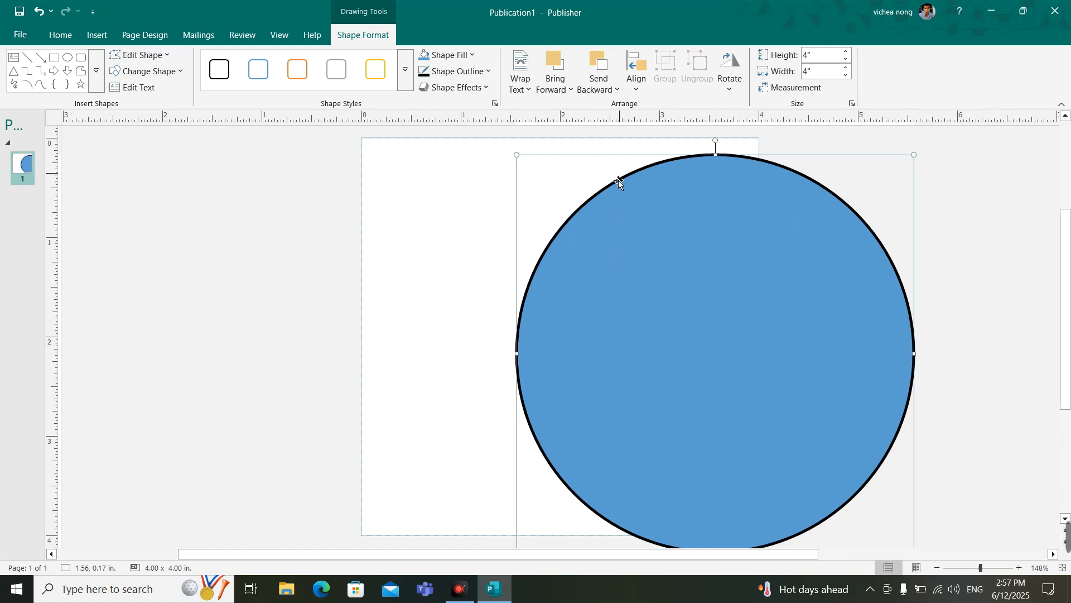
click(638, 88)
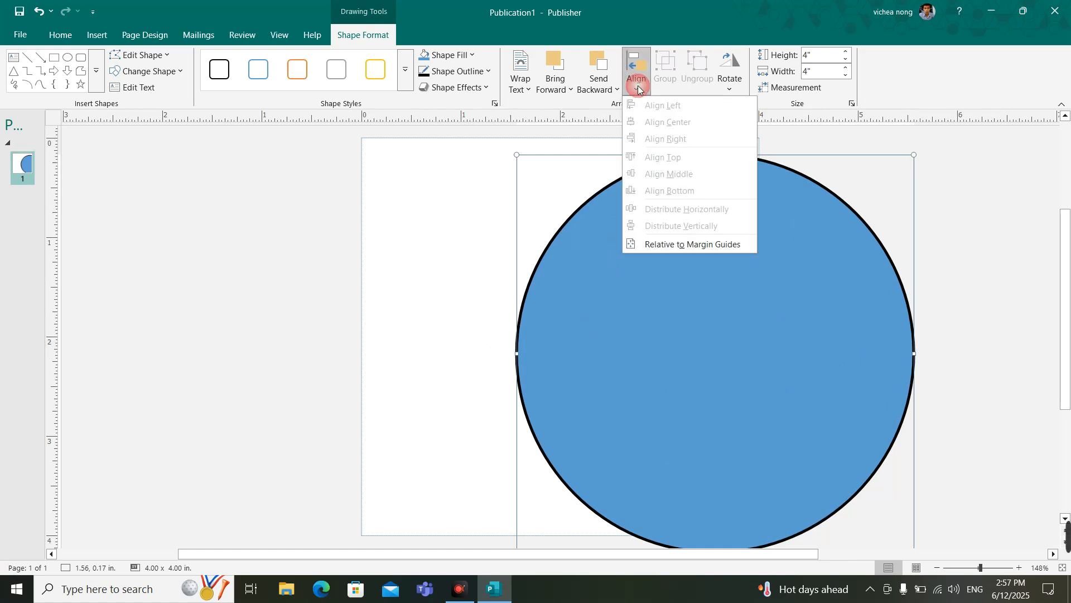
click(674, 244)
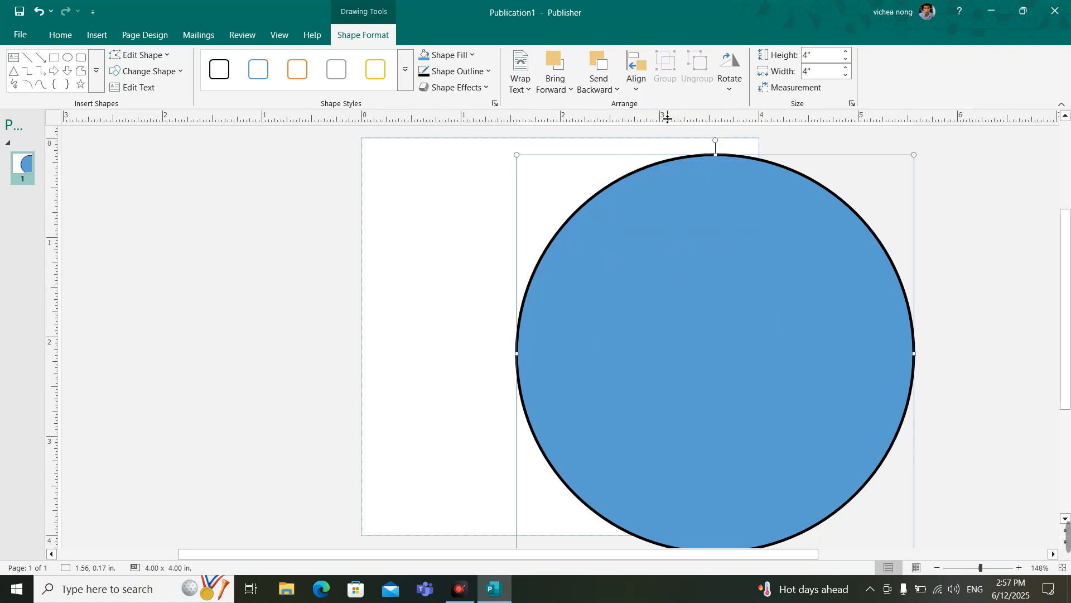
click(639, 93)
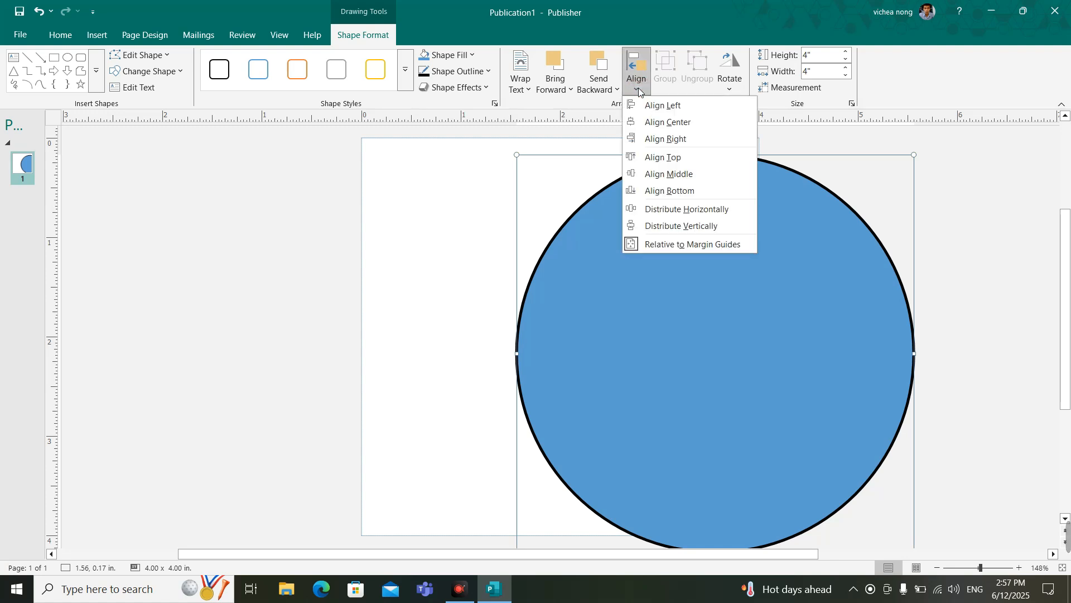
click(666, 124)
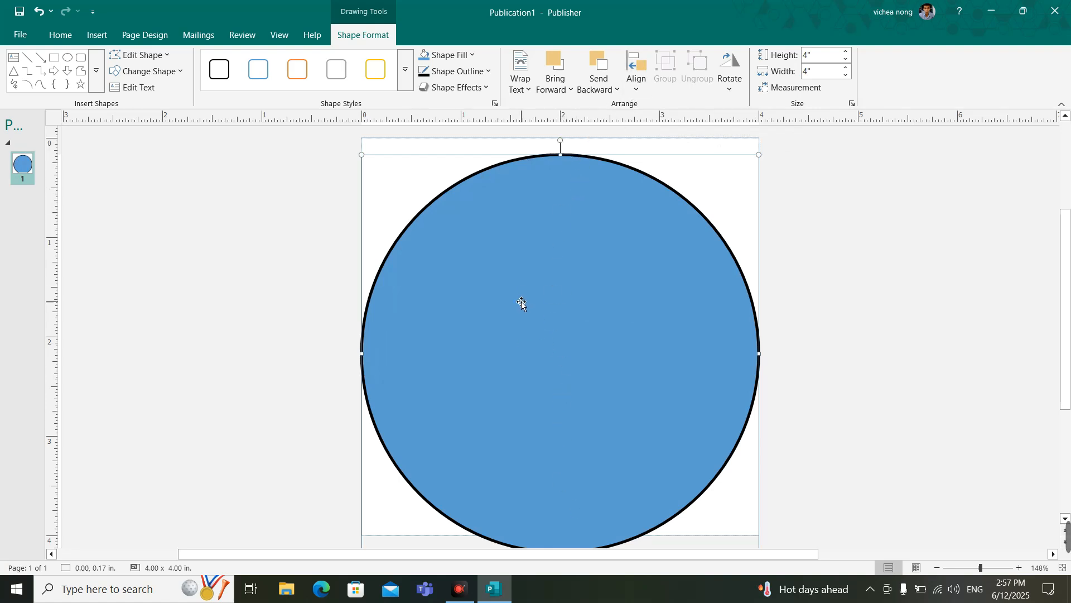
click(634, 90)
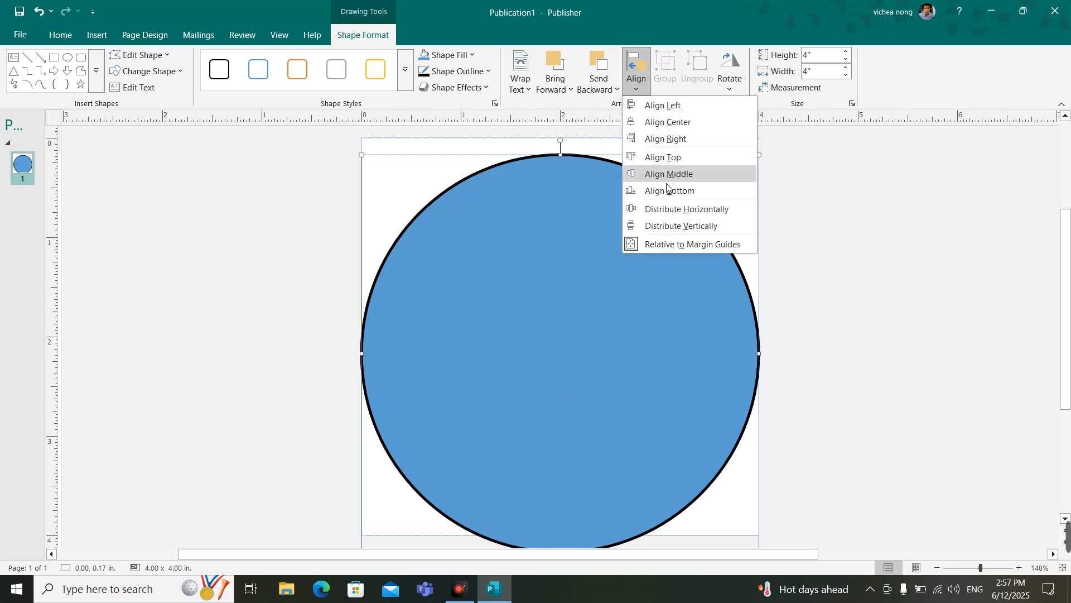
click(663, 179)
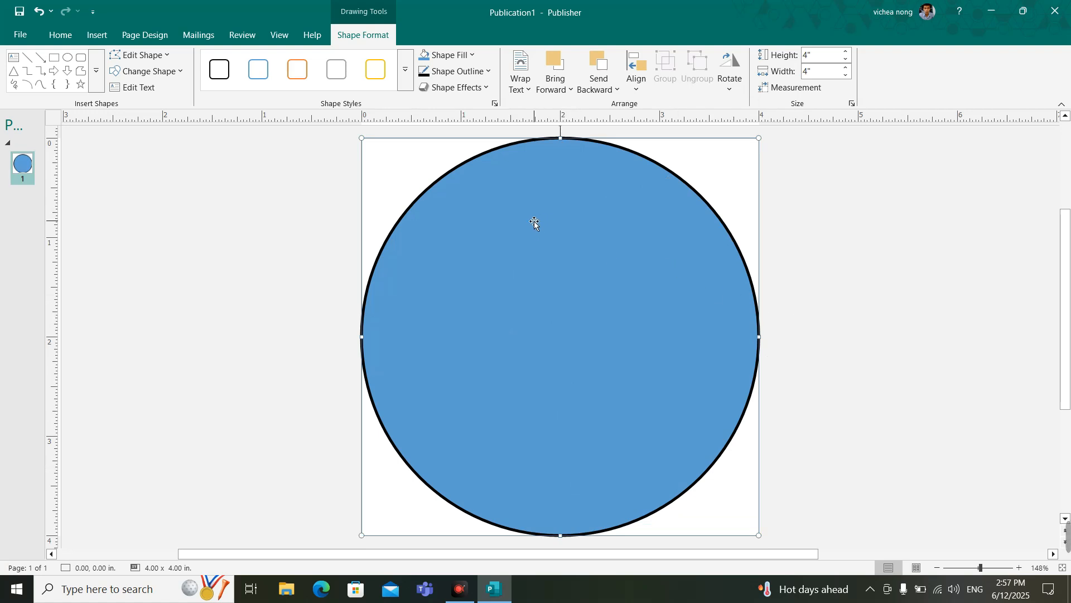
Step: Set the circle's outline weight to 4½ pt
click(483, 74)
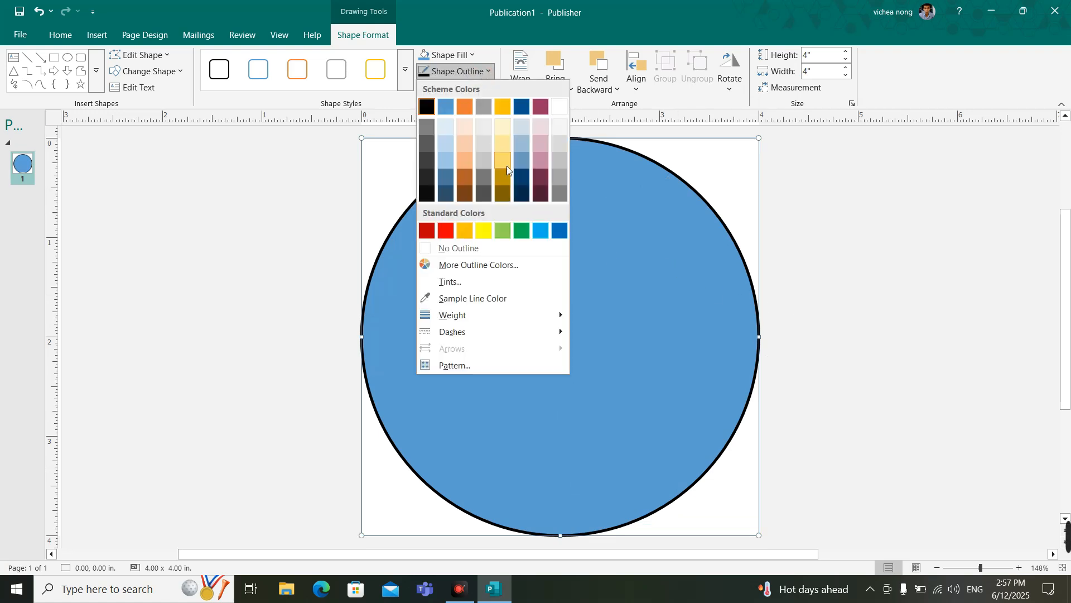
mouse_move(520, 317)
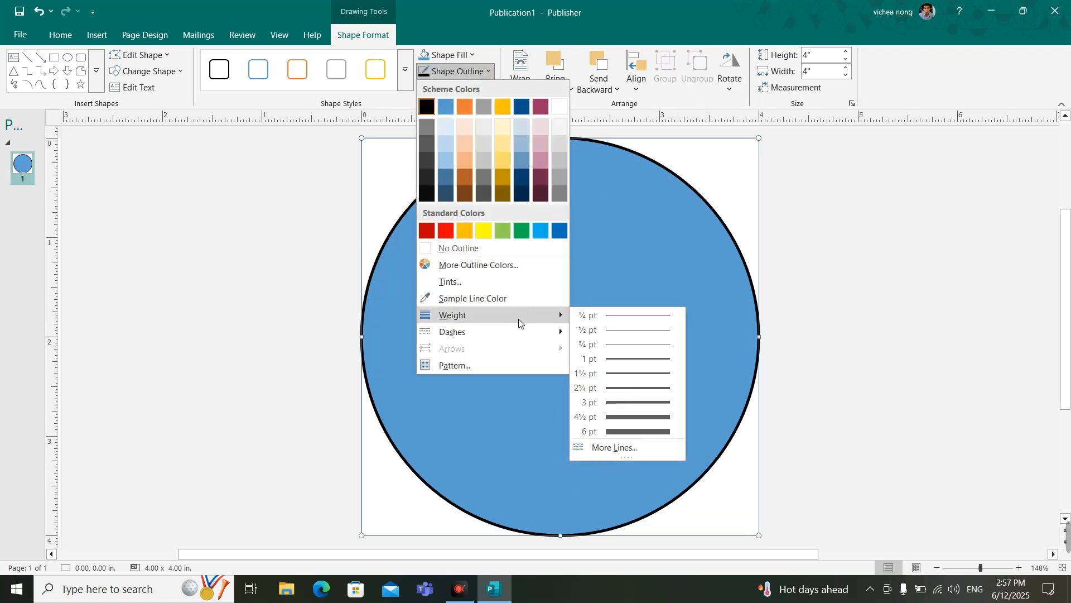
click(640, 418)
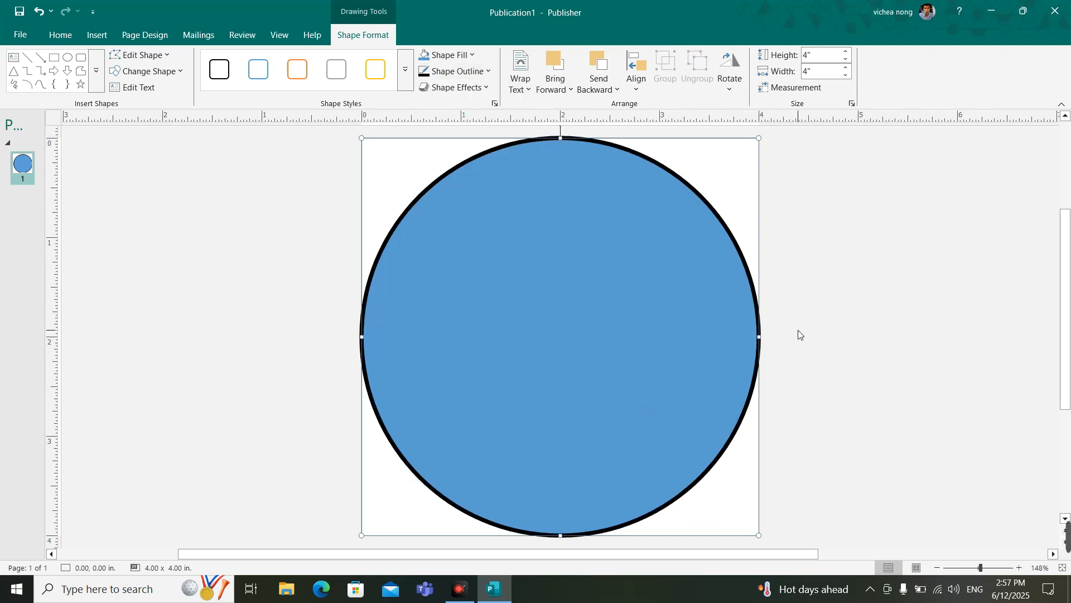
Step: Examine how the circle's thick outline meets the top edge of the page
ctrl+scroll(573, 232, up, 3)
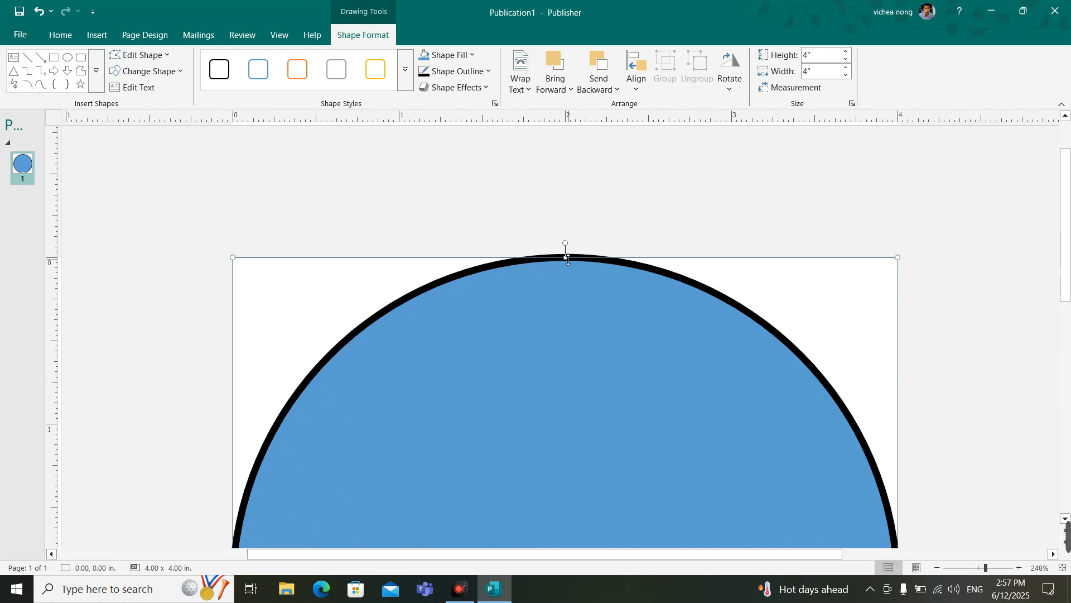
scroll(307, 444, down, 3)
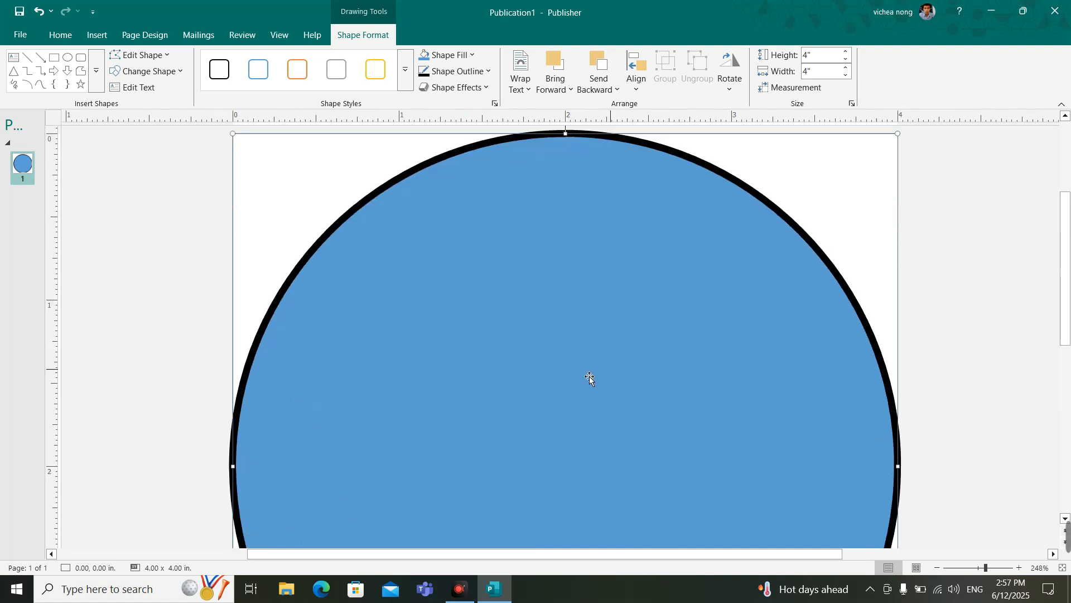
scroll(602, 343, up, 3)
ctrl+scroll(593, 279, up, 1)
scroll(569, 248, up, 1)
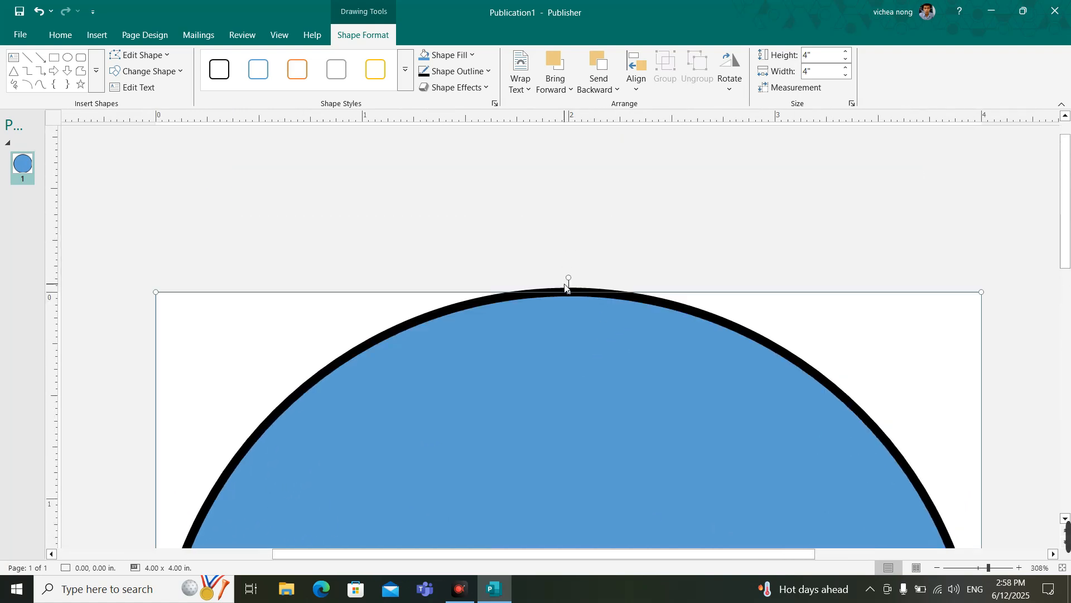
scroll(577, 342, down, 3)
scroll(577, 343, up, 1)
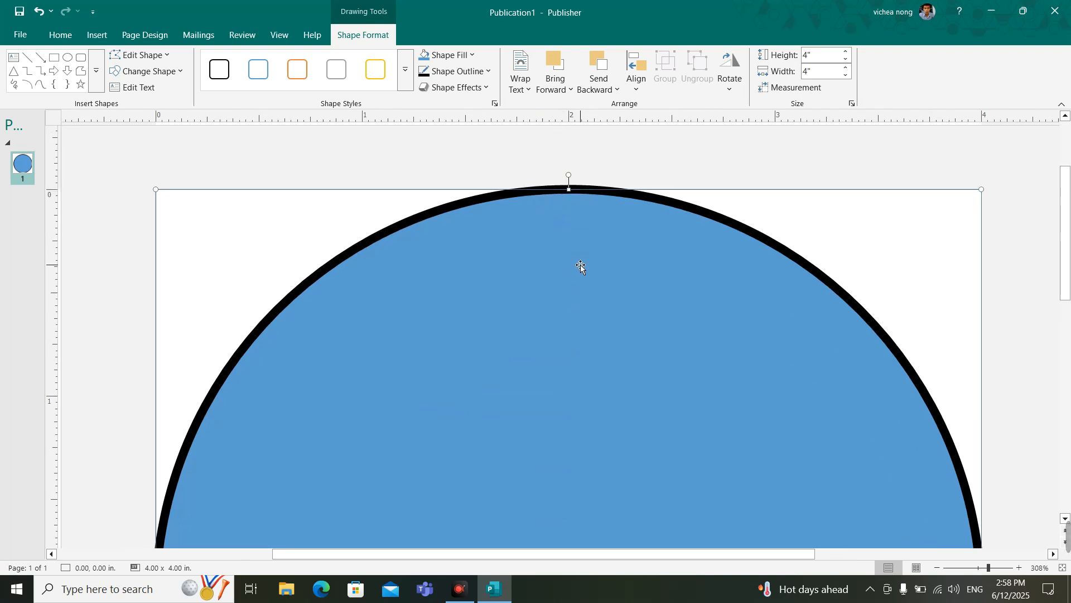
Step: Reduce the circle's height and width to 3.9" each so its thick outline fits within the page
scroll(581, 267, down, 5)
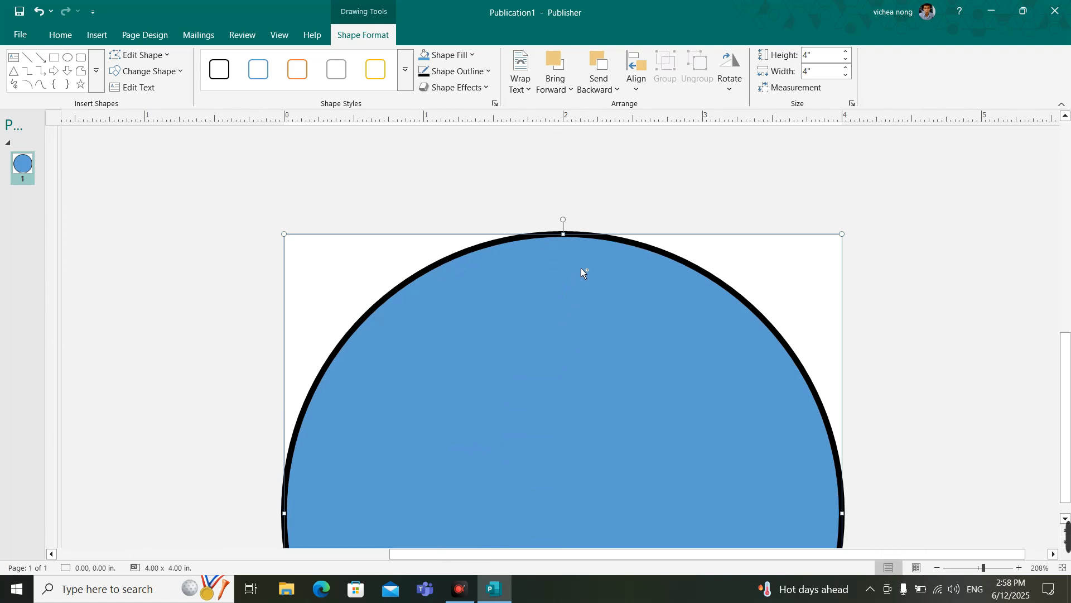
scroll(581, 269, down, 2)
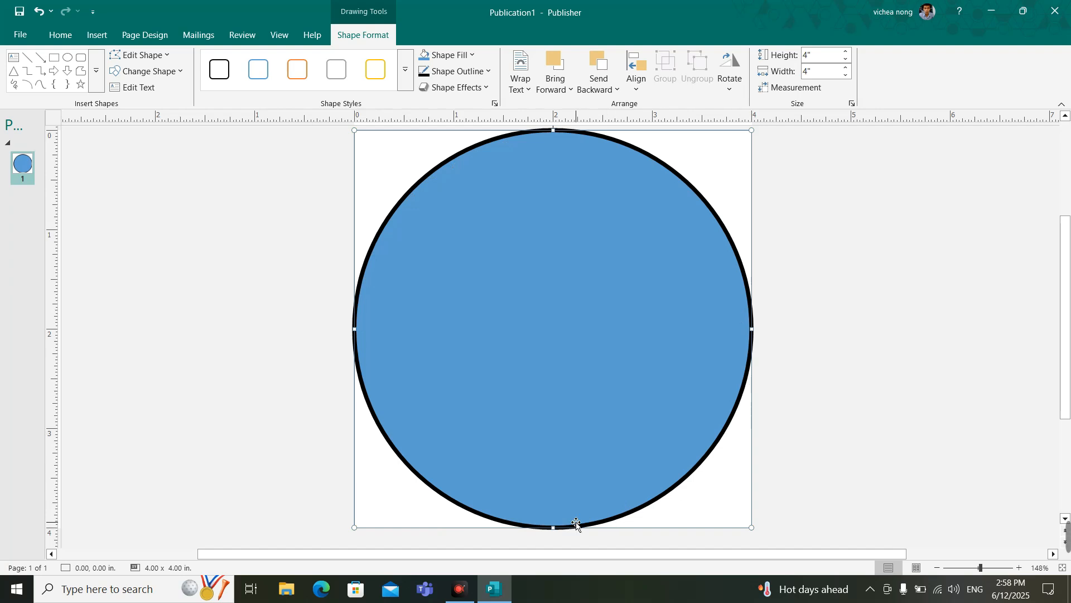
click(846, 58)
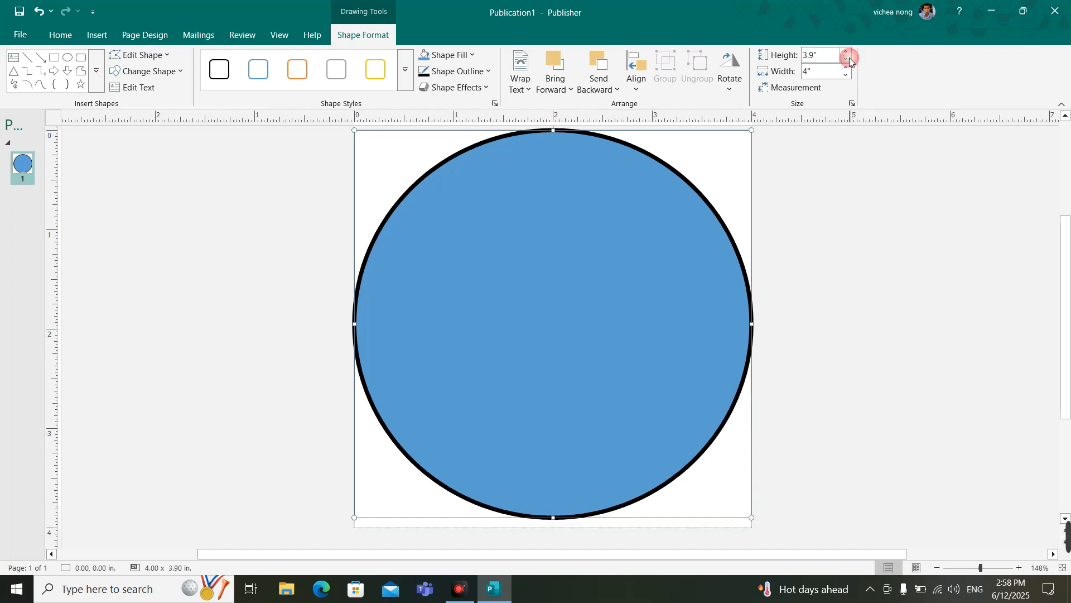
click(846, 76)
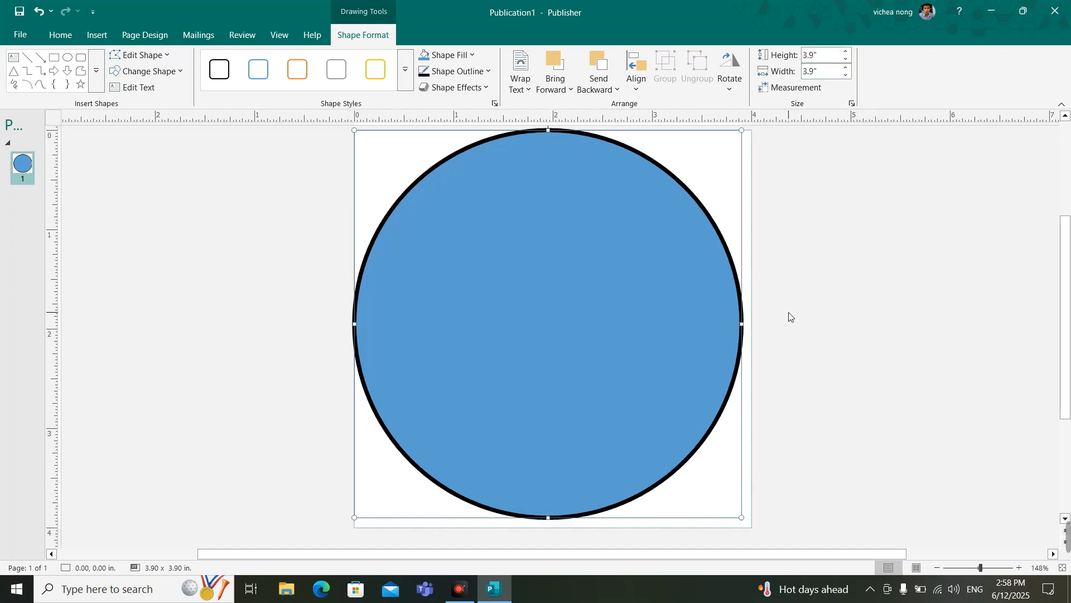
click(812, 316)
Step: Align the resized 3.9" circle to the center and middle of the page
click(529, 320)
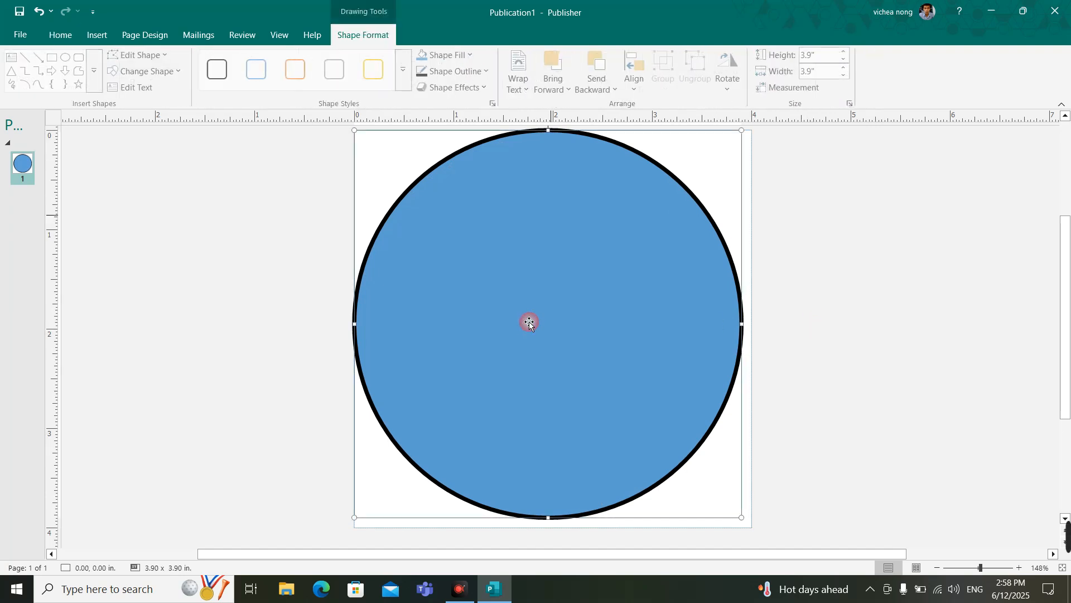
click(634, 78)
click(679, 126)
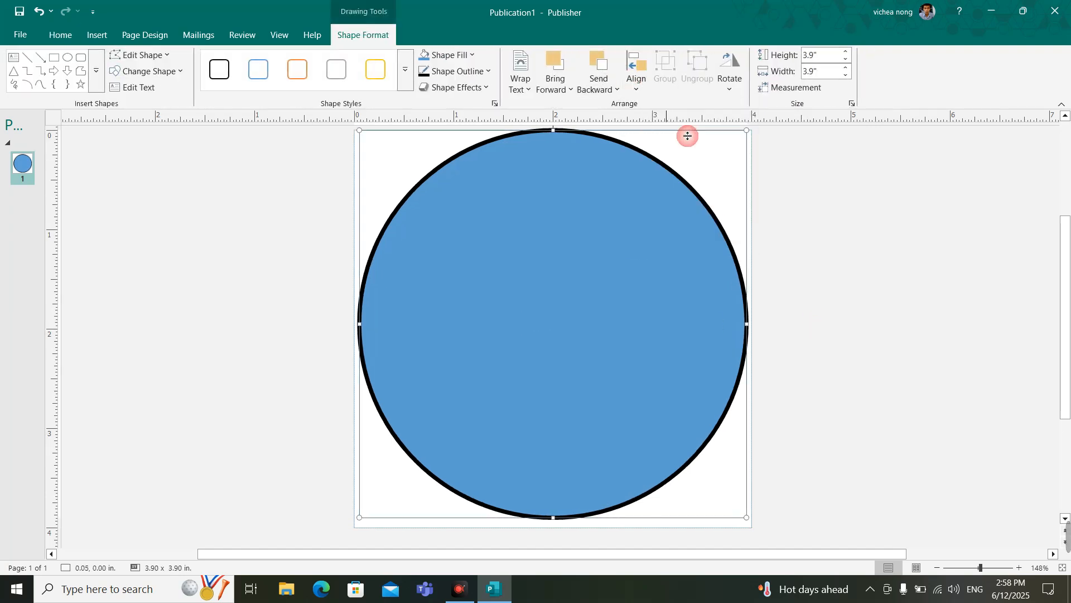
click(636, 73)
click(682, 175)
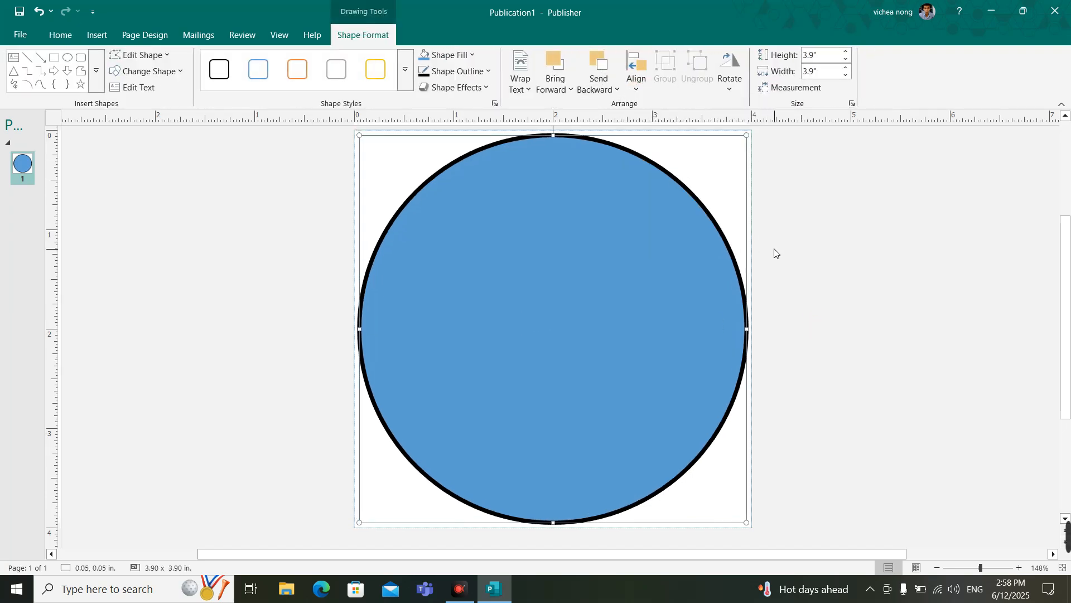
click(776, 254)
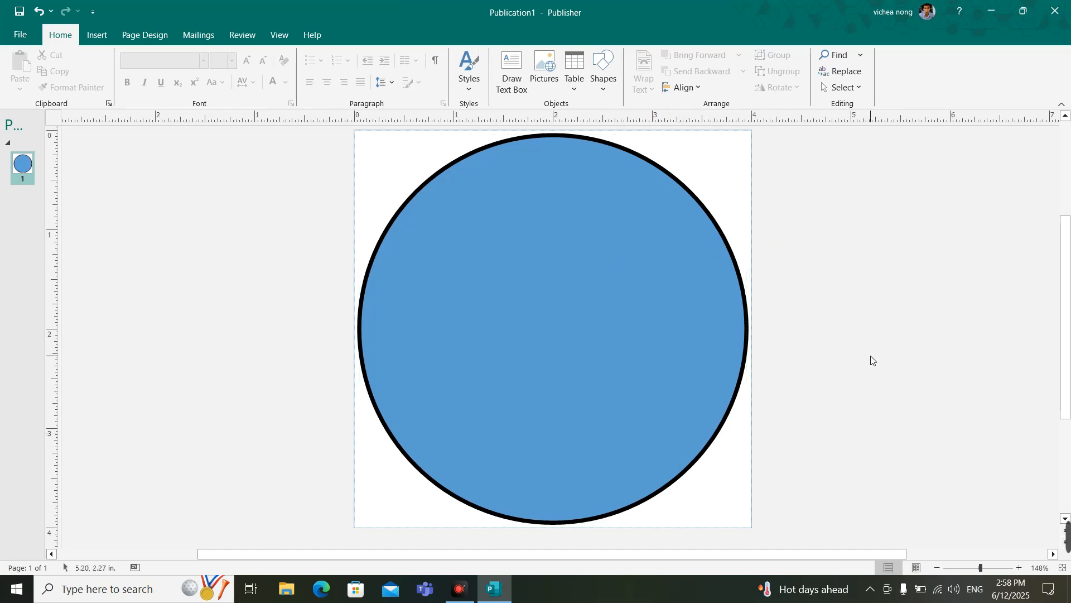
Step: Recolor the circle's outline with the darkest shade of the dark blue scheme color
click(541, 270)
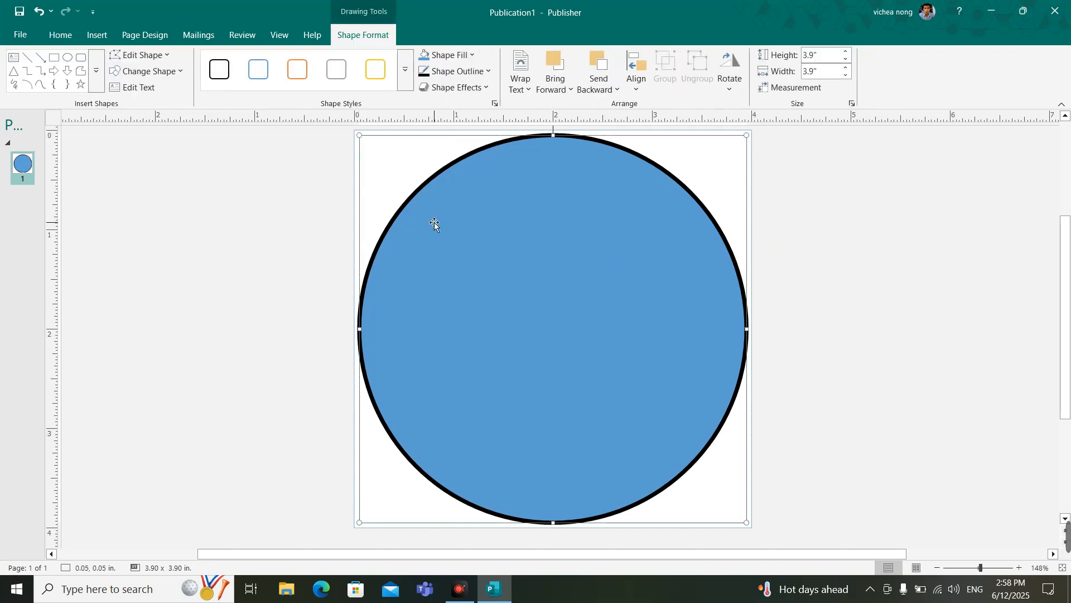
click(477, 72)
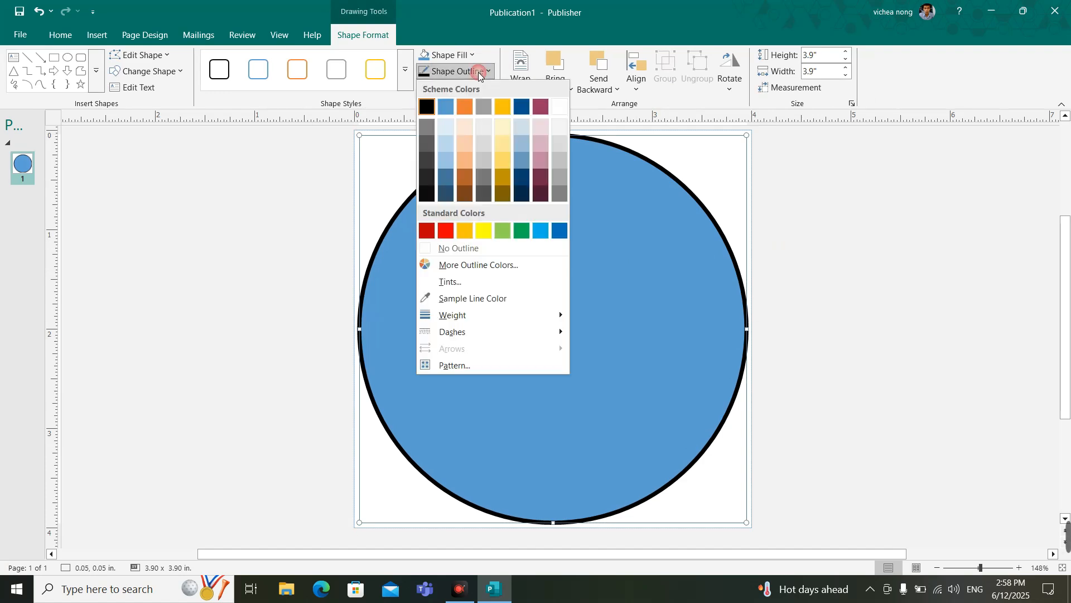
click(522, 196)
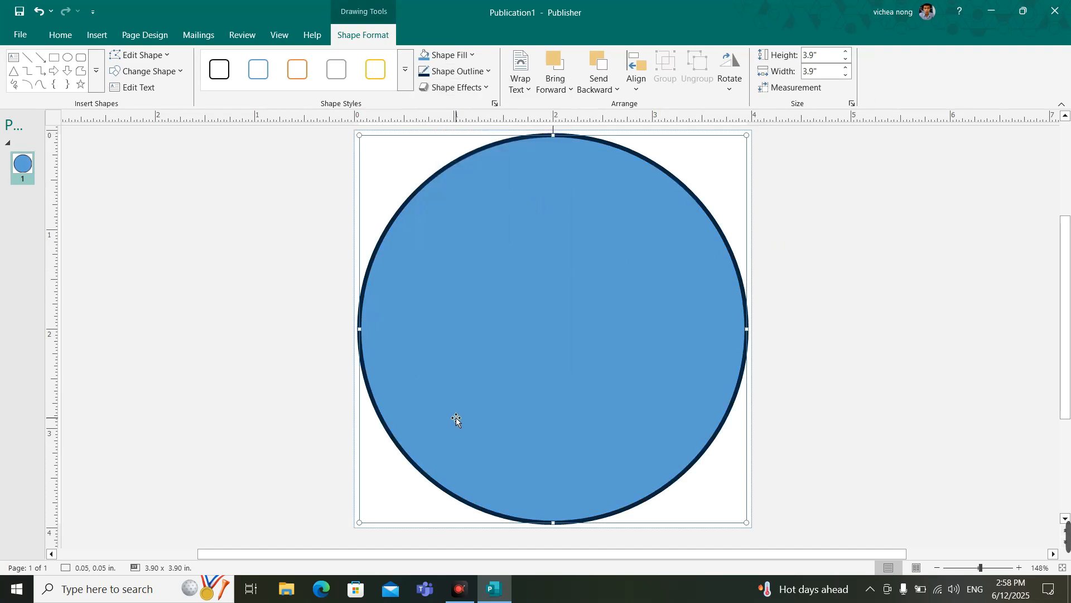
click(839, 322)
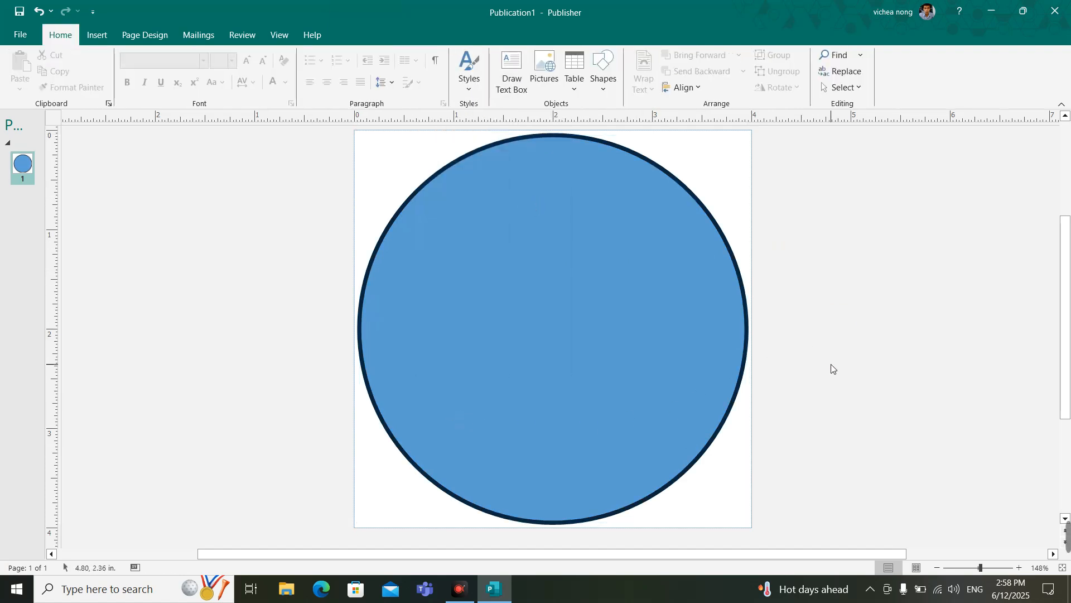
Step: Duplicate the circle slightly to the right of the original and set the copy's height to 2.8"
click(534, 353)
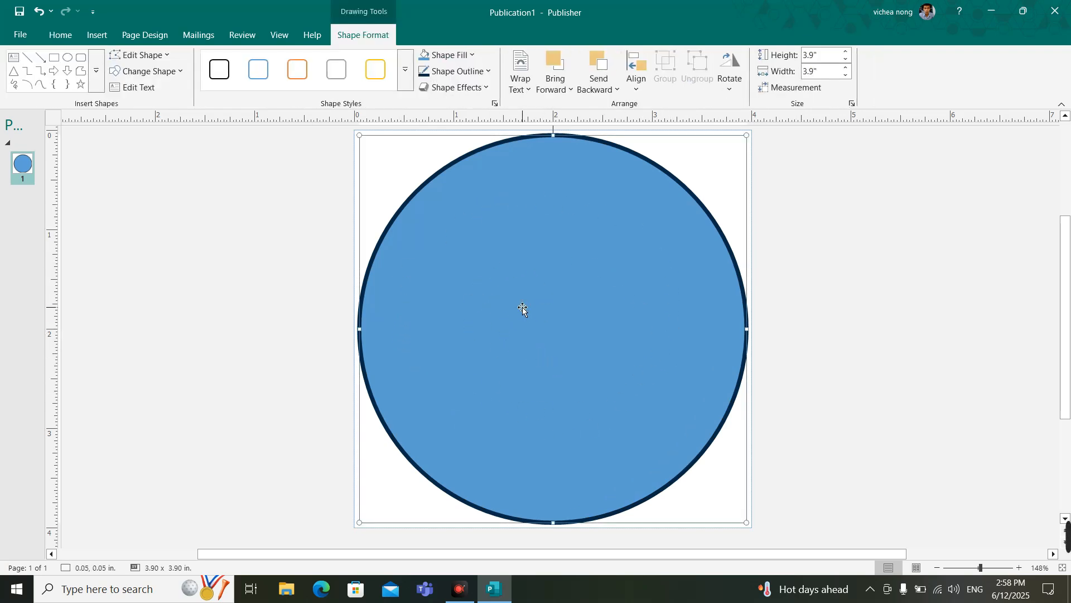
drag(552, 240, 654, 262)
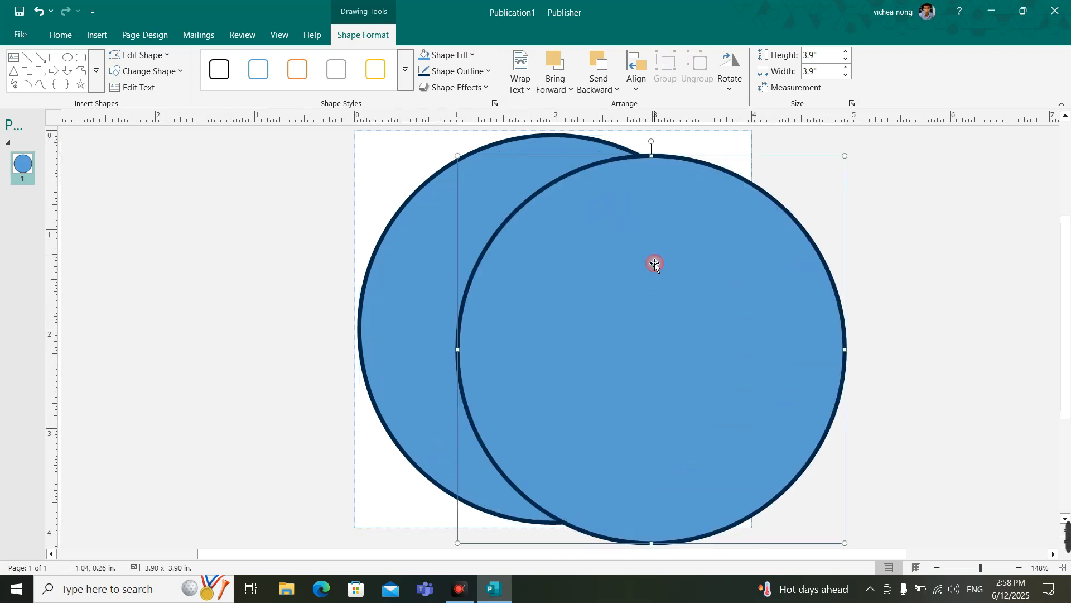
click(845, 58)
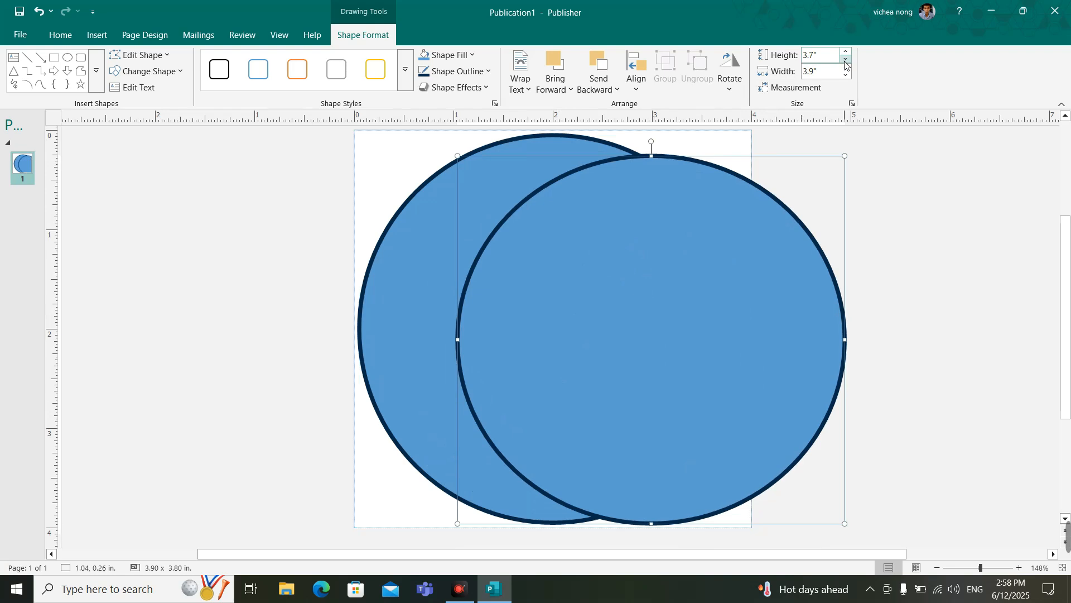
click(846, 58)
click(846, 58)
click(845, 59)
click(845, 60)
click(845, 60)
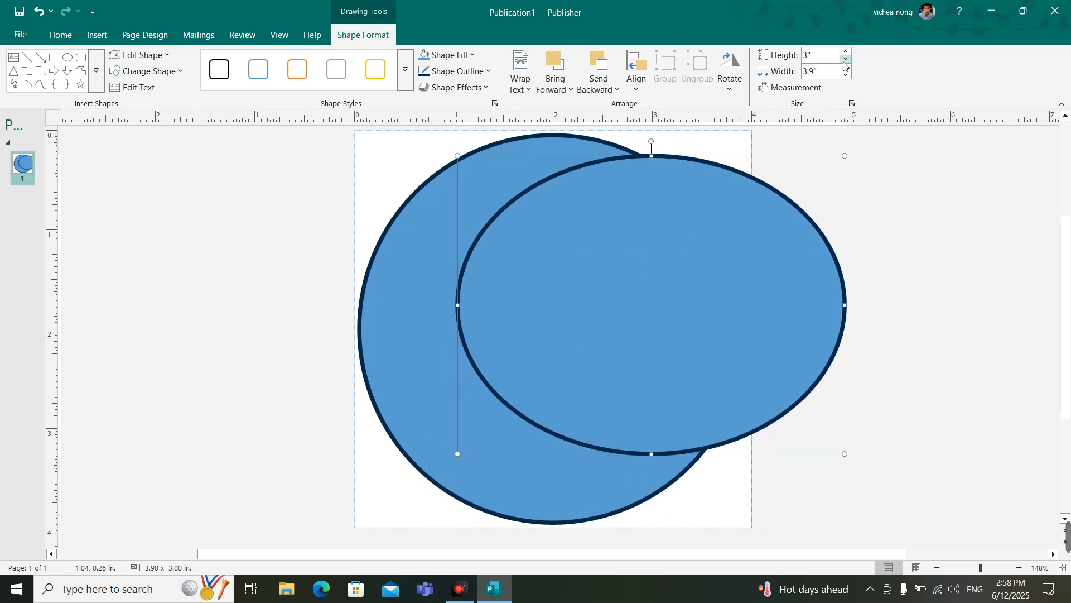
click(846, 59)
click(845, 59)
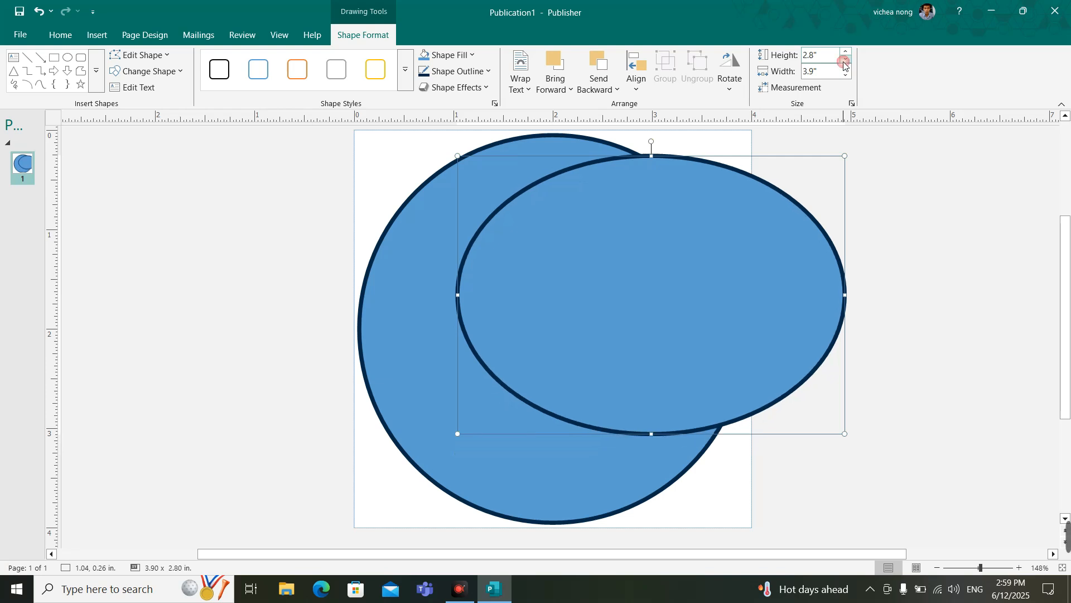
Step: Set the width of the copied shape to 2.8" to make it a smaller circle
click(846, 75)
click(845, 75)
click(846, 75)
click(846, 75)
click(846, 76)
click(846, 75)
click(846, 75)
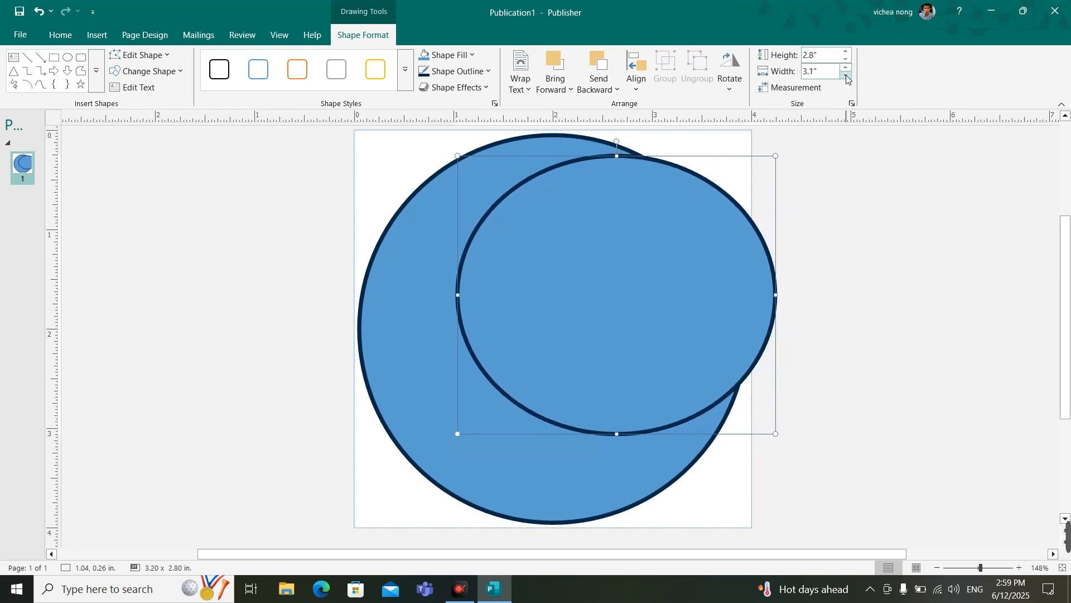
click(846, 75)
click(846, 75)
click(846, 75)
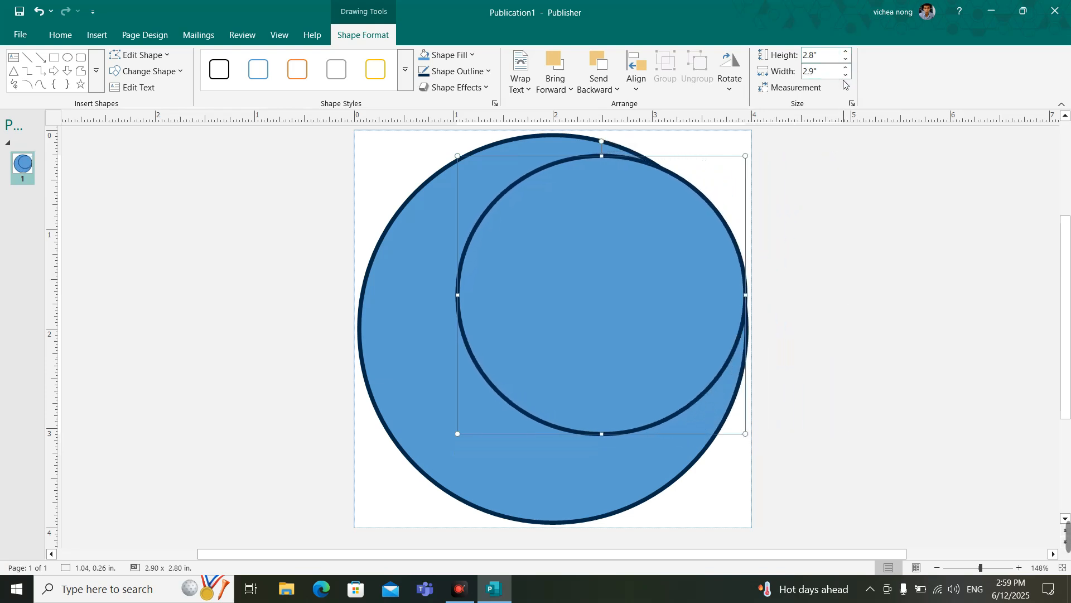
click(846, 76)
Step: Move the smaller circle to the middle of the larger one and align it center and middle relative to the margin guides
drag(636, 329, 561, 306)
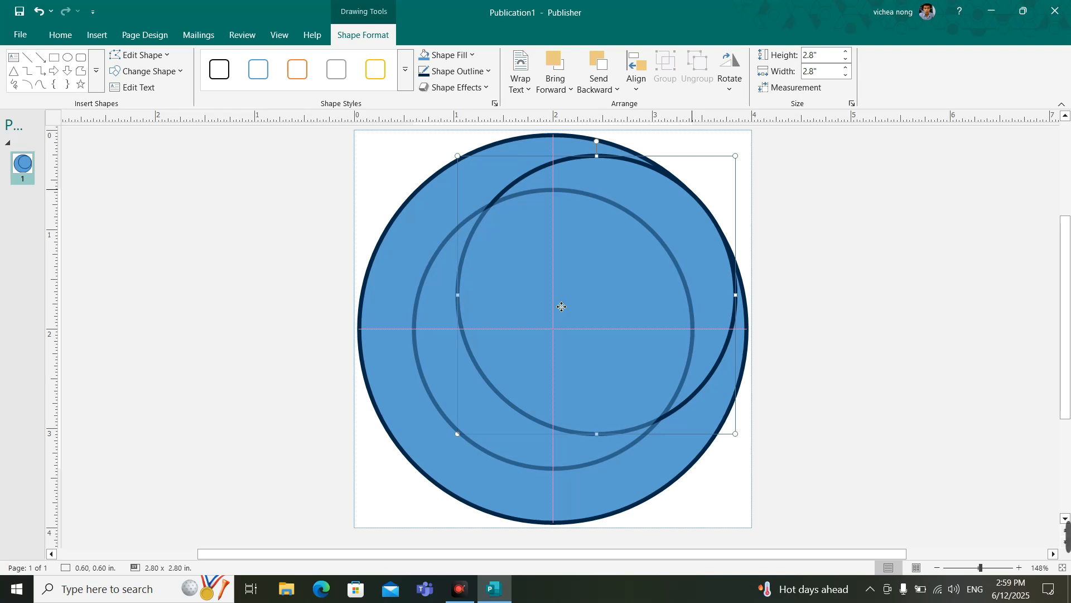
drag(561, 306, 561, 306)
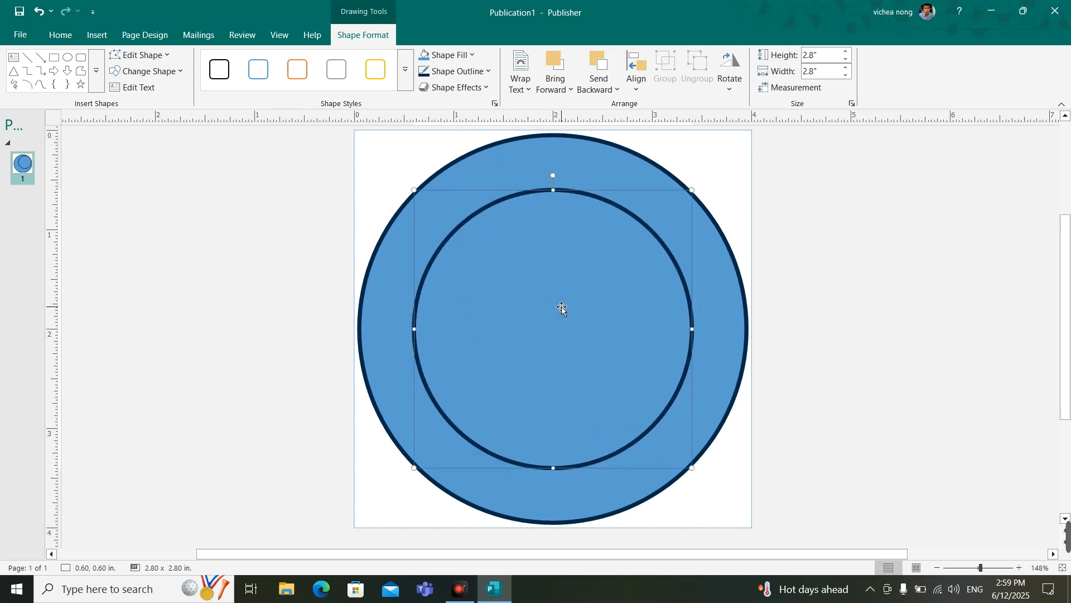
click(635, 70)
click(663, 122)
click(629, 82)
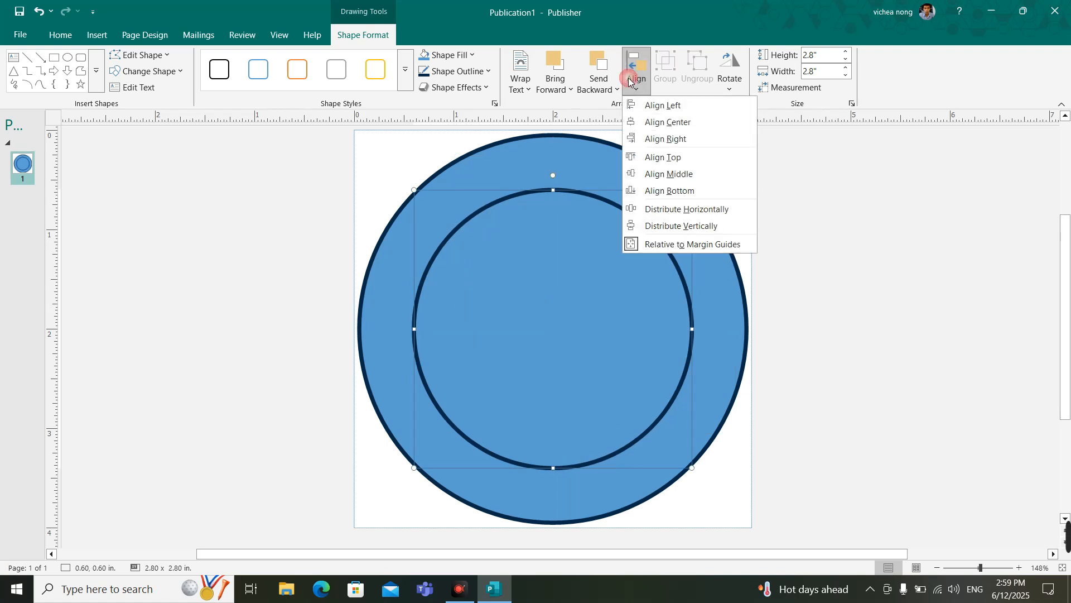
click(669, 174)
click(862, 287)
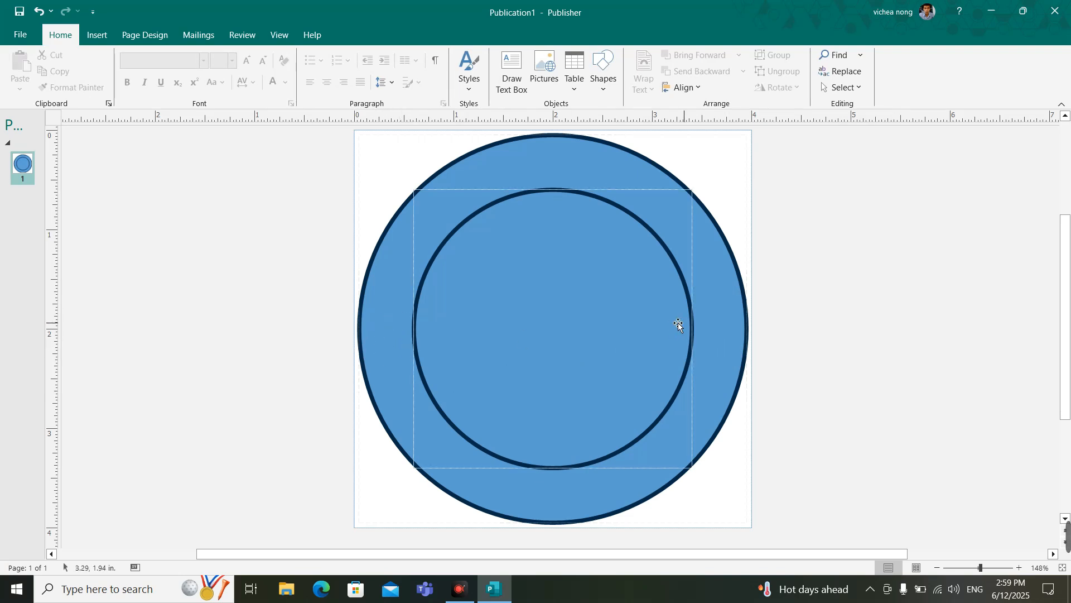
Step: Add grid guides to the page with 1 column and 2 rows, using a row spacing of 0.8"
scroll(377, 327, up, 2)
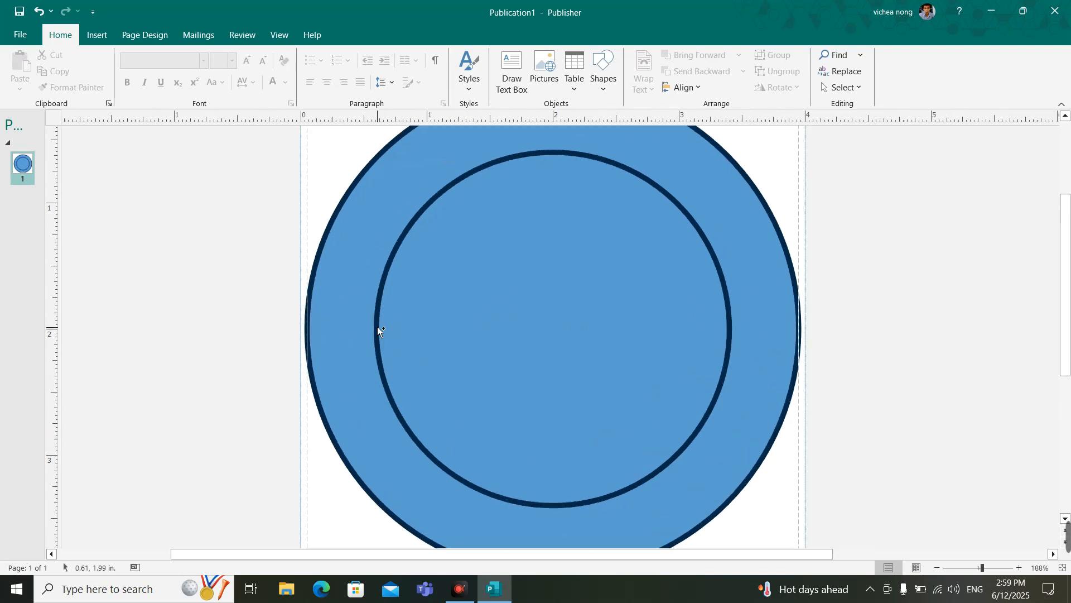
scroll(394, 325, down, 2)
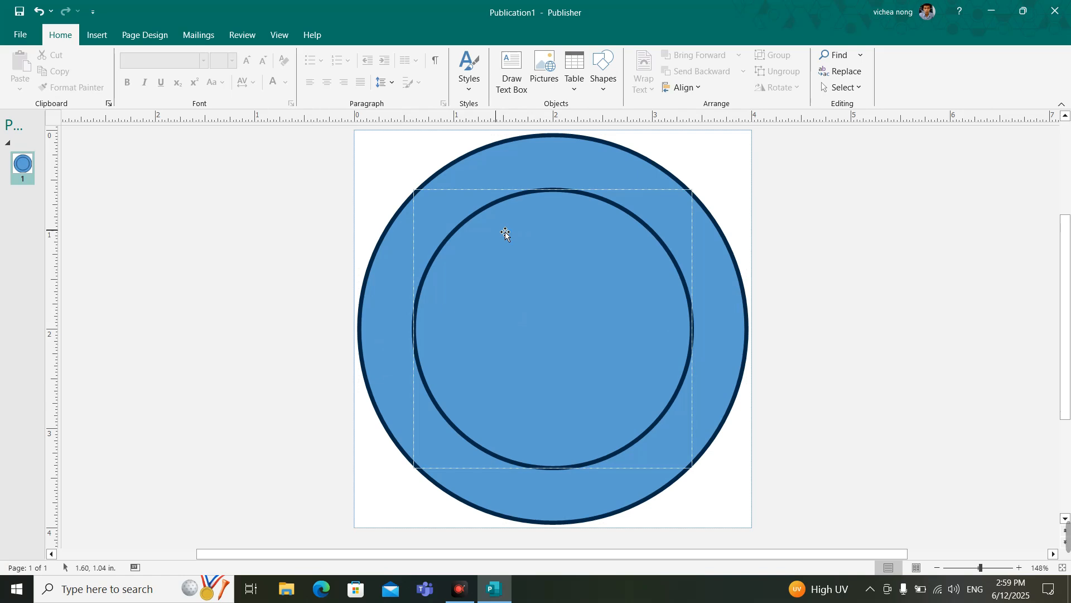
click(159, 37)
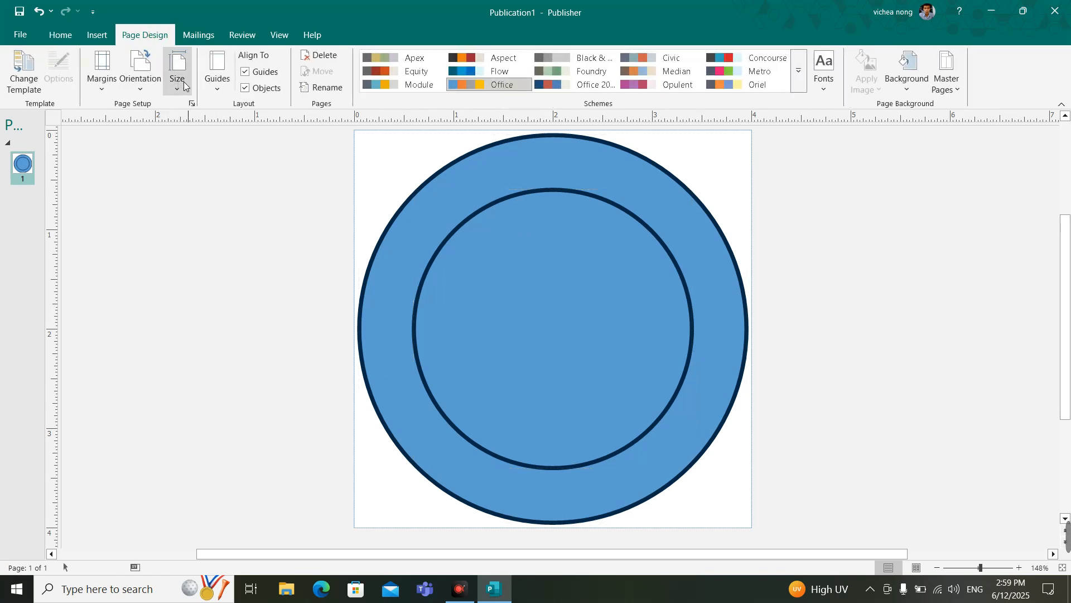
click(217, 75)
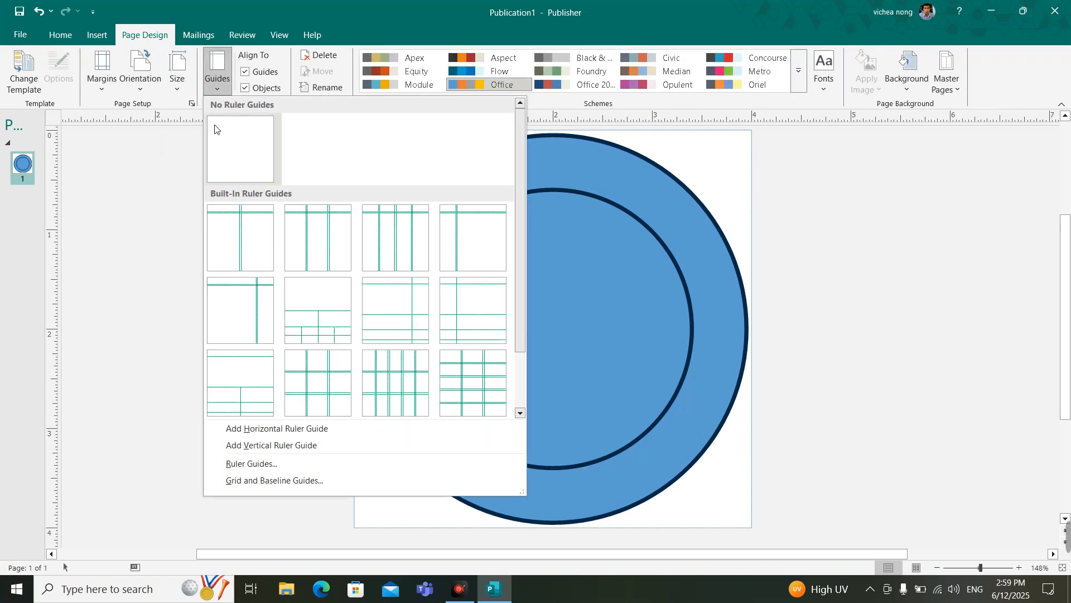
click(265, 481)
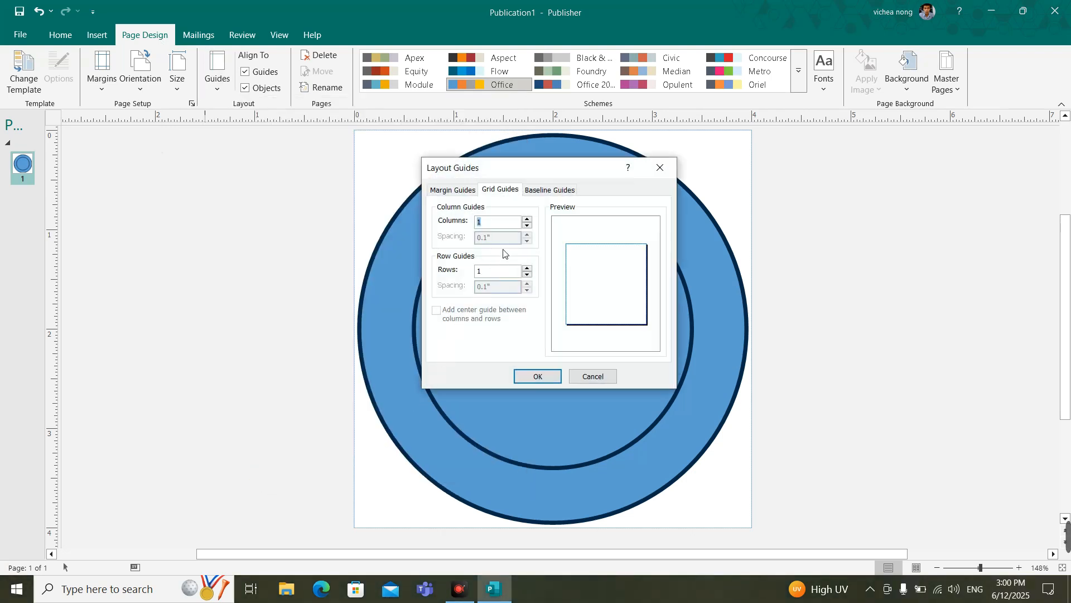
click(526, 218)
click(526, 225)
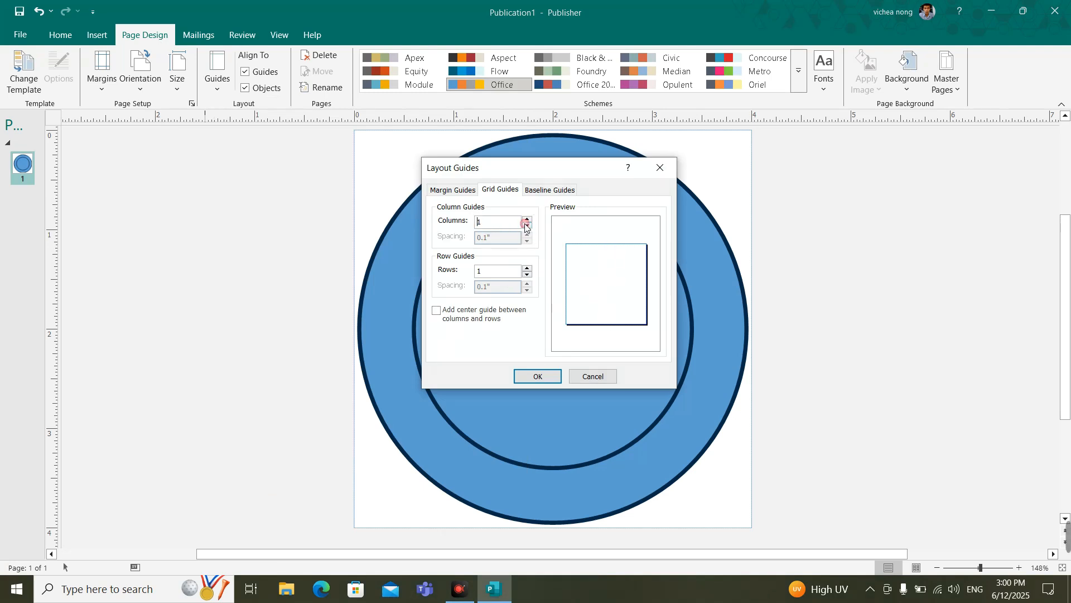
click(527, 268)
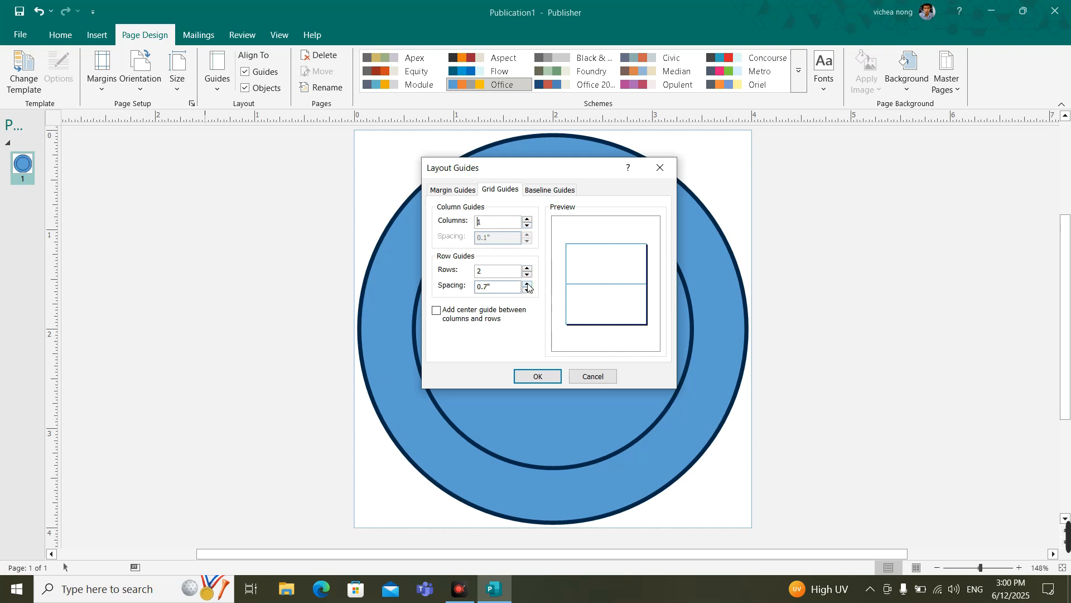
click(528, 285)
click(539, 377)
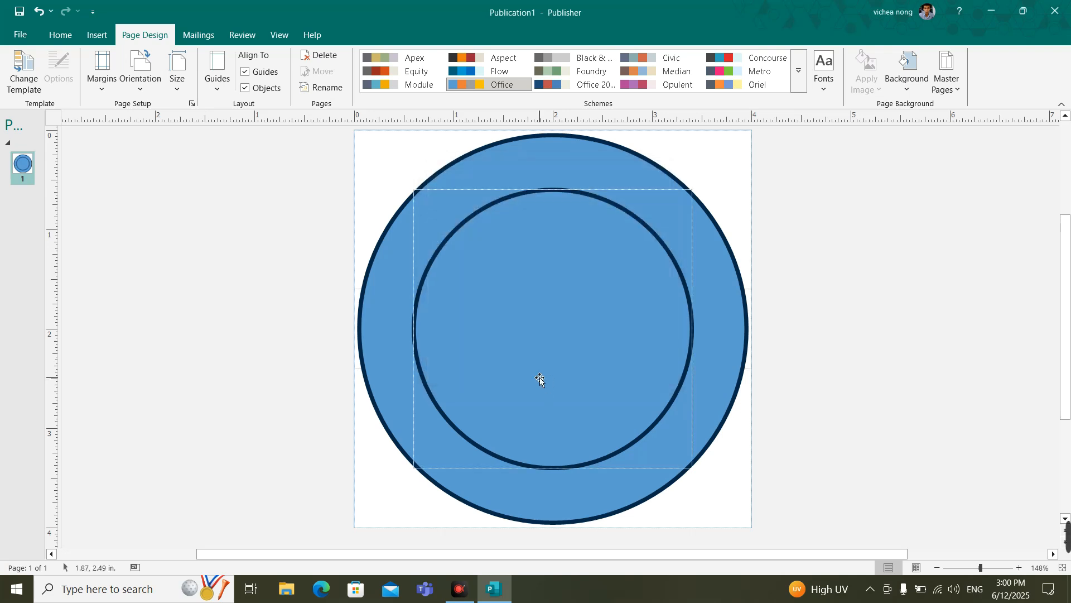
click(324, 366)
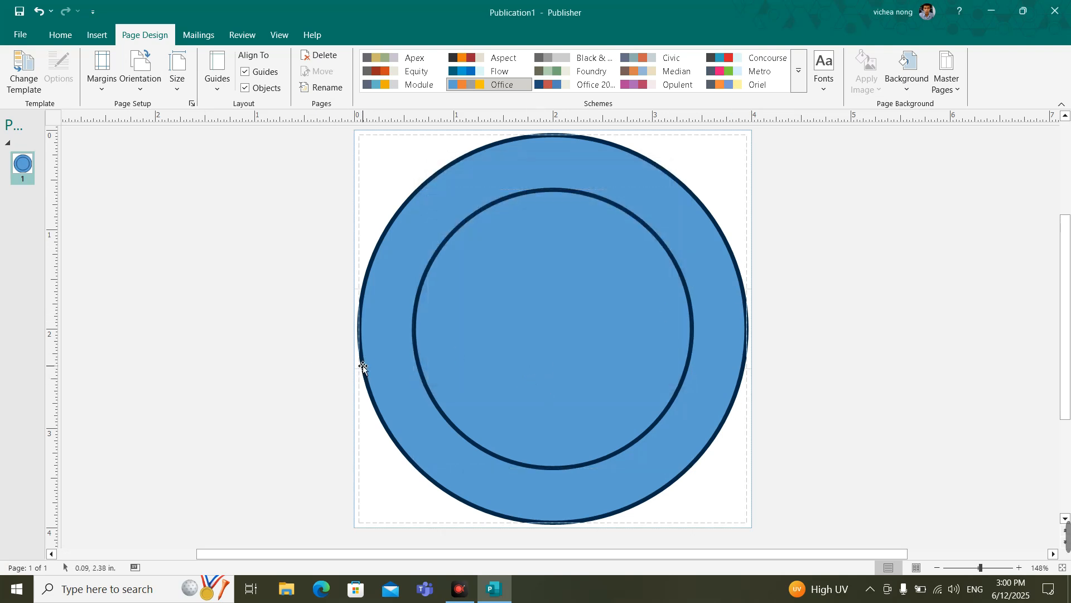
Step: Remove the fill from the large outer circle
scroll(373, 358, up, 3)
scroll(373, 359, up, 1)
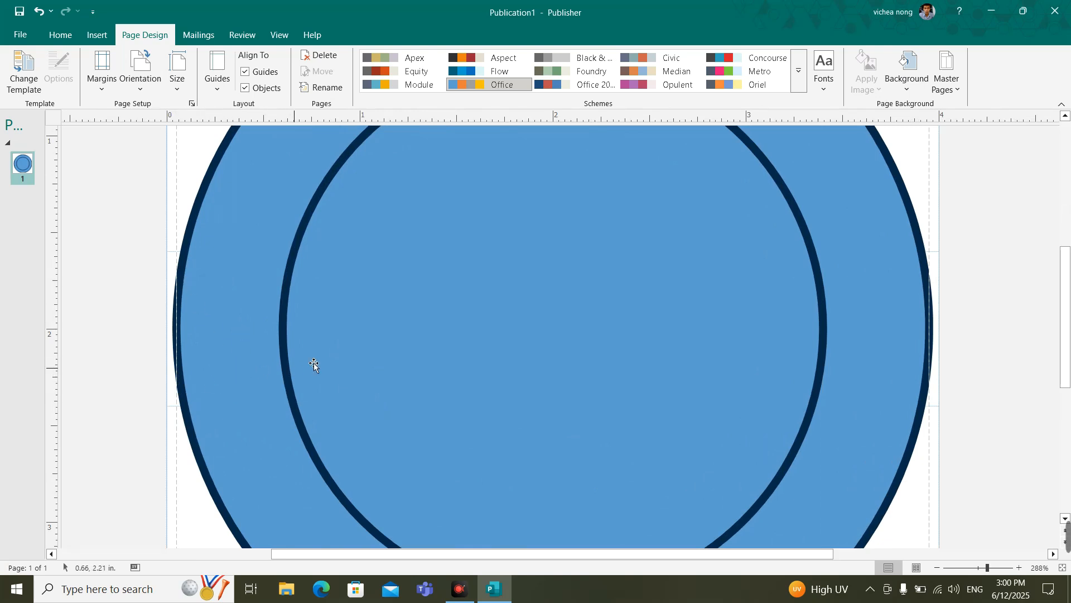
scroll(354, 362, down, 3)
click(360, 233)
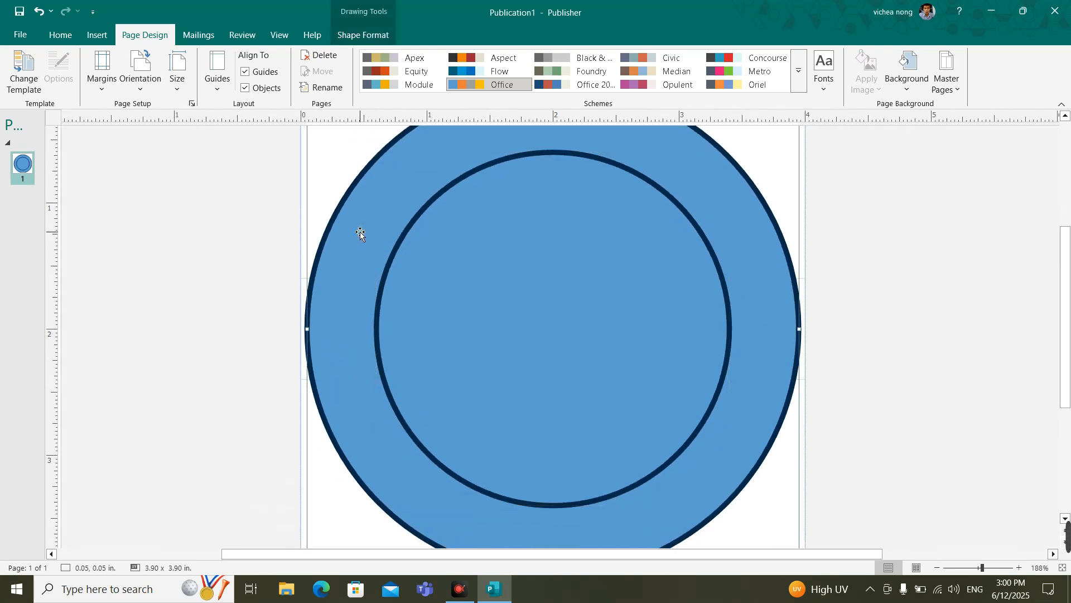
click(370, 40)
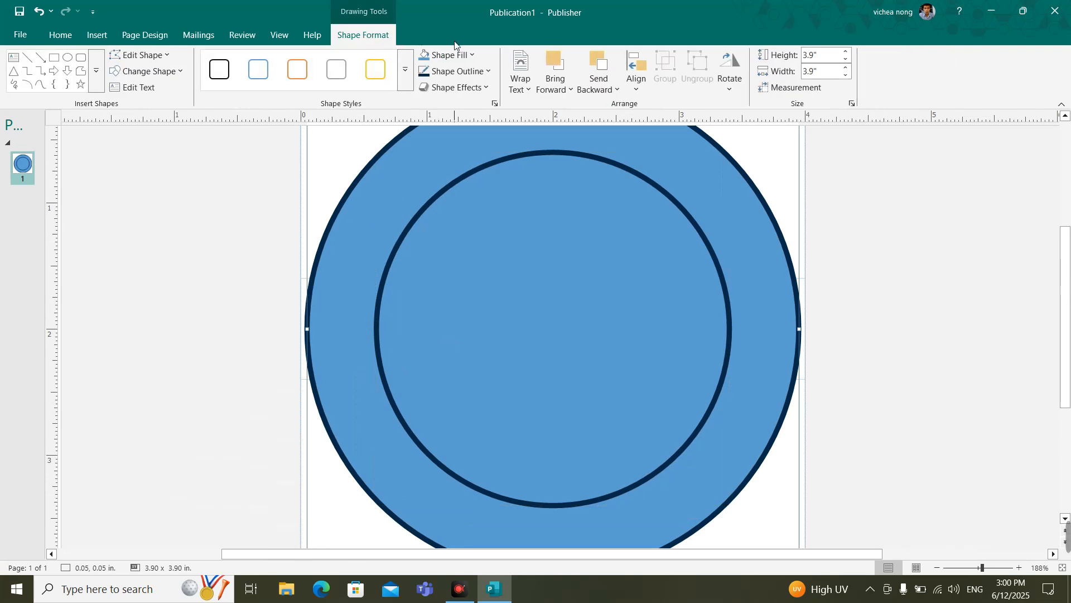
click(472, 55)
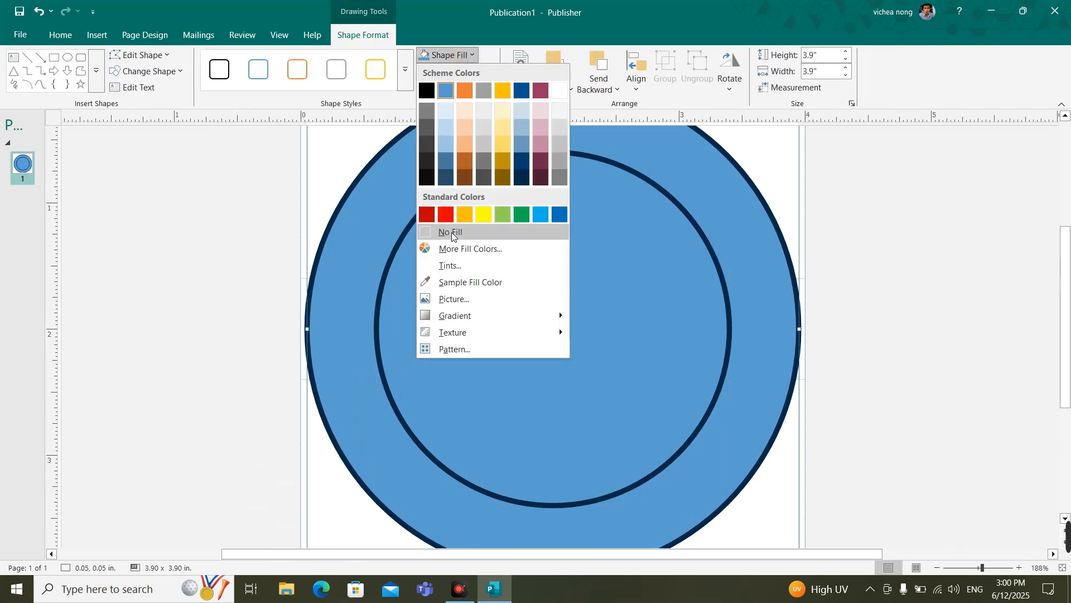
click(452, 232)
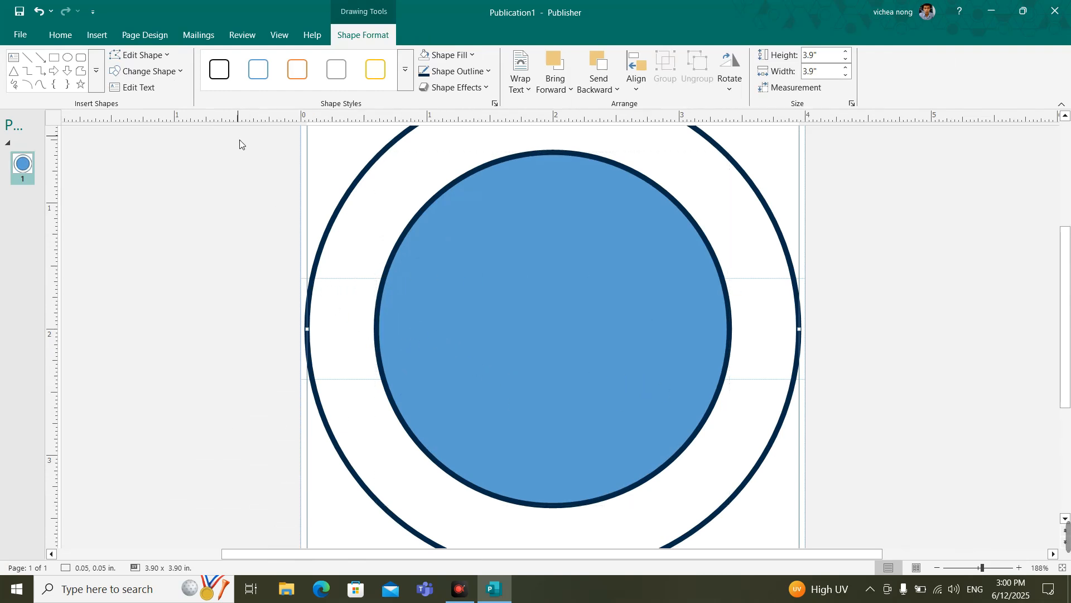
Step: Reduce the row spacing of the page's grid guides so the two horizontal guides sit closer together
click(146, 35)
click(177, 75)
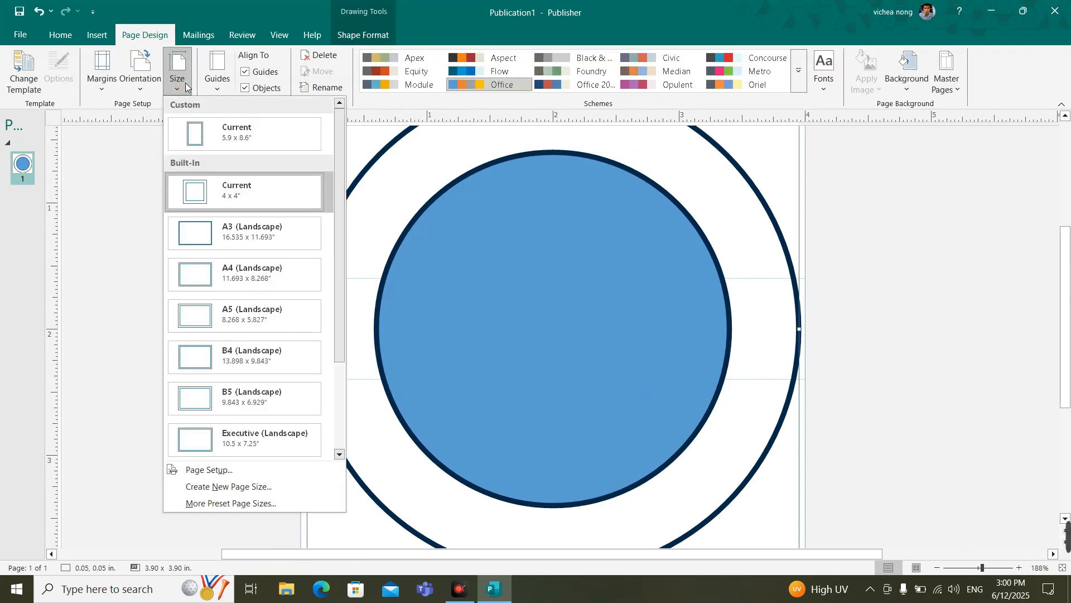
click(217, 75)
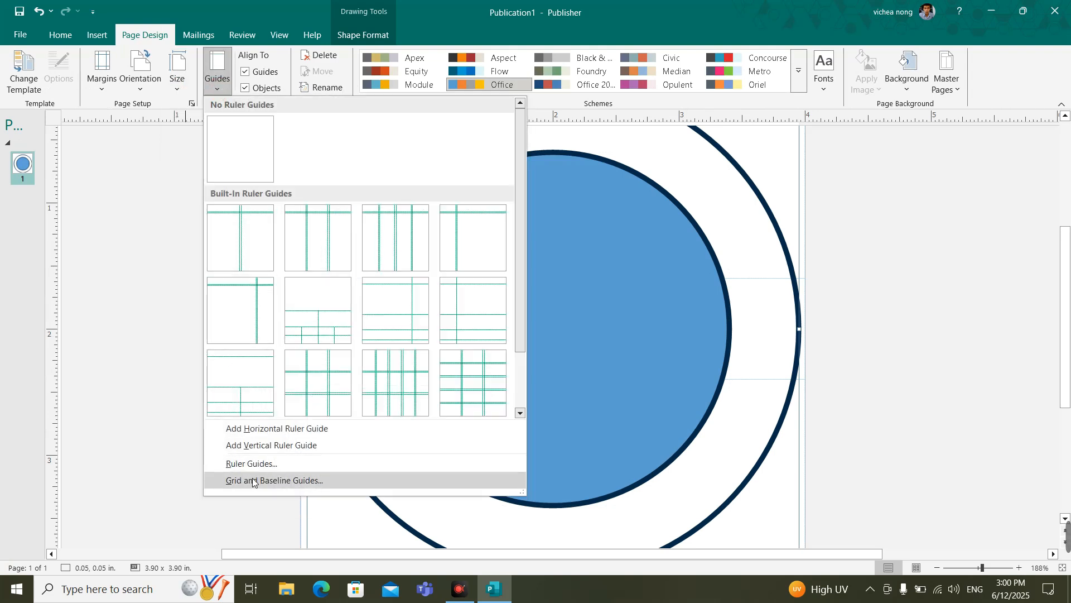
click(244, 479)
click(525, 291)
click(539, 376)
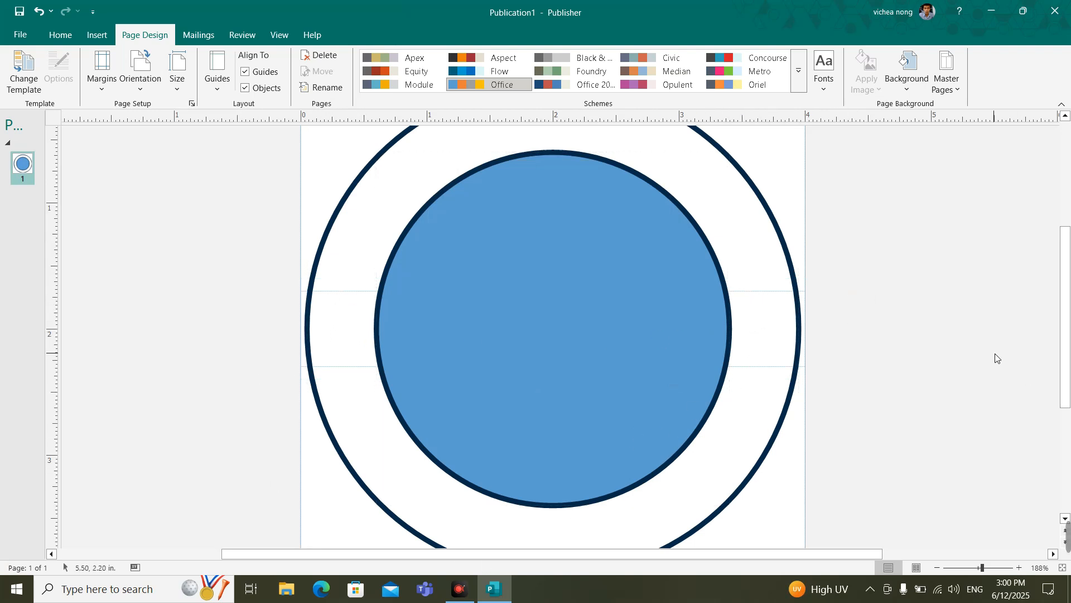
scroll(998, 358, down, 1)
scroll(982, 344, up, 1)
scroll(980, 343, down, 1)
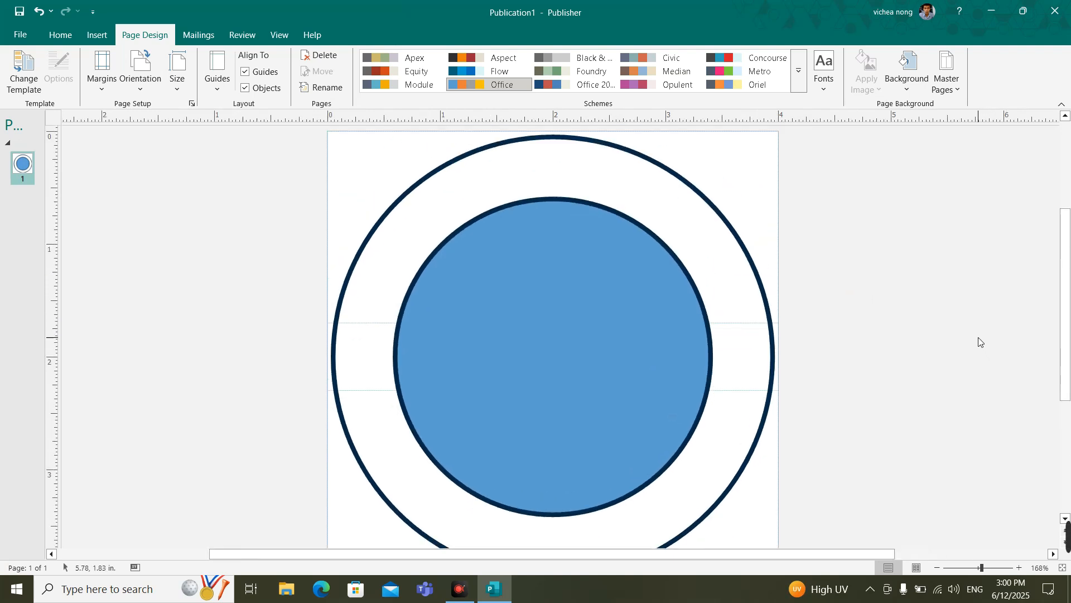
scroll(980, 342, down, 1)
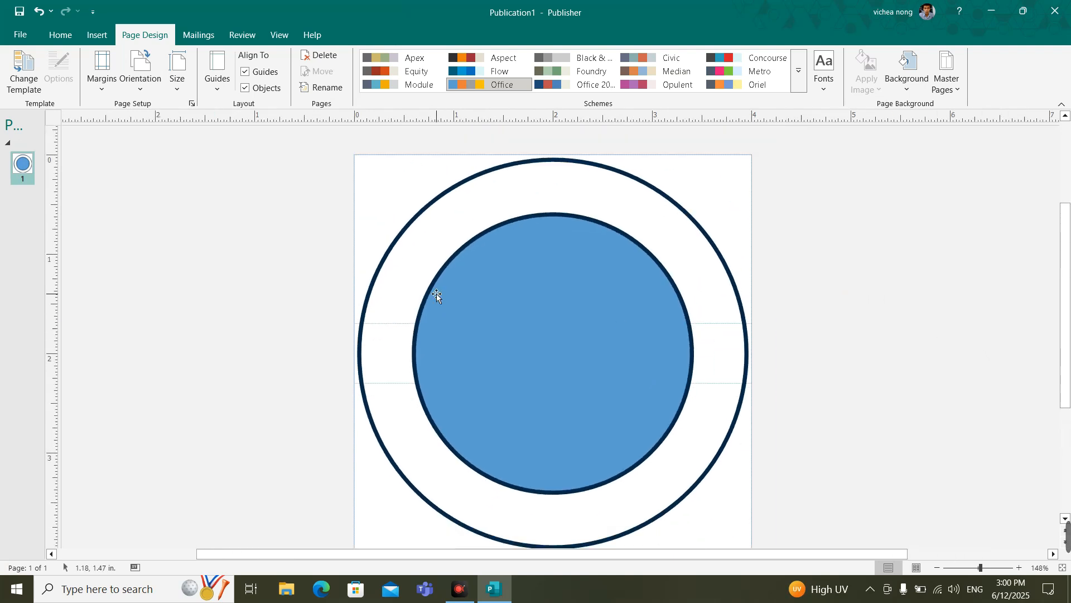
click(97, 35)
click(126, 75)
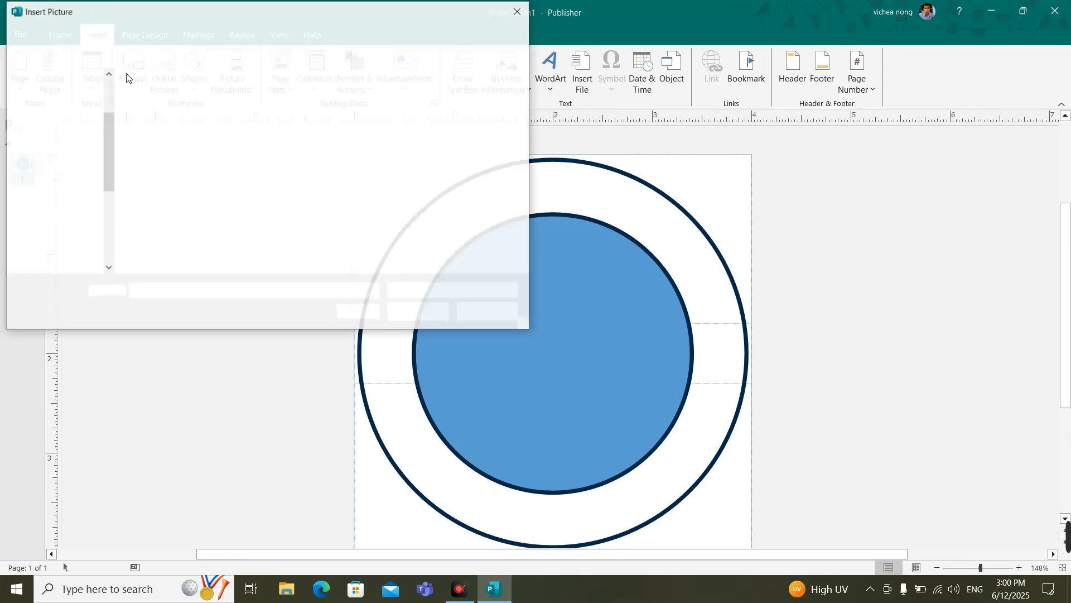
scroll(308, 222, down, 10)
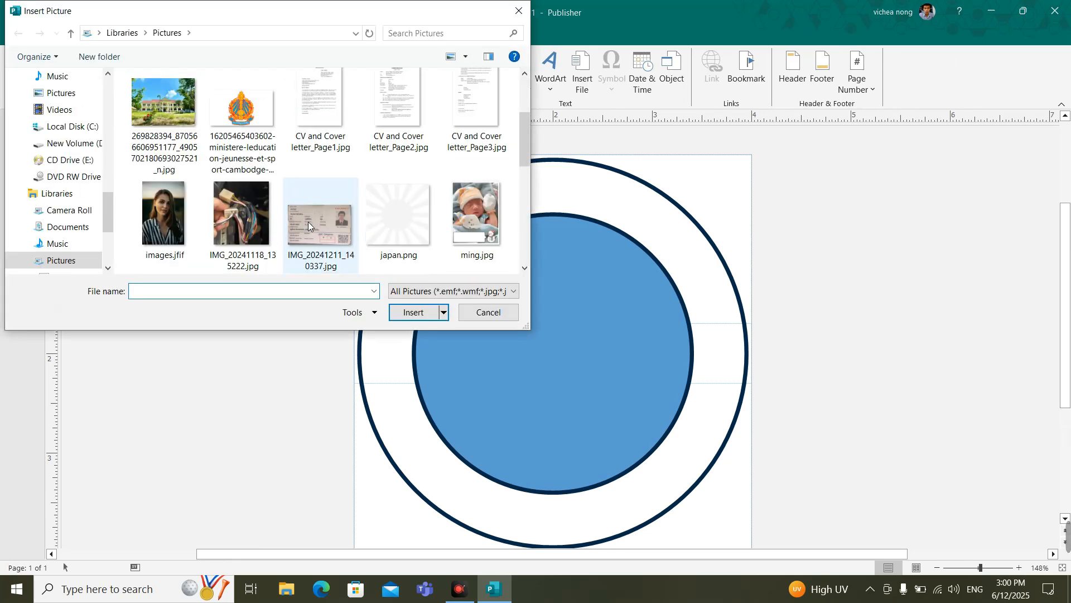
scroll(308, 222, up, 10)
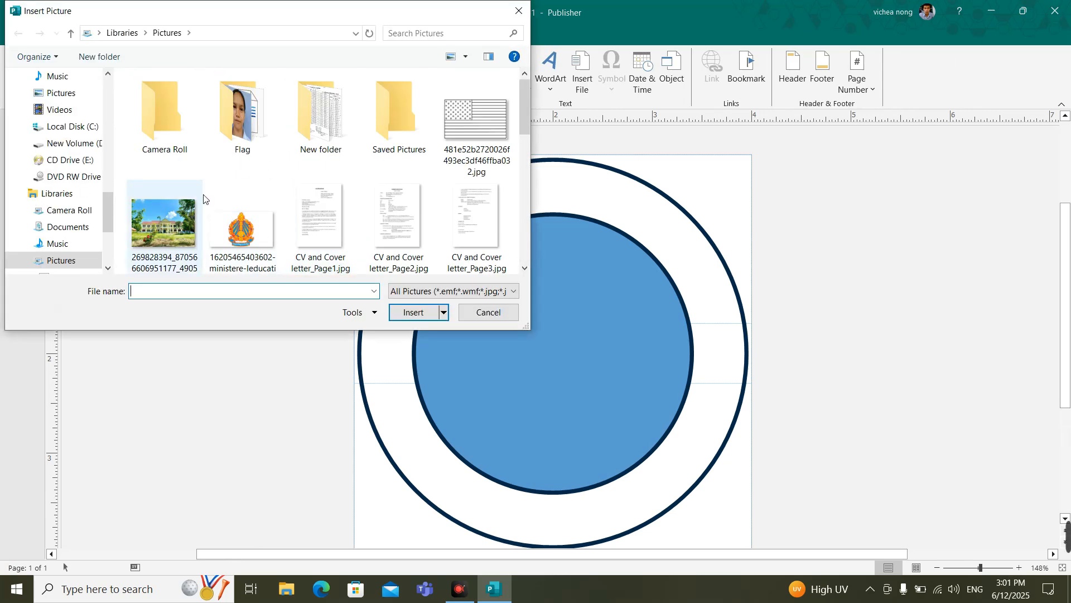
click(223, 189)
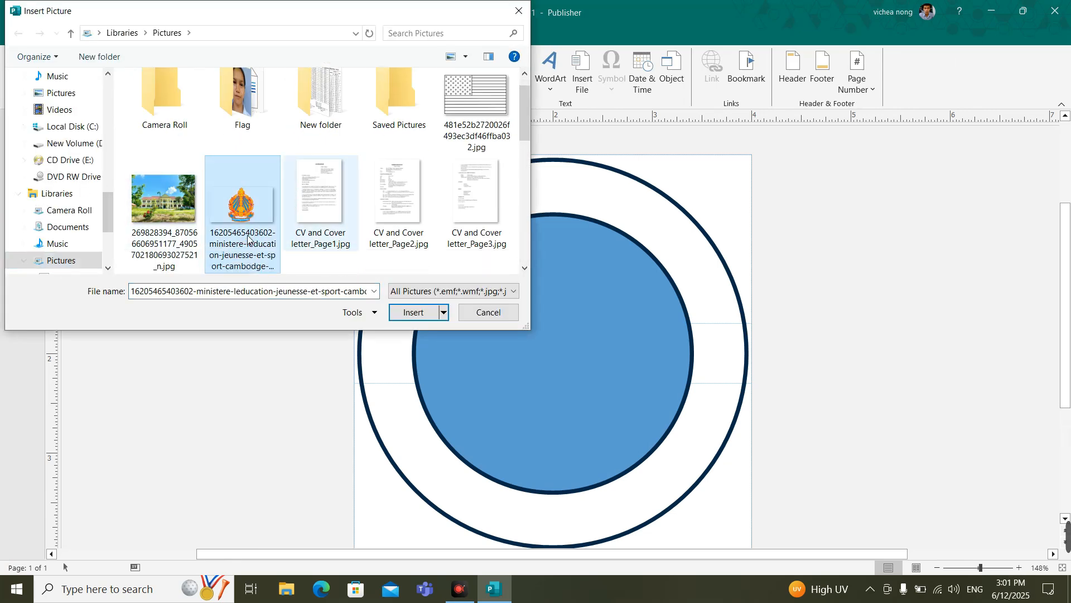
double_click(223, 189)
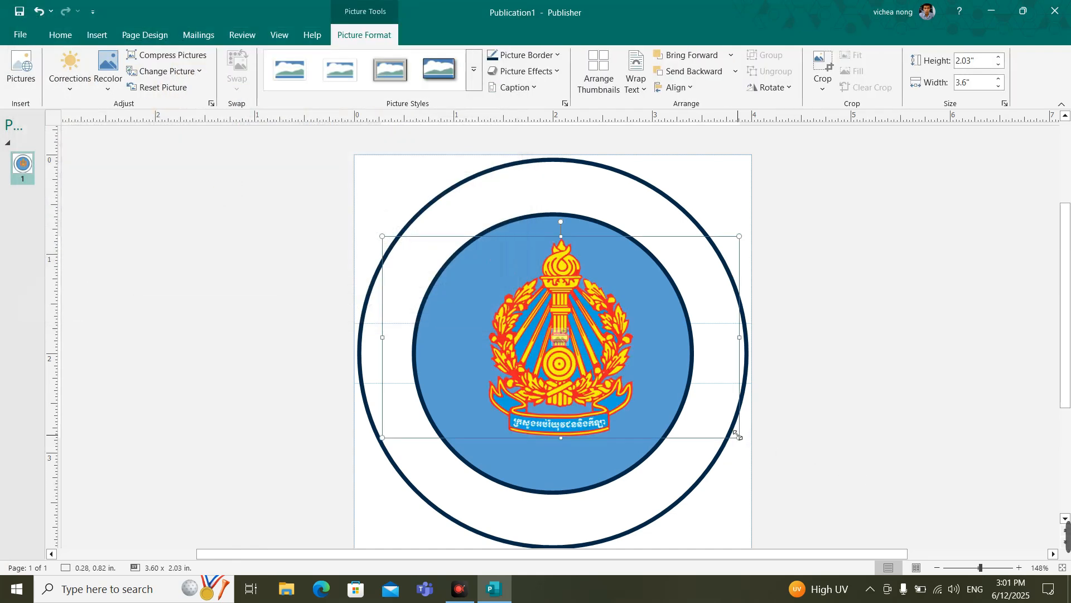
Step: Shrink the emblem to about 1.07 x 0.6" and place it in the ring's left side between the horizontal guides
drag(738, 437, 392, 351)
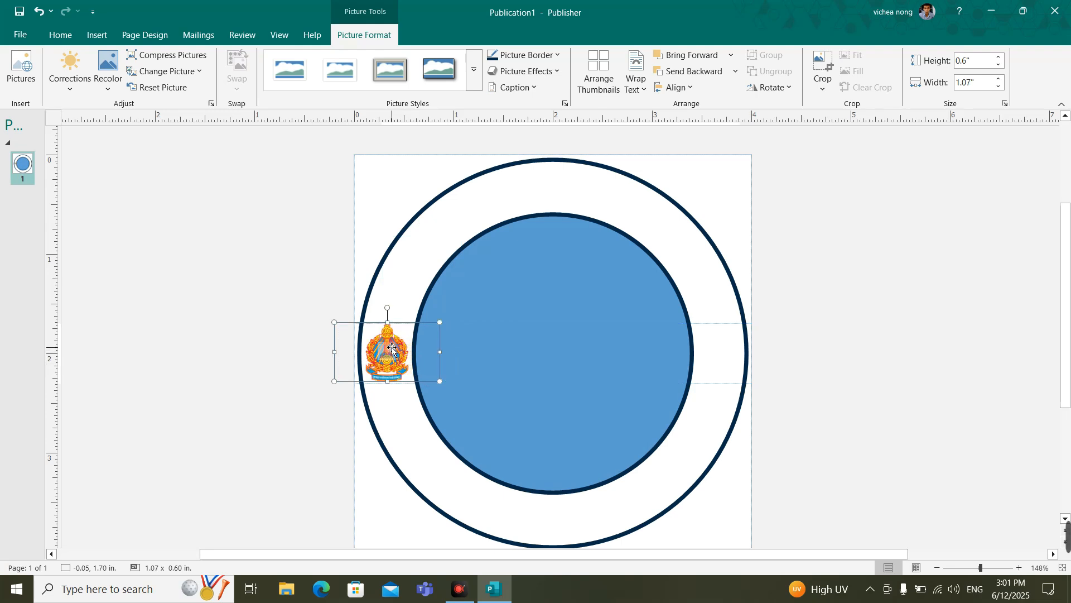
click(156, 407)
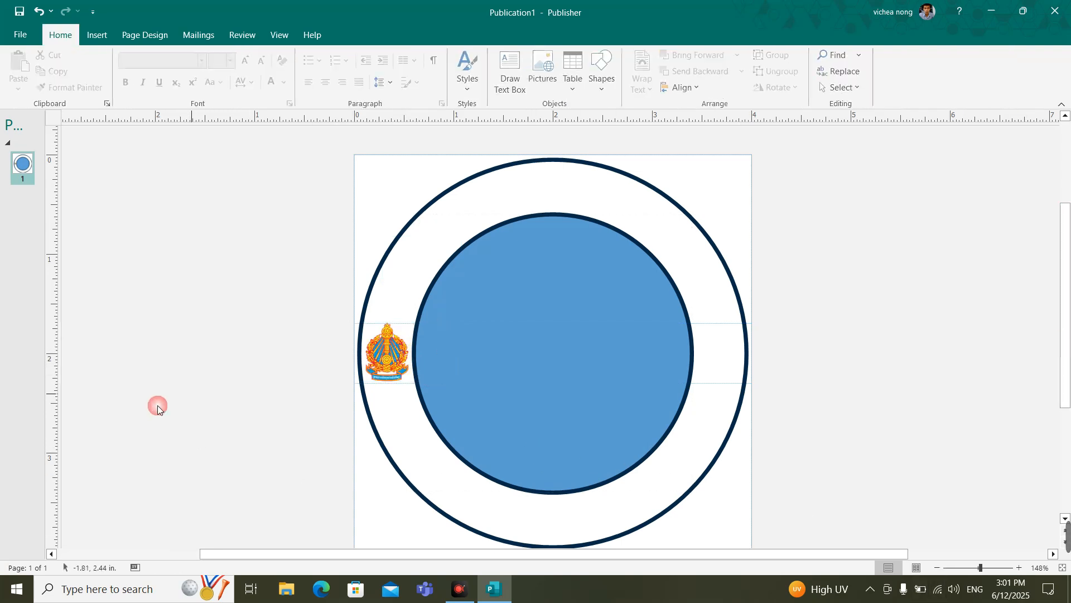
scroll(367, 408, up, 6)
drag(255, 384, 255, 385)
click(108, 406)
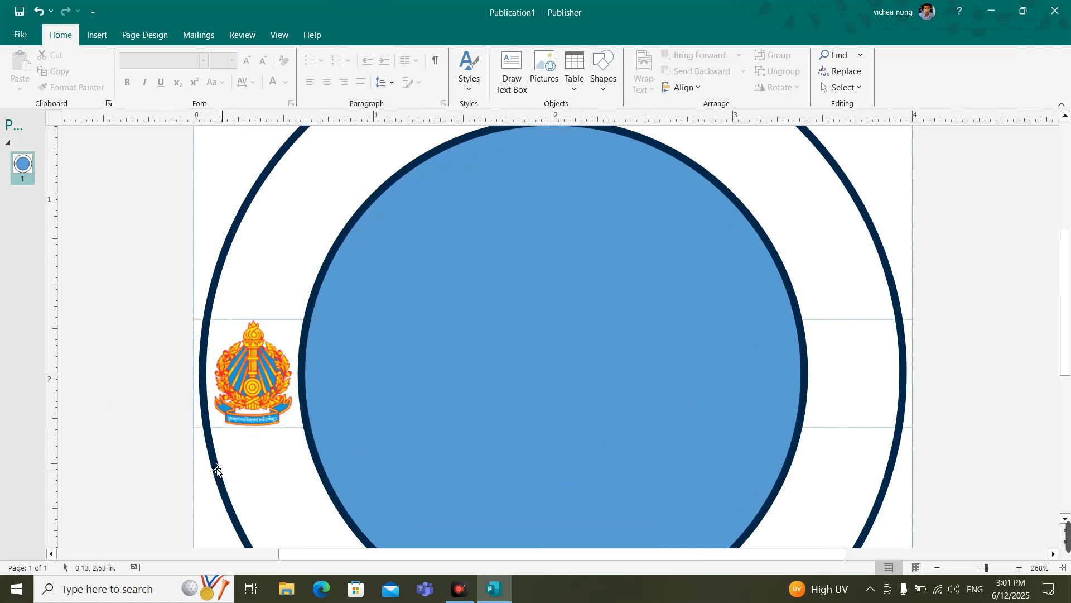
Step: Duplicate the emblem horizontally into the ring's right side, between the same guides
click(256, 379)
drag(273, 379, 874, 381)
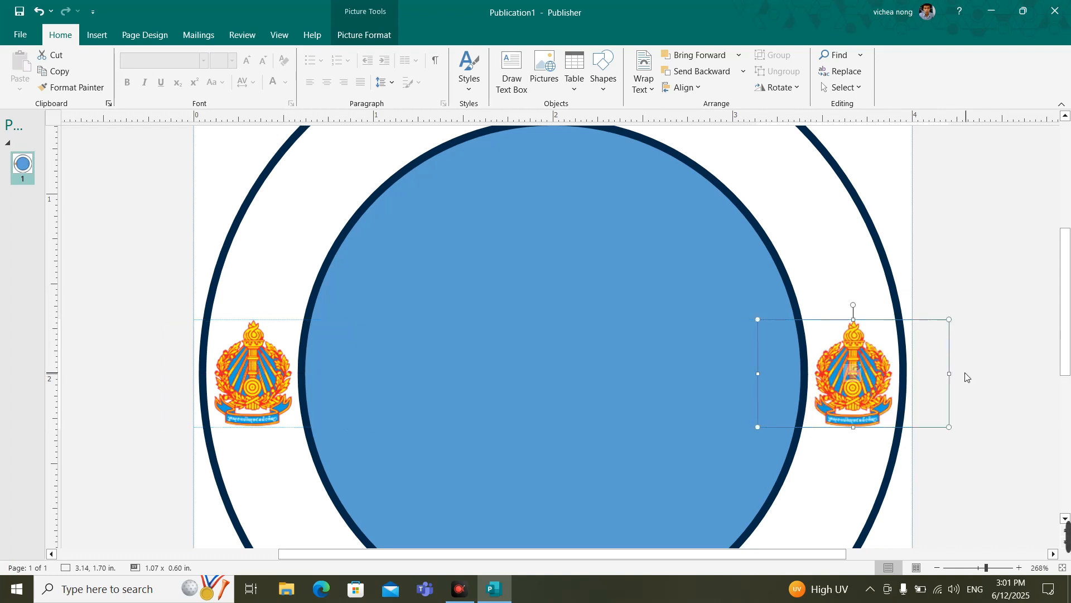
click(995, 370)
ctrl+scroll(506, 252, down, 1)
ctrl+scroll(505, 252, down, 5)
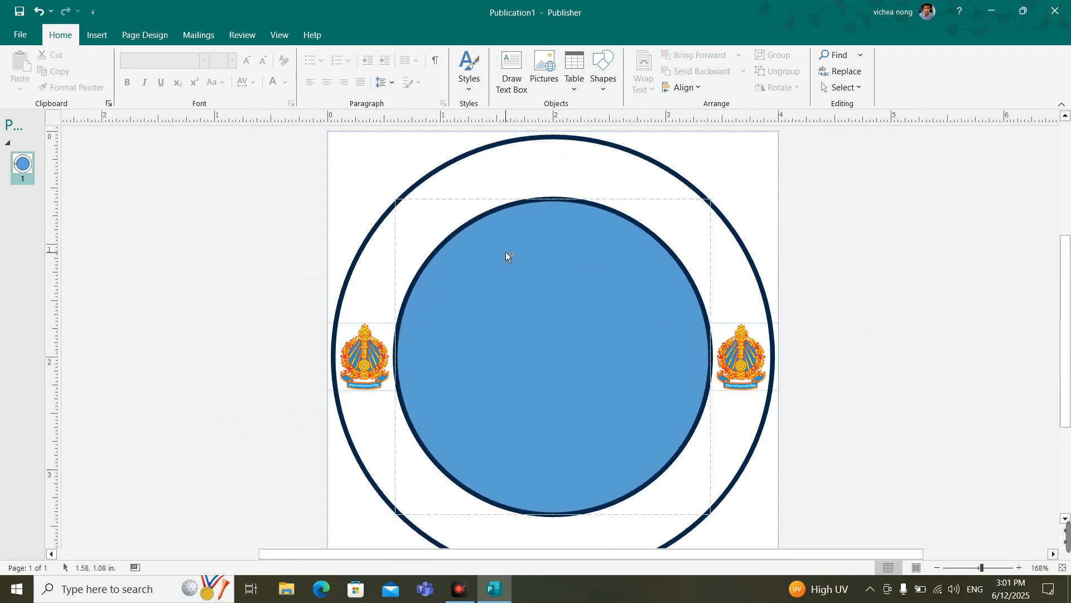
click(852, 243)
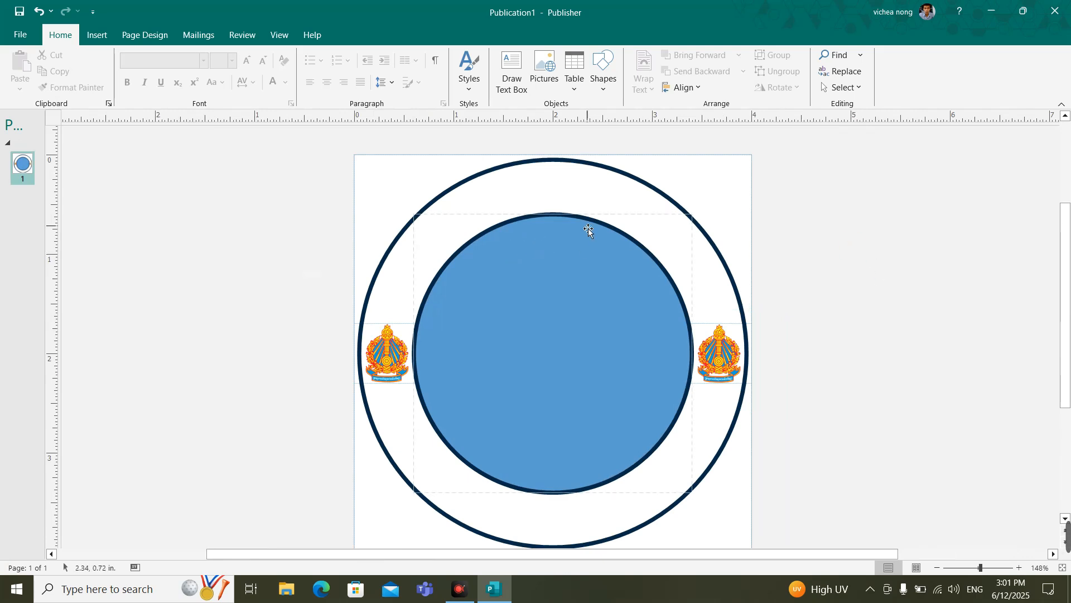
Step: Fill the large outer circle with the darkest shade of the scheme's blue
click(551, 160)
click(380, 31)
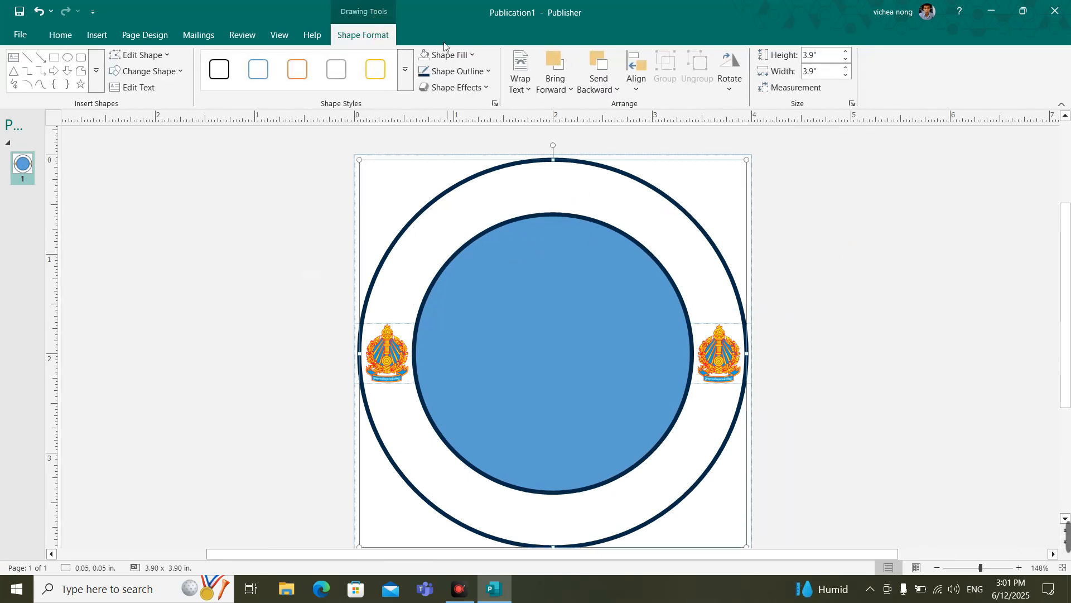
click(461, 59)
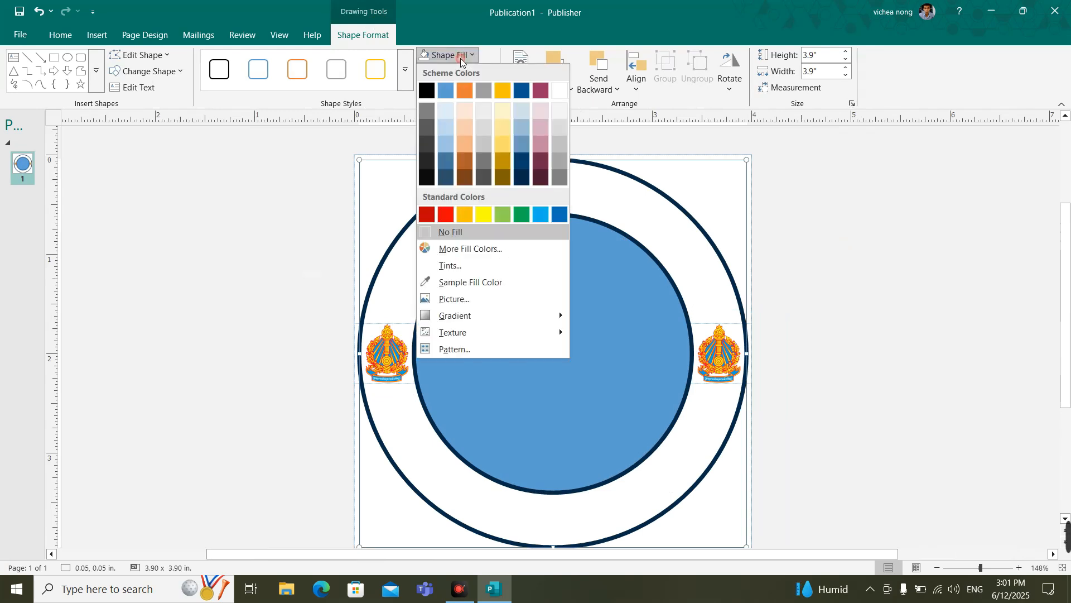
click(446, 177)
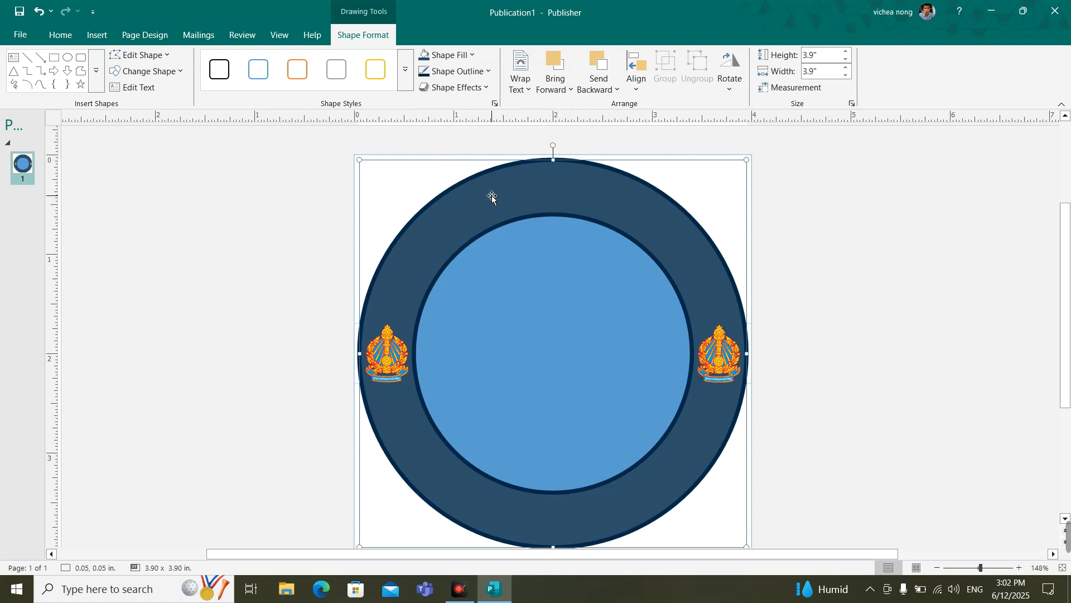
Step: Fill the outer circle with the light blue sampled from the inner circle
click(467, 55)
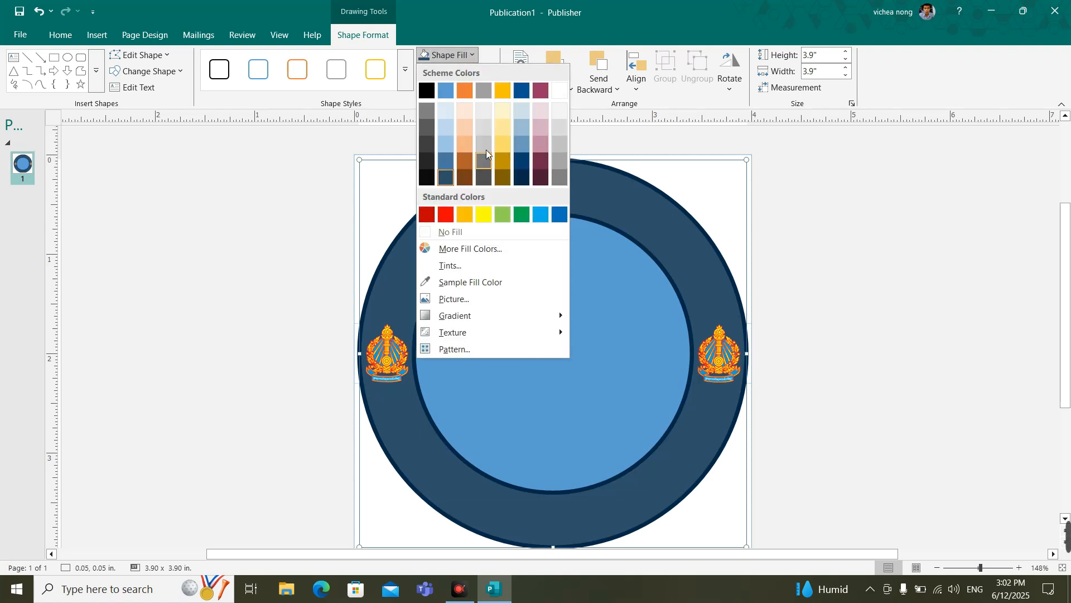
click(473, 283)
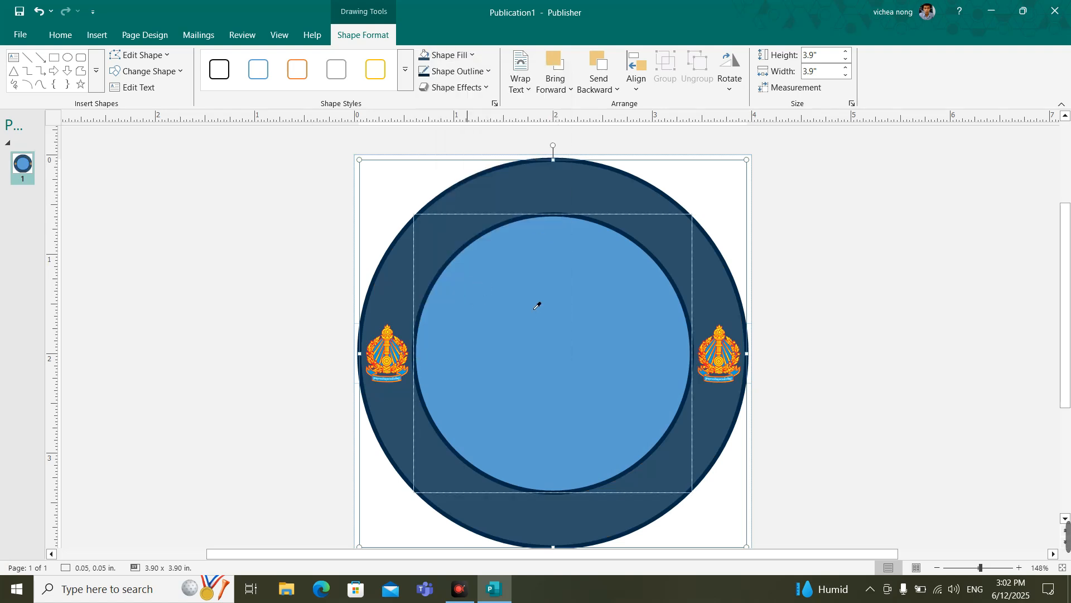
click(531, 295)
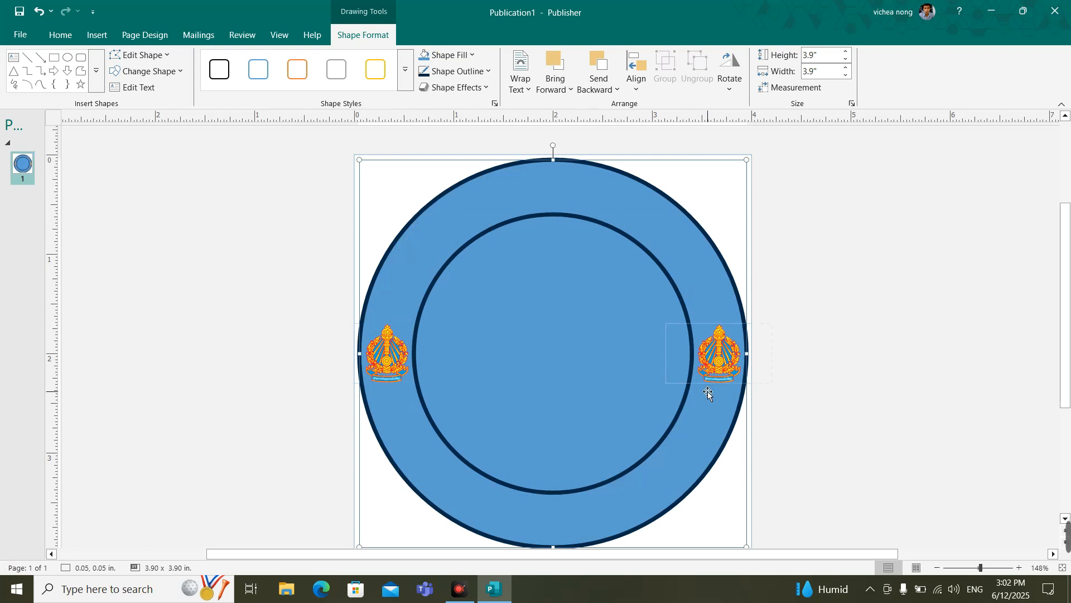
click(835, 266)
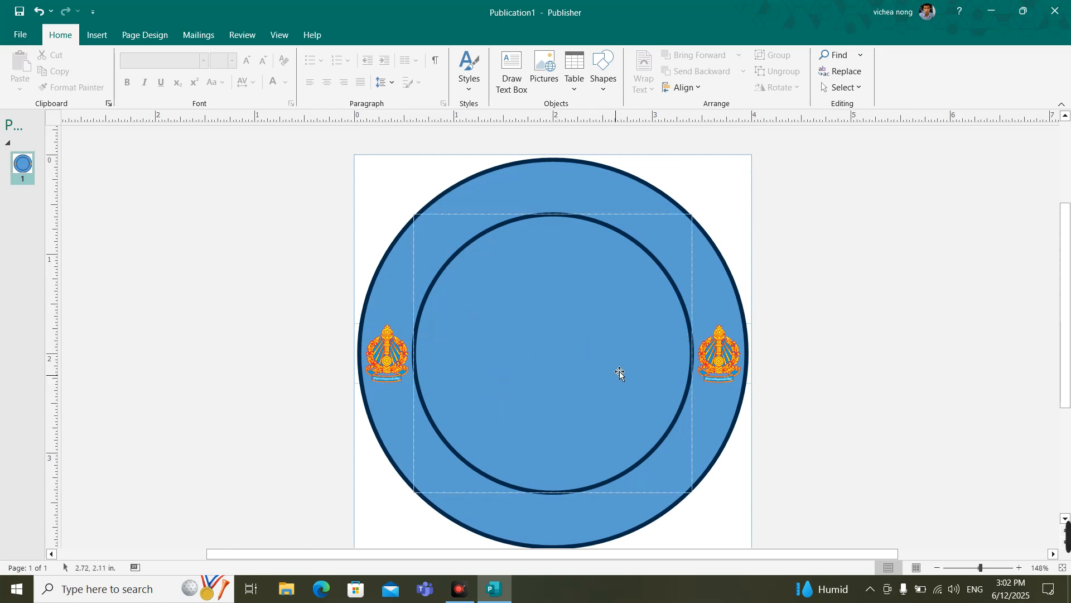
click(498, 338)
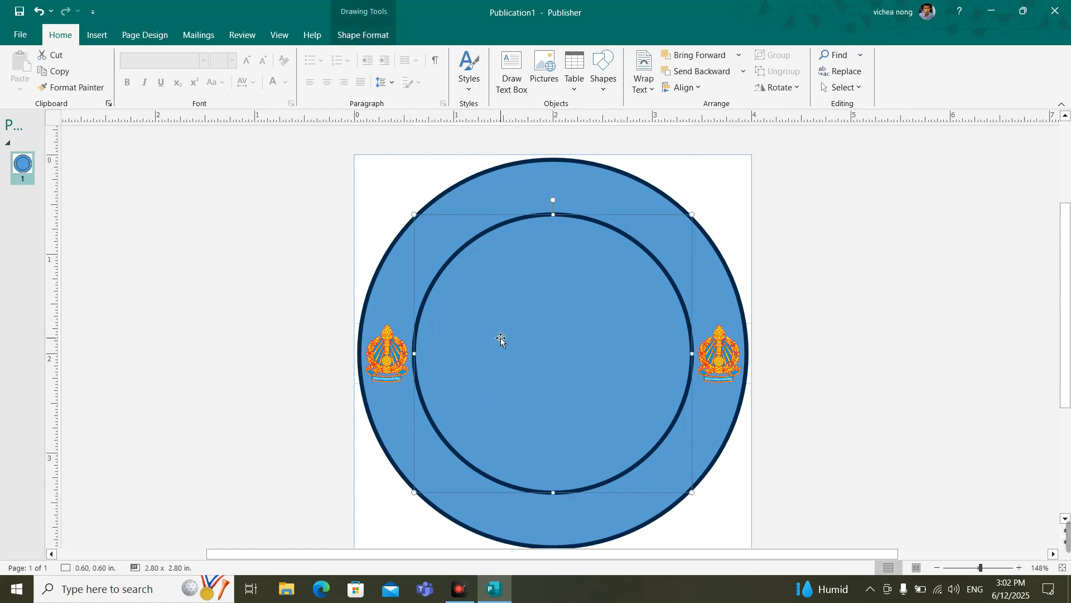
click(369, 37)
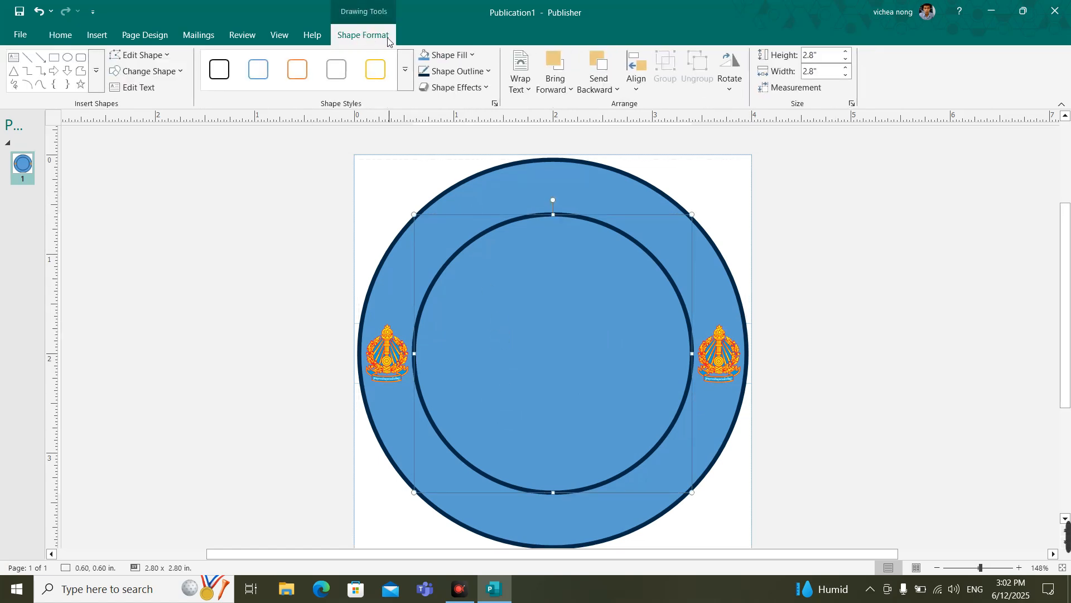
click(468, 56)
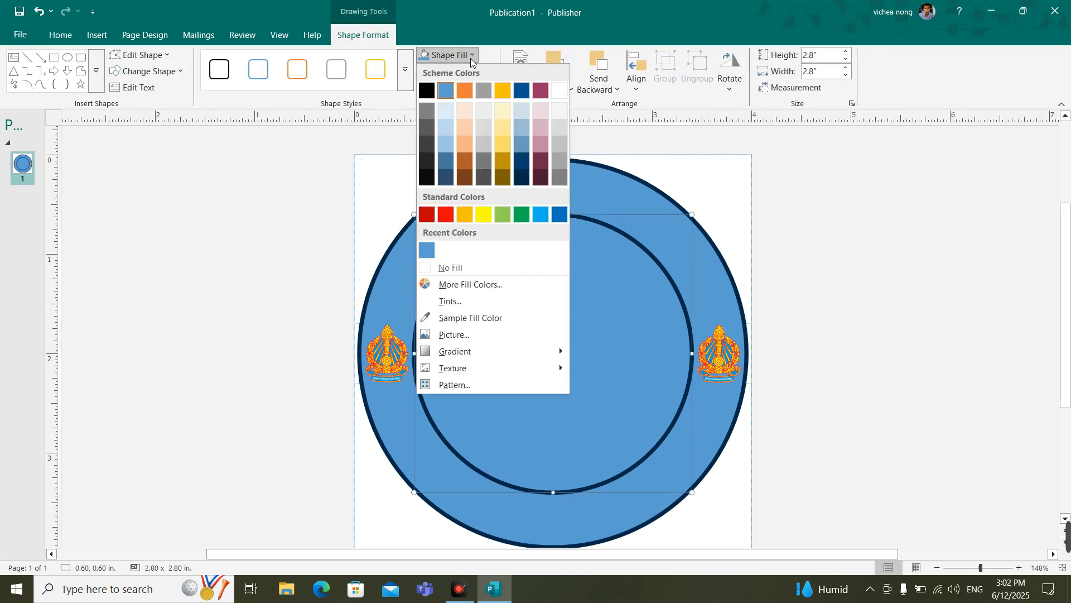
click(453, 334)
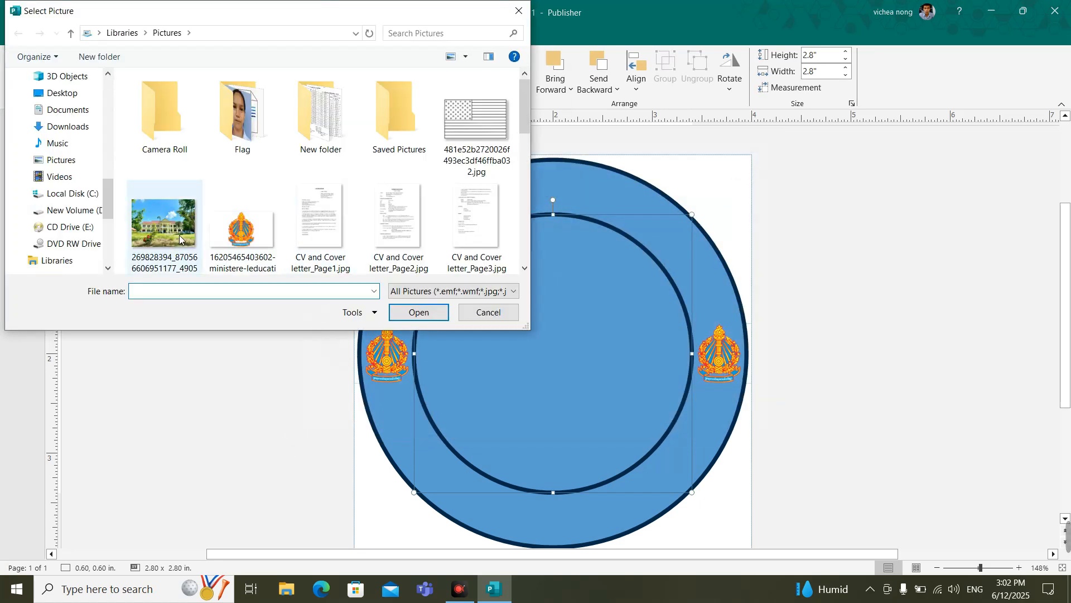
click(177, 238)
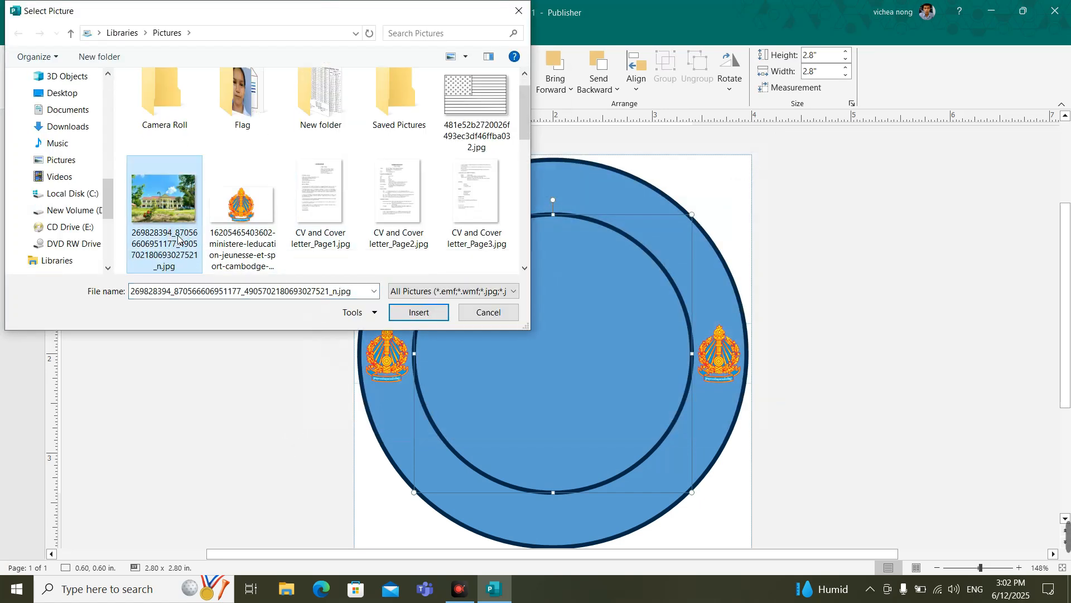
double_click(164, 210)
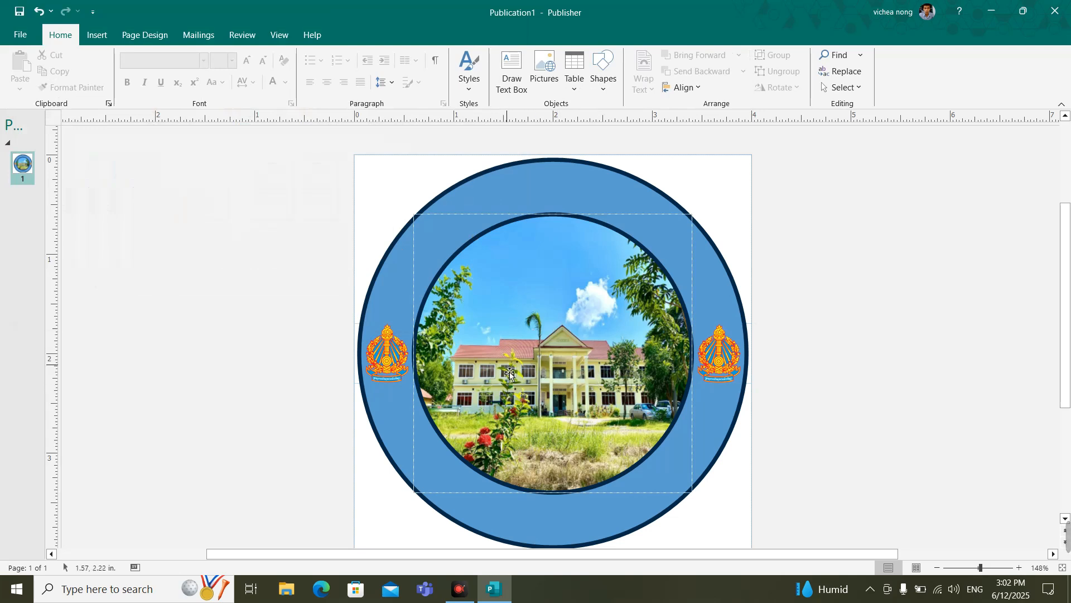
click(565, 344)
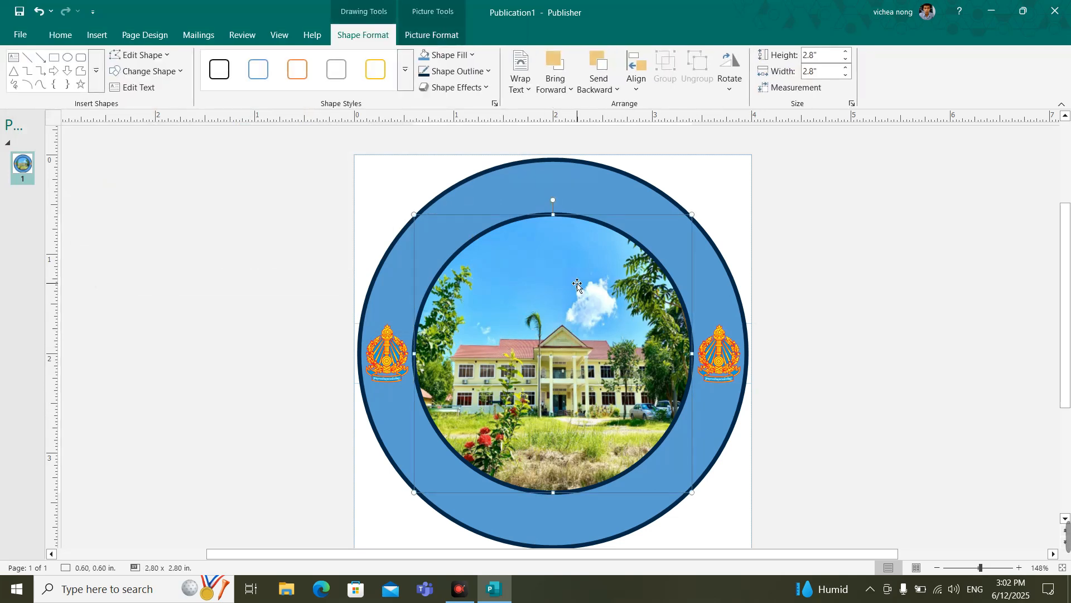
Step: Lighten and soften the inner circle's school picture with the fourth correction preset in the first row
click(411, 32)
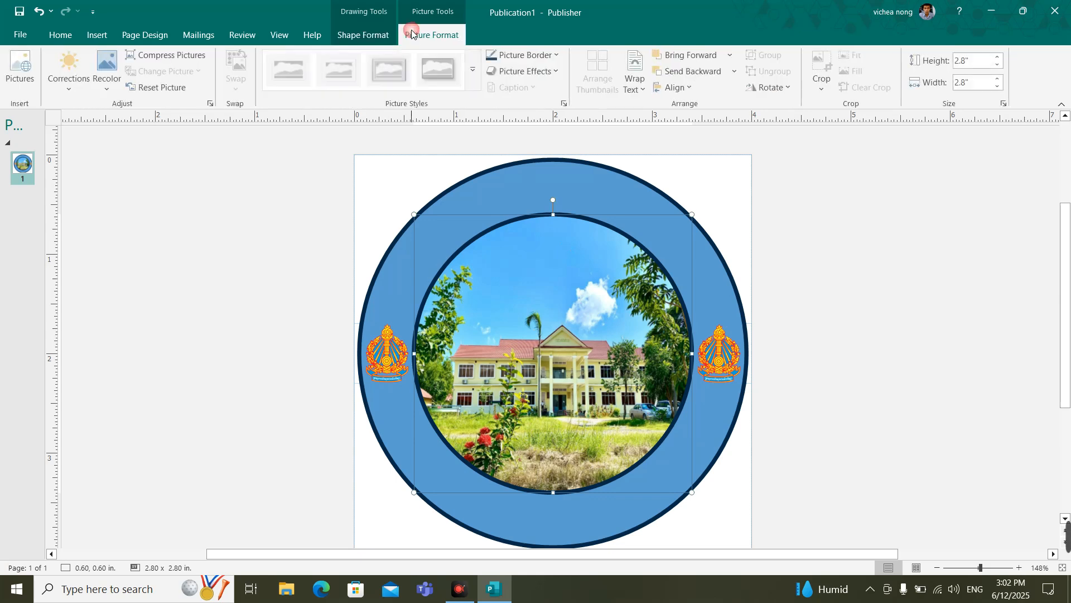
click(70, 78)
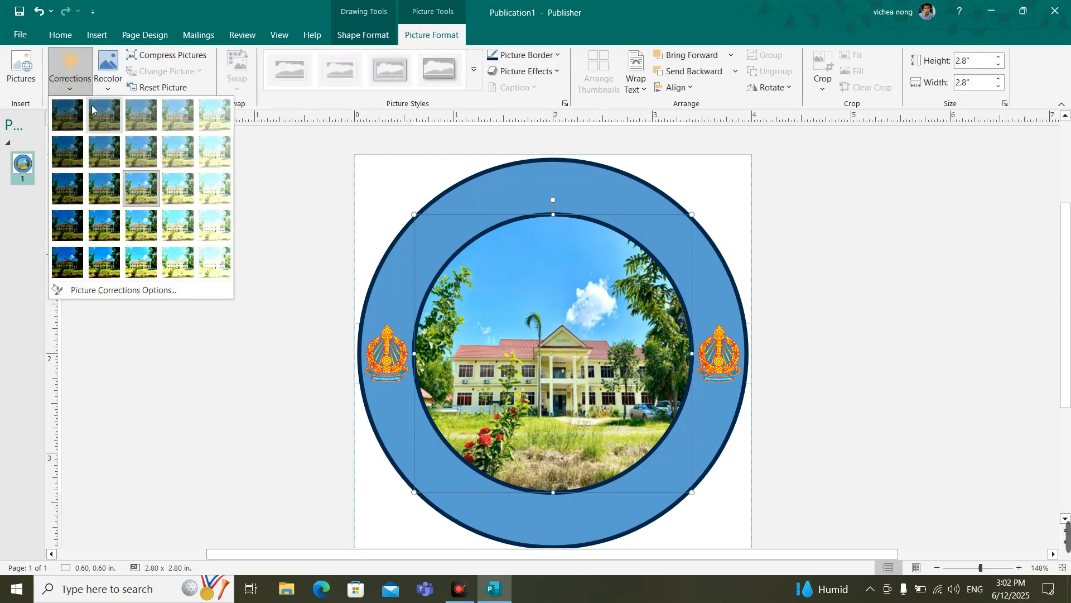
click(175, 116)
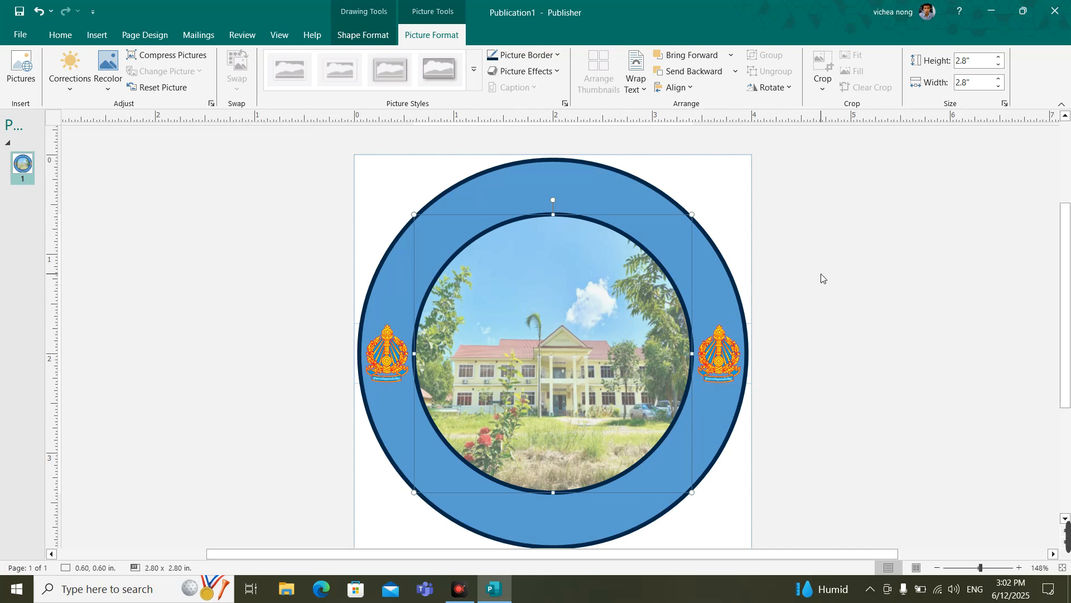
click(828, 258)
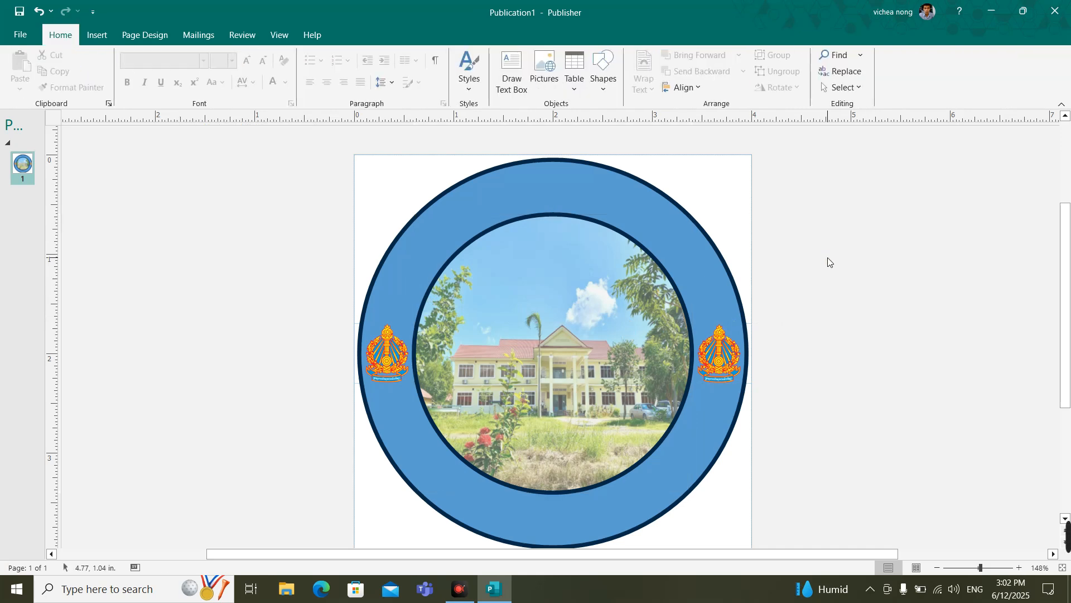
scroll(840, 264, down, 1)
scroll(840, 265, up, 1)
Step: Start a WordArt in the first plain style and set its font to Khmer OS Muol Light
click(107, 40)
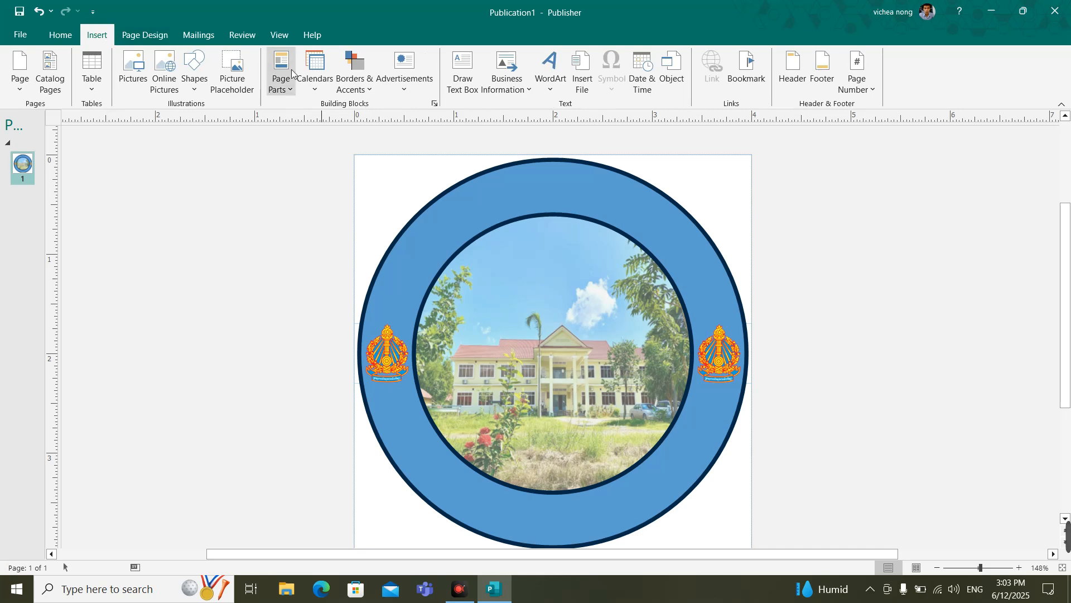
click(561, 88)
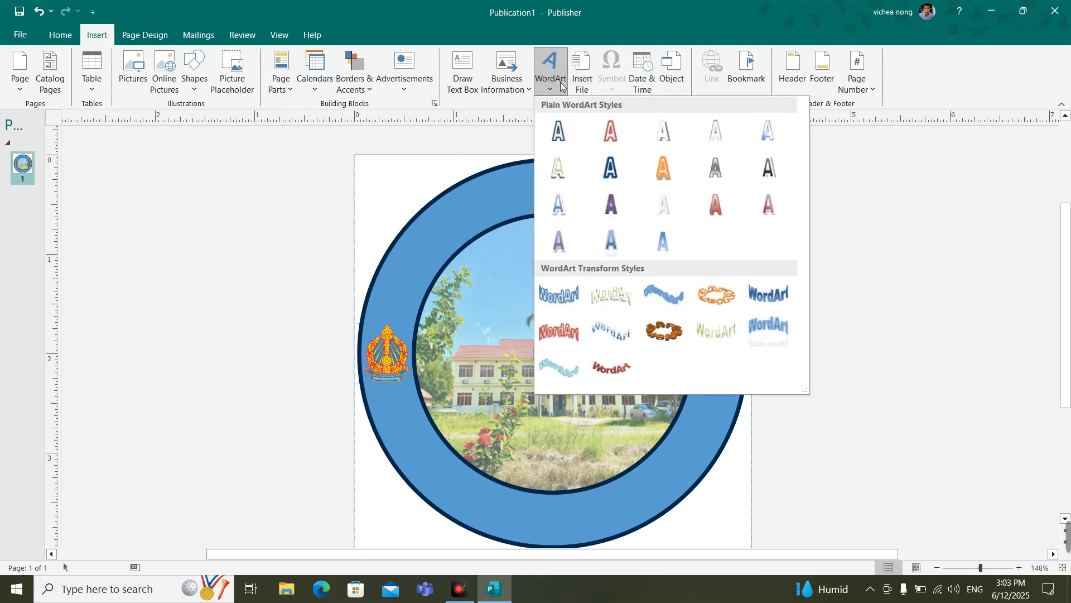
click(558, 142)
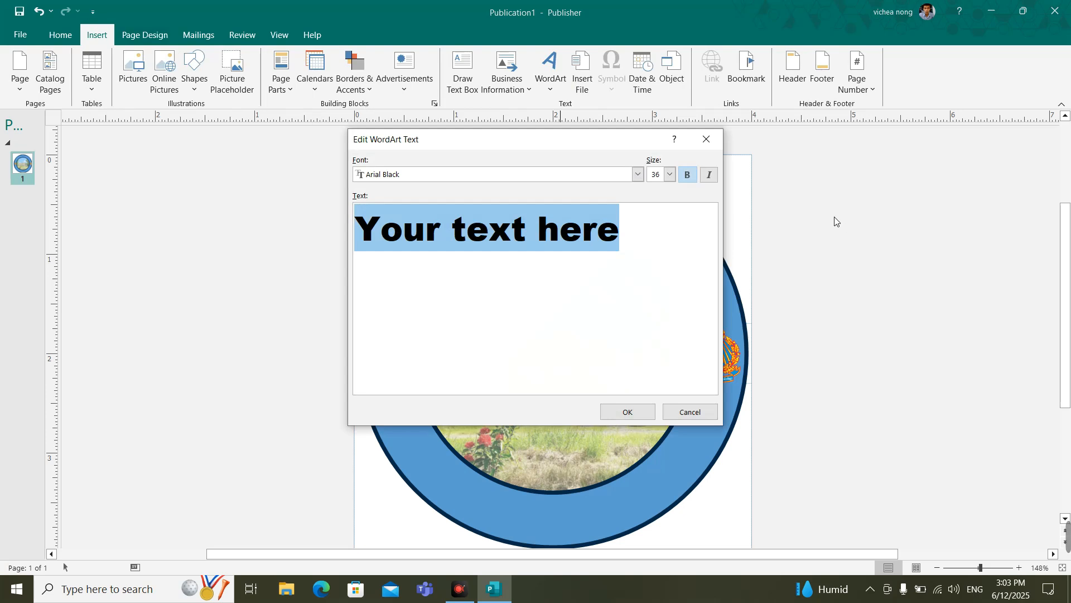
click(637, 175)
scroll(537, 221, down, 5)
scroll(537, 221, down, 8)
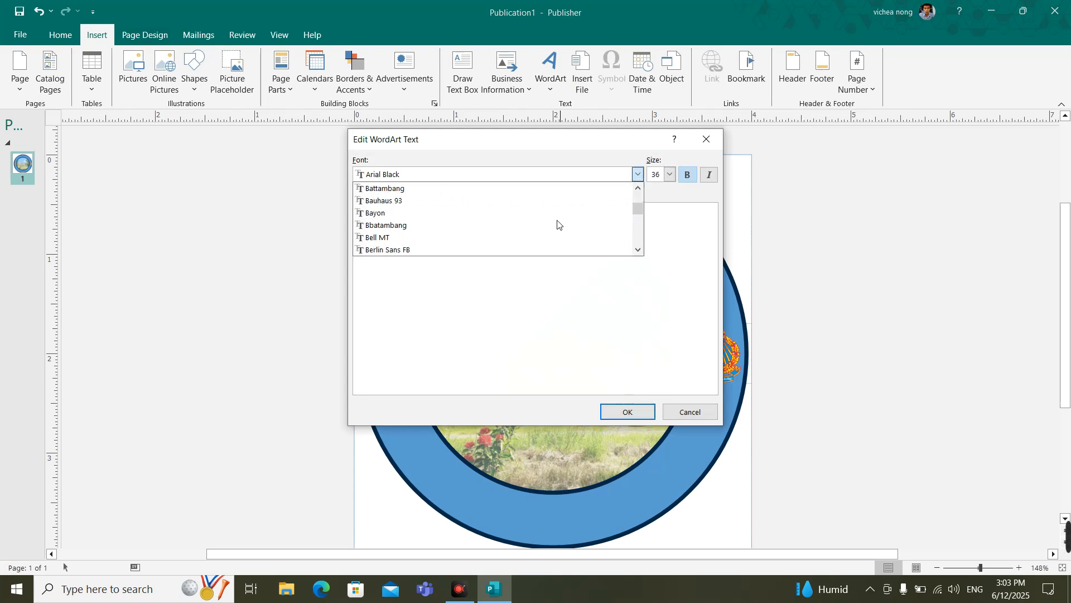
scroll(562, 226, down, 5)
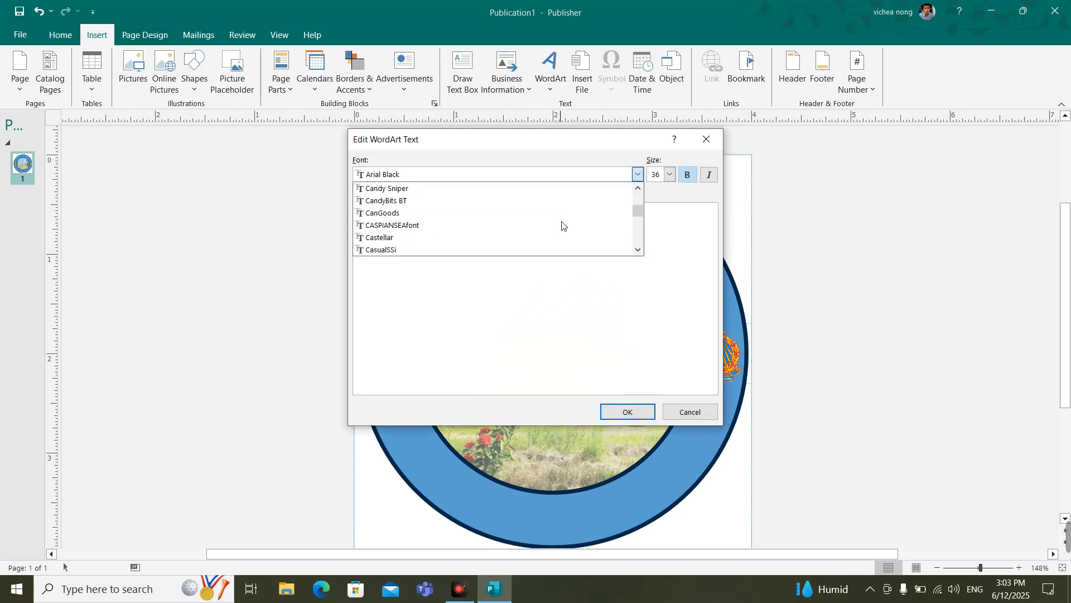
mouse_move(638, 215)
mouse_down()
mouse_move(641, 234)
mouse_move(636, 223)
mouse_up()
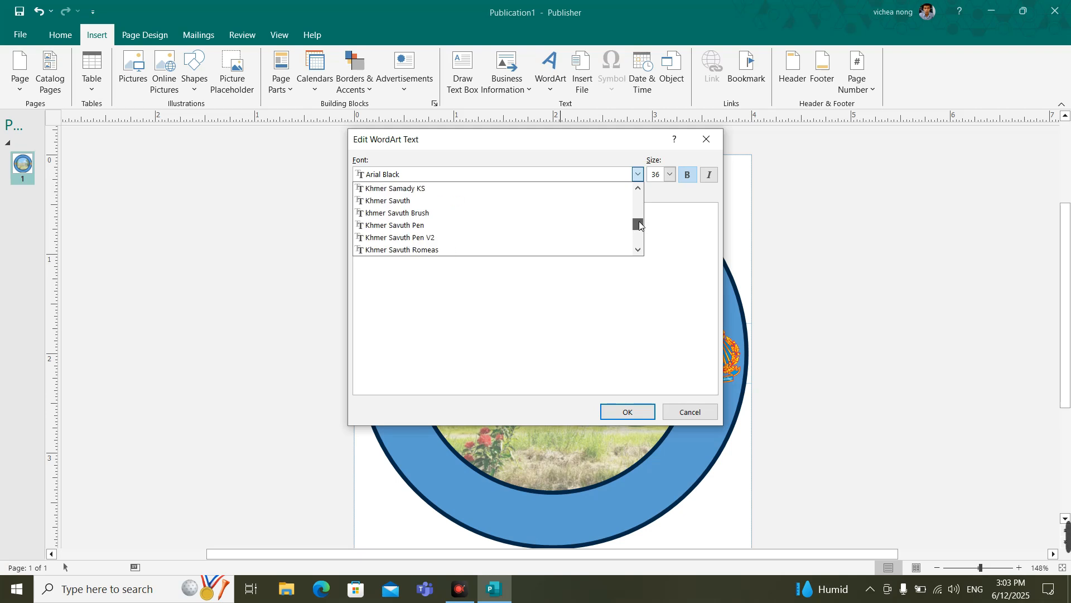
scroll(491, 227, down, 3)
scroll(489, 224, down, 9)
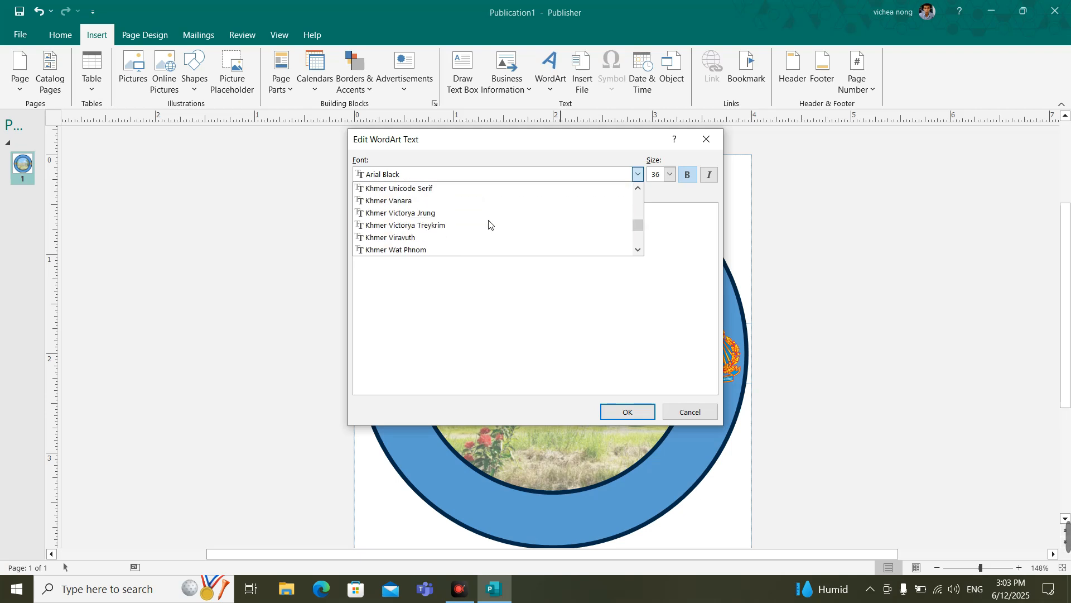
scroll(487, 221, up, 11)
scroll(480, 215, down, 3)
scroll(477, 214, up, 6)
scroll(452, 243, up, 2)
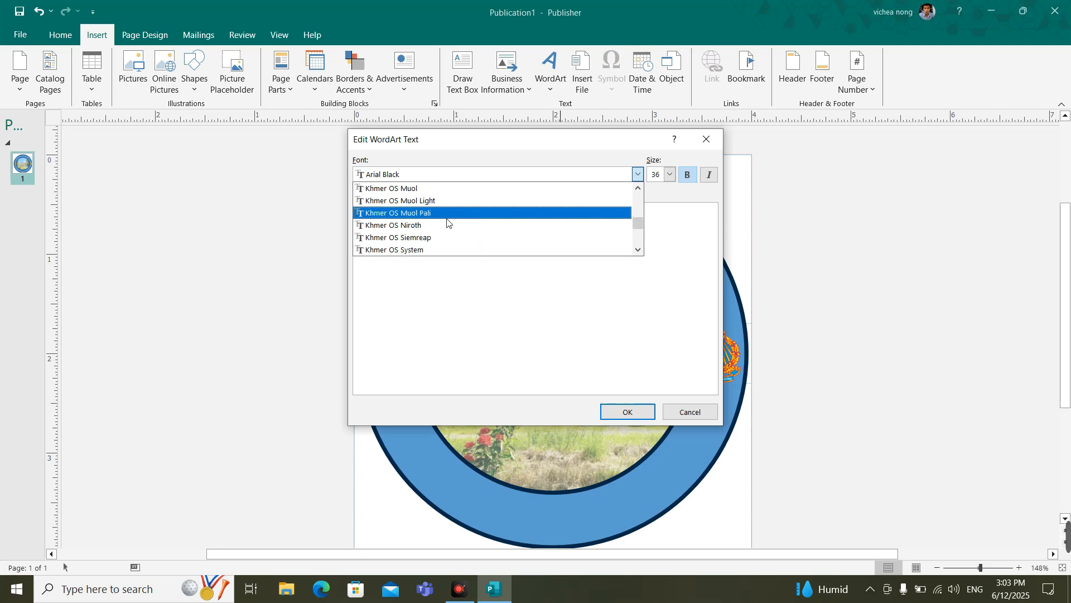
click(440, 201)
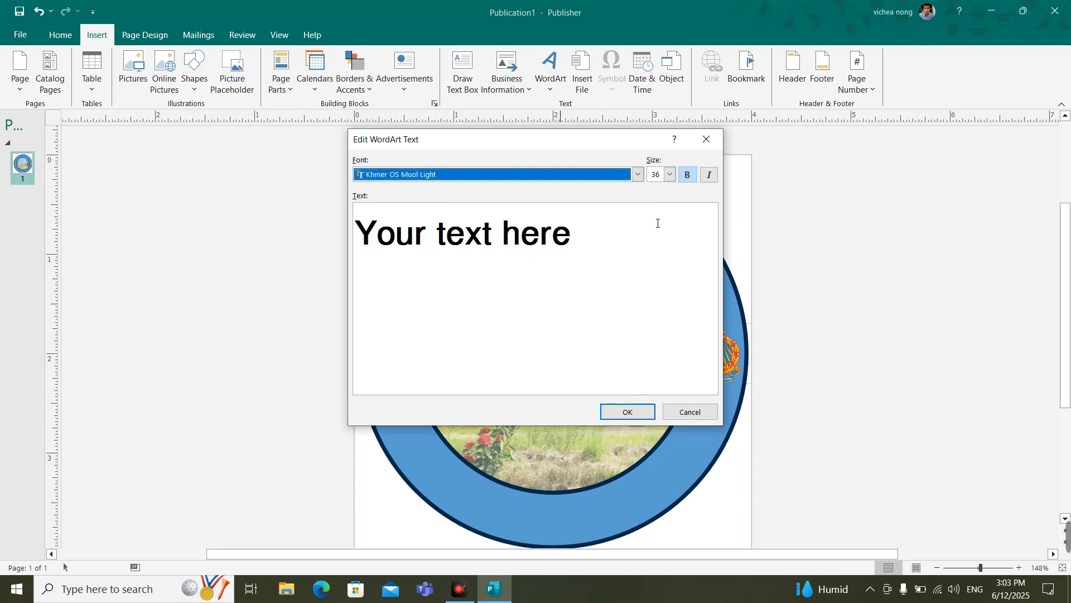
Step: Replace the WordArt placeholder with the text វិទ្យាល័យហ៊ុនសែនភ្នំសំពៅ and insert it on the page
drag(654, 212, 342, 255)
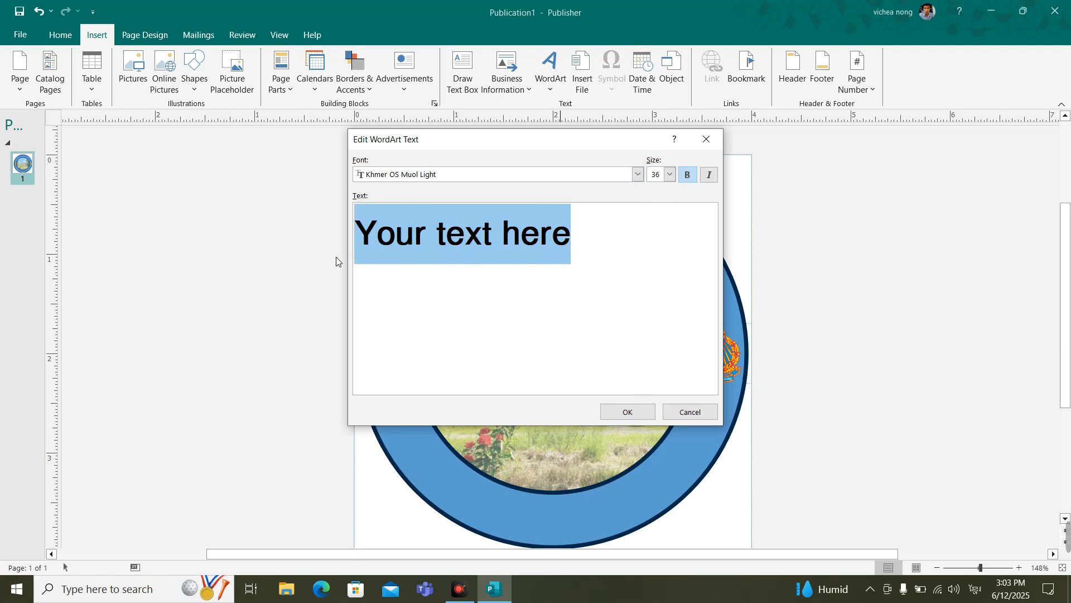
text(ទីត្)
key(BackSpace)
key(BackSpace)
text(ទ្យាល័យ)
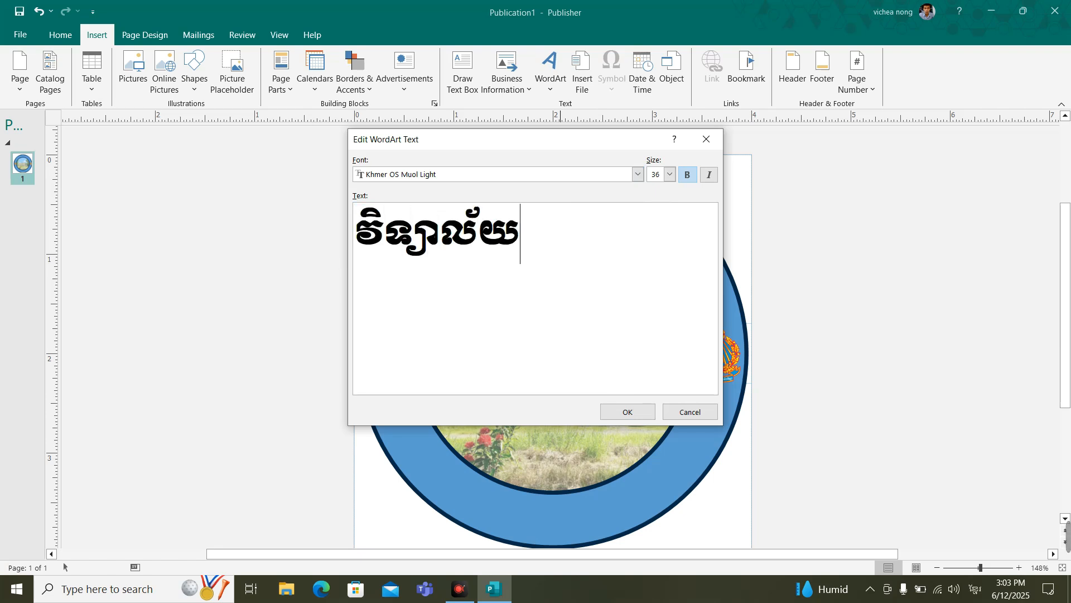
text(ហ៊ុនសែន)
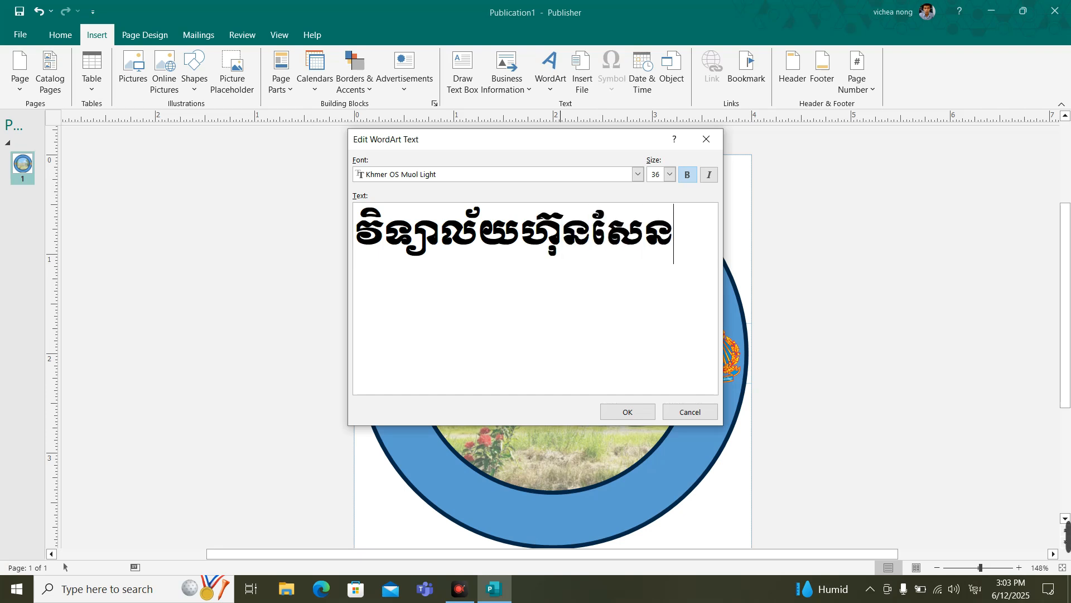
text(ភ្នំសំពៅ)
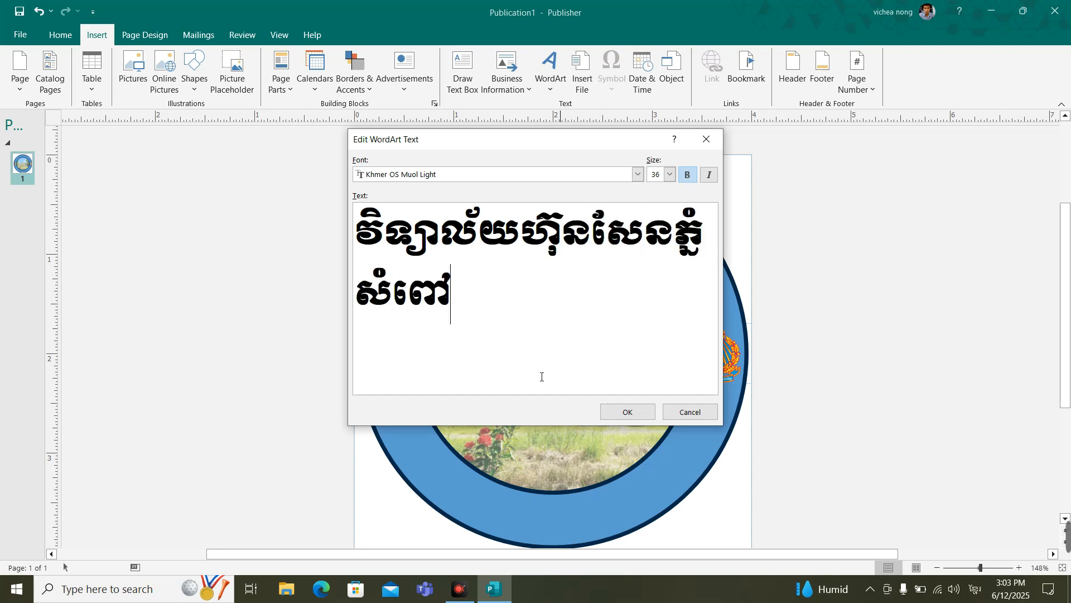
click(619, 412)
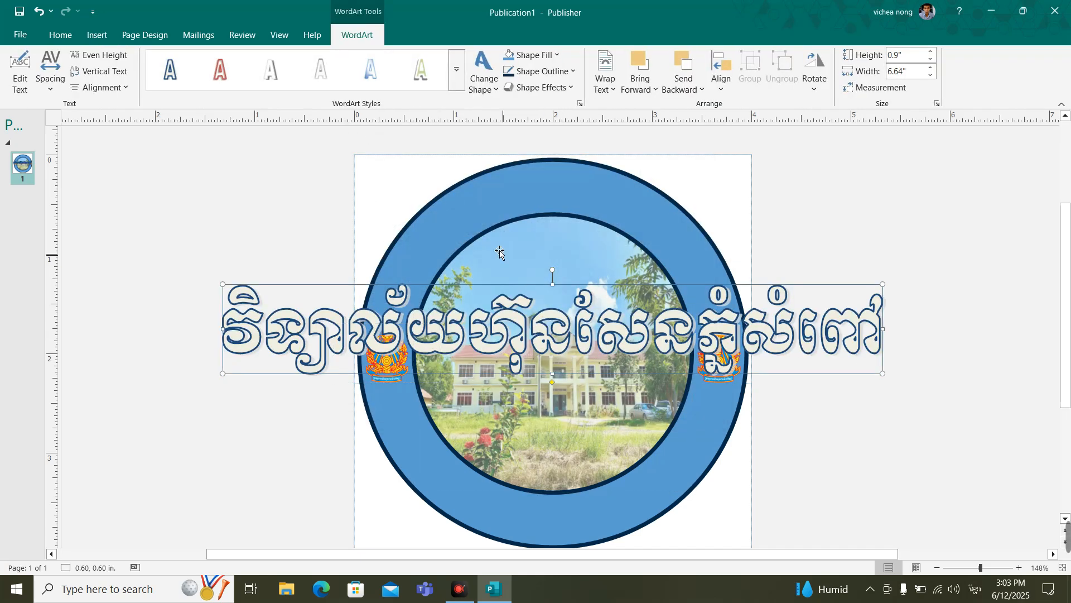
Step: Bend the WordArt along the upward arch path and resize it to the outer circle, about 3.90 x 3.95 in
click(495, 89)
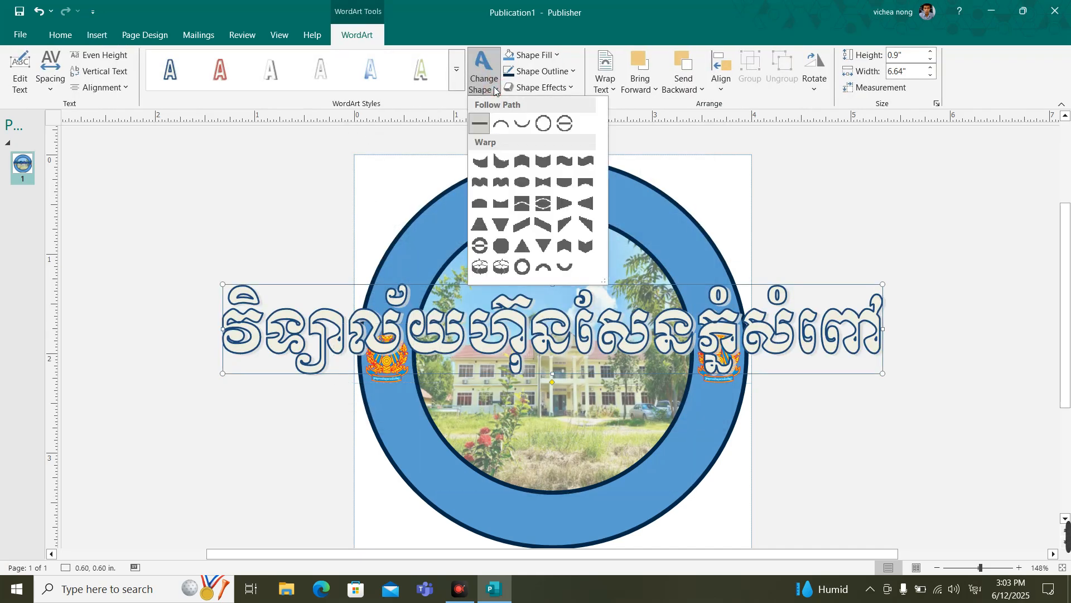
click(500, 125)
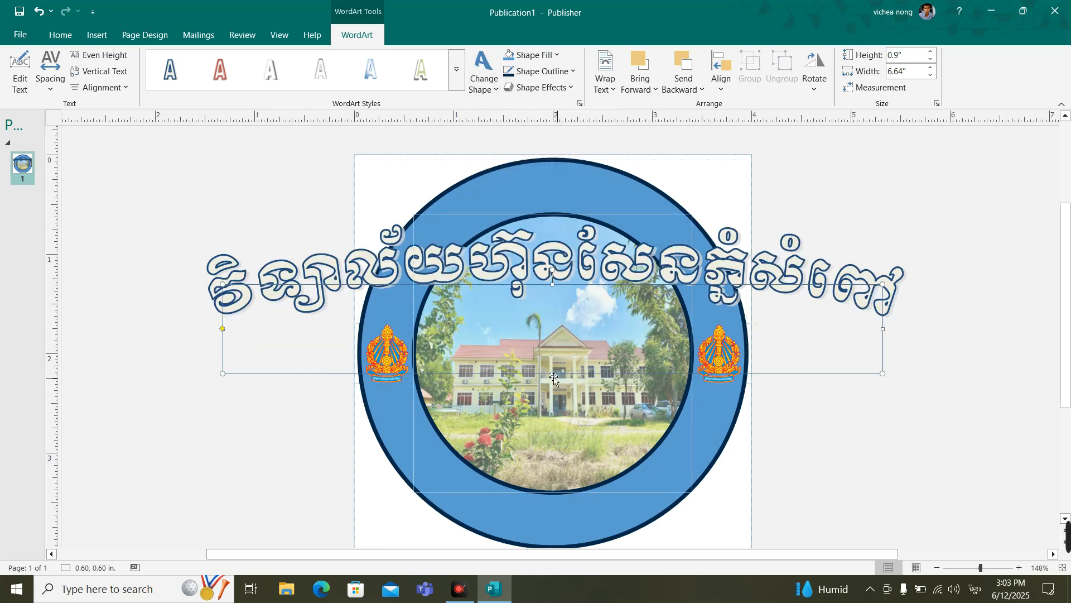
drag(552, 373, 556, 526)
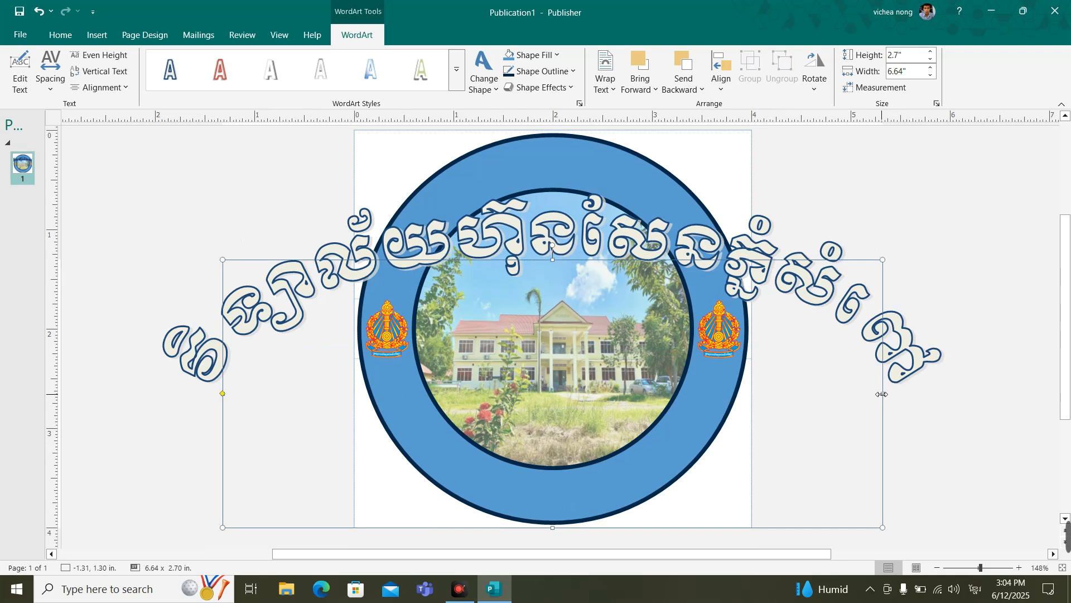
drag(878, 393, 747, 392)
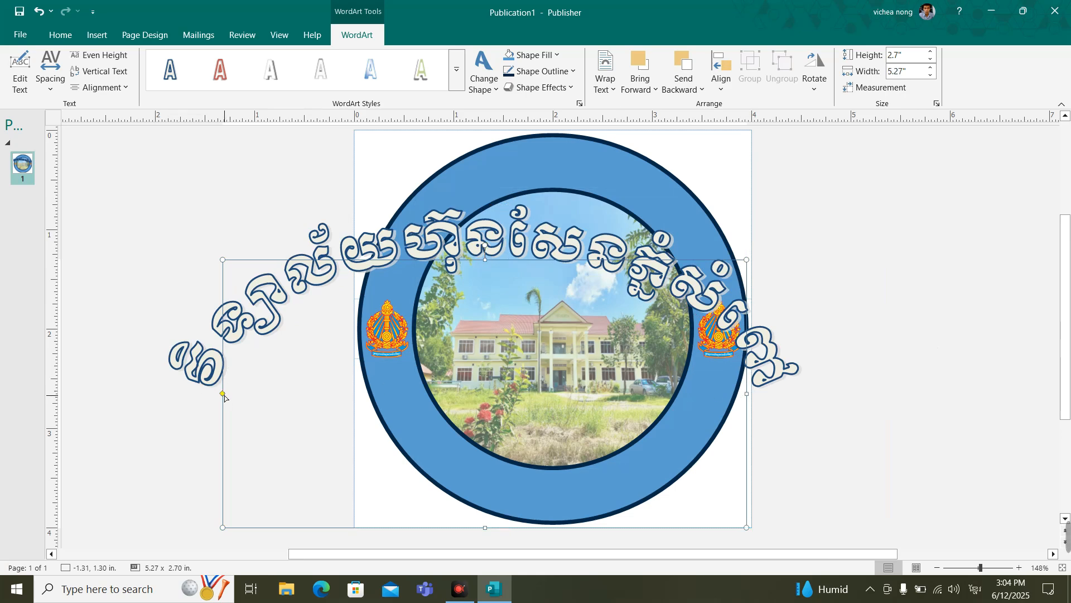
drag(223, 395, 360, 382)
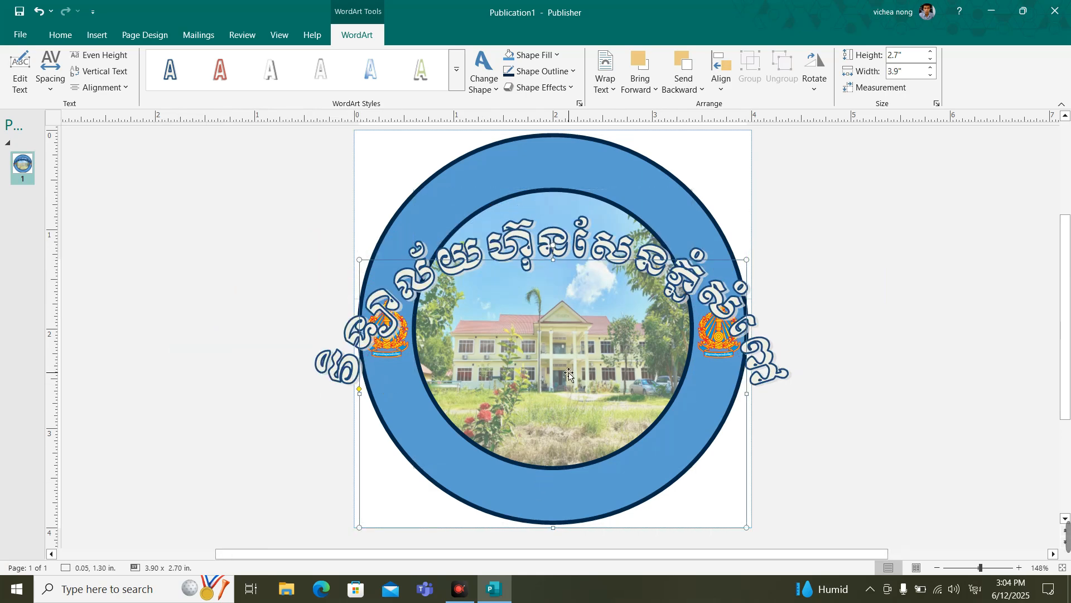
drag(553, 259, 568, 132)
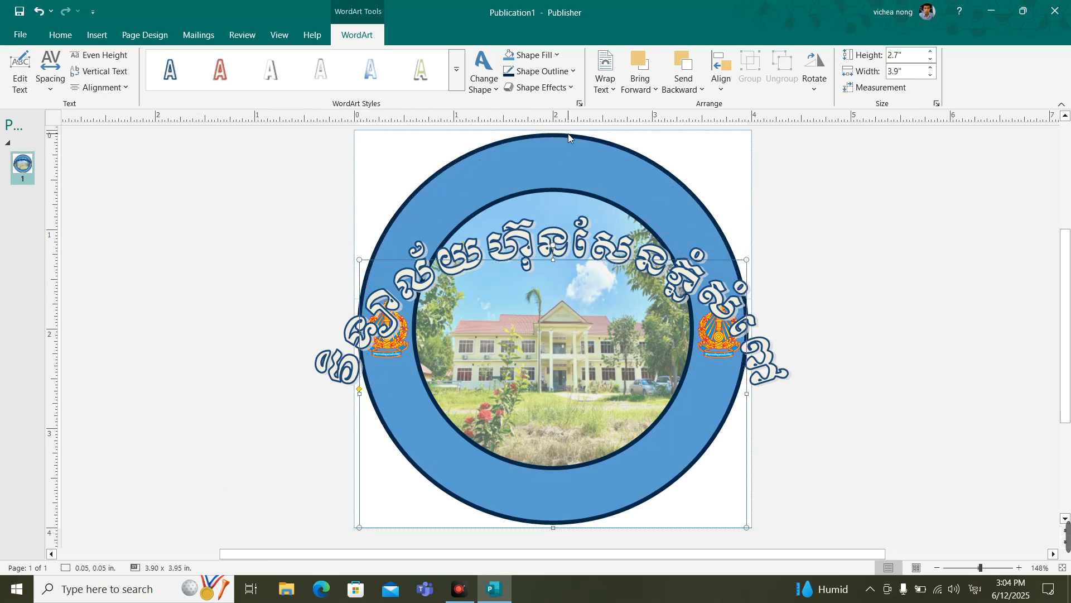
Step: Shrink the arched text's frame to about 2.83 in wide and 3.47 in high, aligned with the inner circle's sides and upper edge
scroll(663, 308, up, 2)
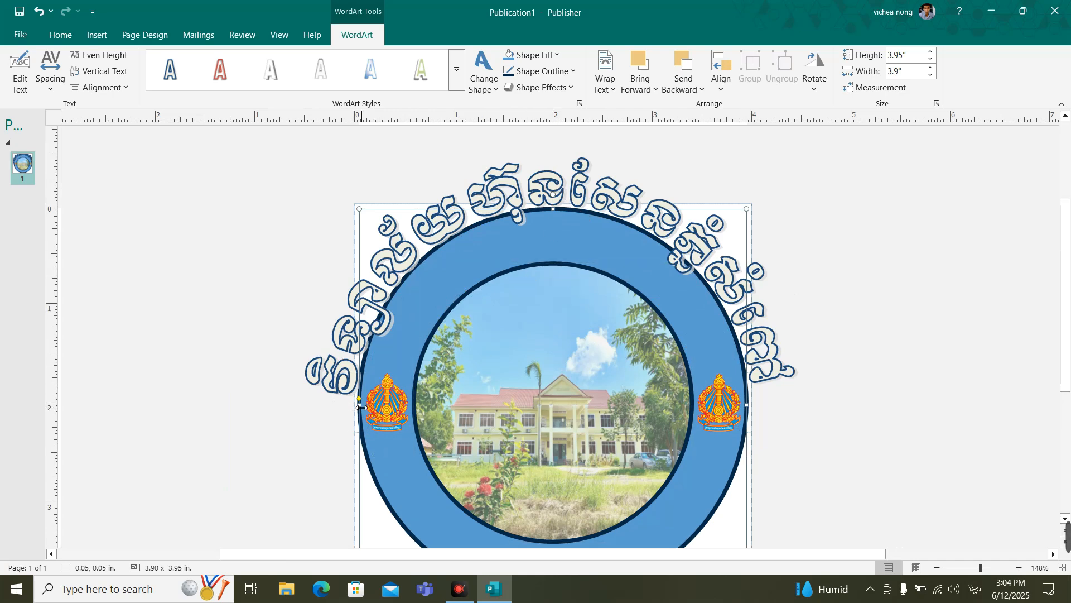
drag(359, 405, 385, 405)
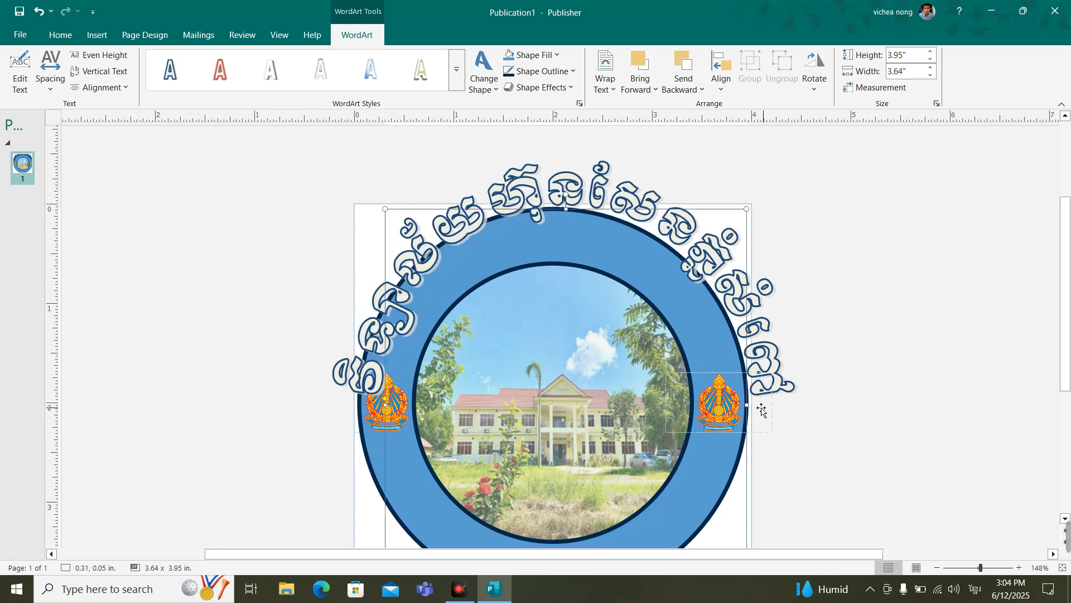
drag(727, 404, 721, 404)
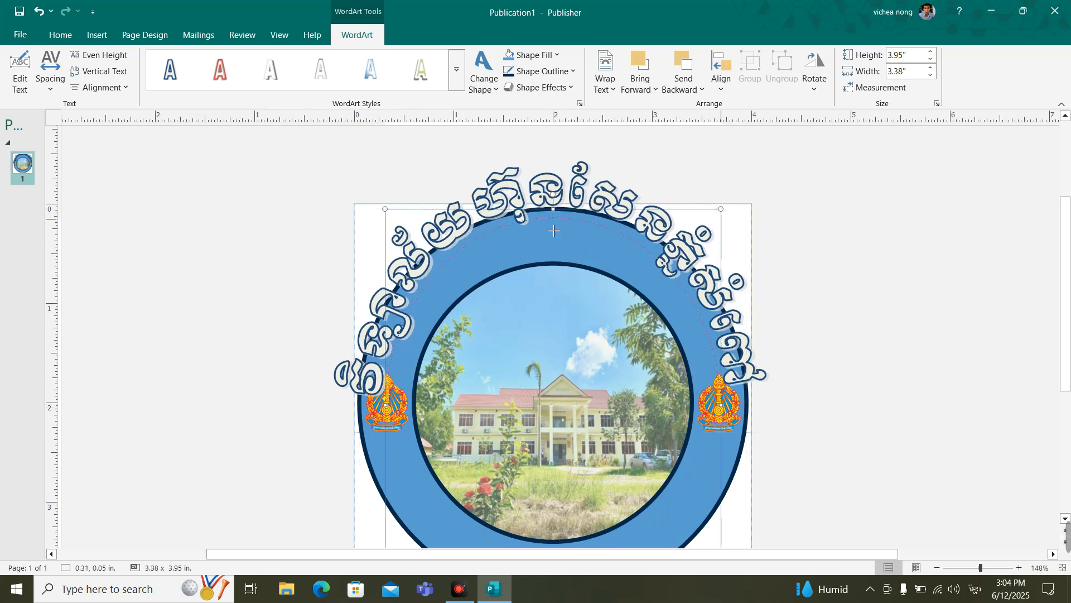
drag(547, 249, 550, 255)
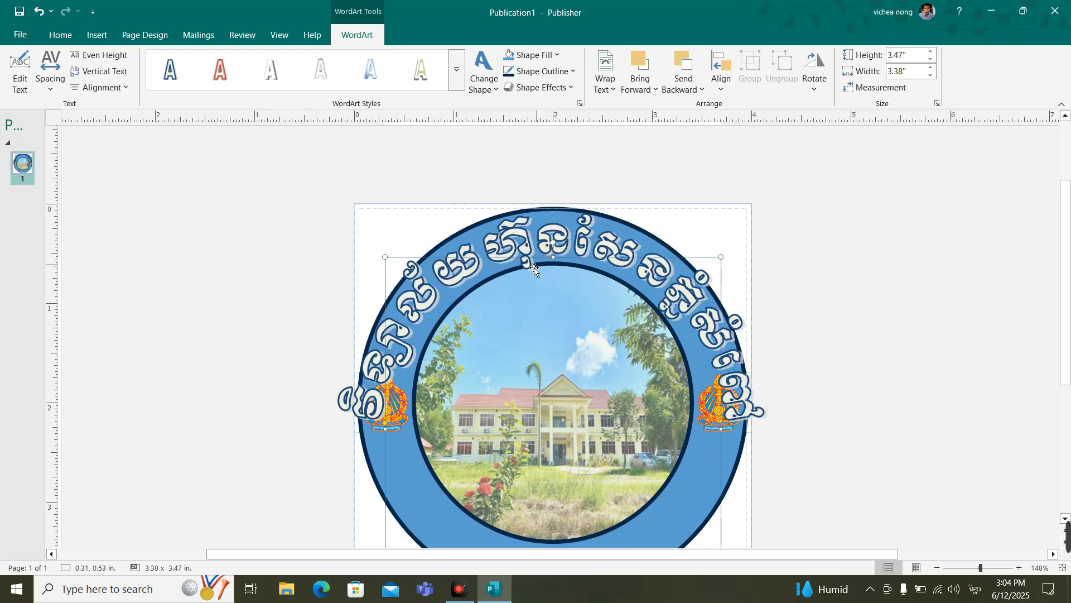
drag(400, 428, 413, 416)
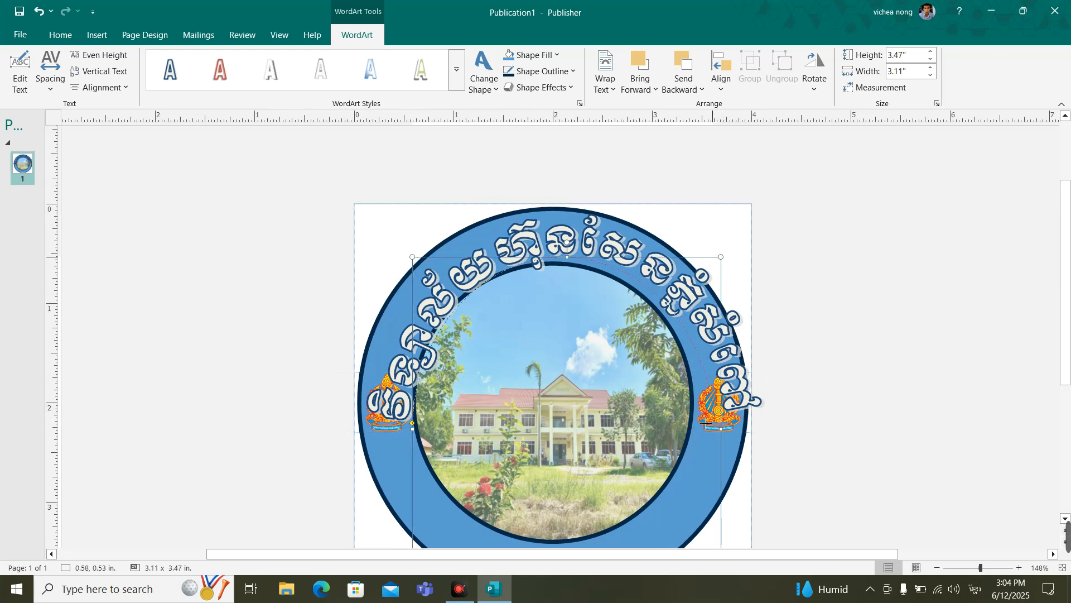
drag(691, 416, 693, 416)
Step: Shorten the arched text's frame from below to about 2.15 in high so the lettering ends above both emblems
scroll(751, 407, down, 3)
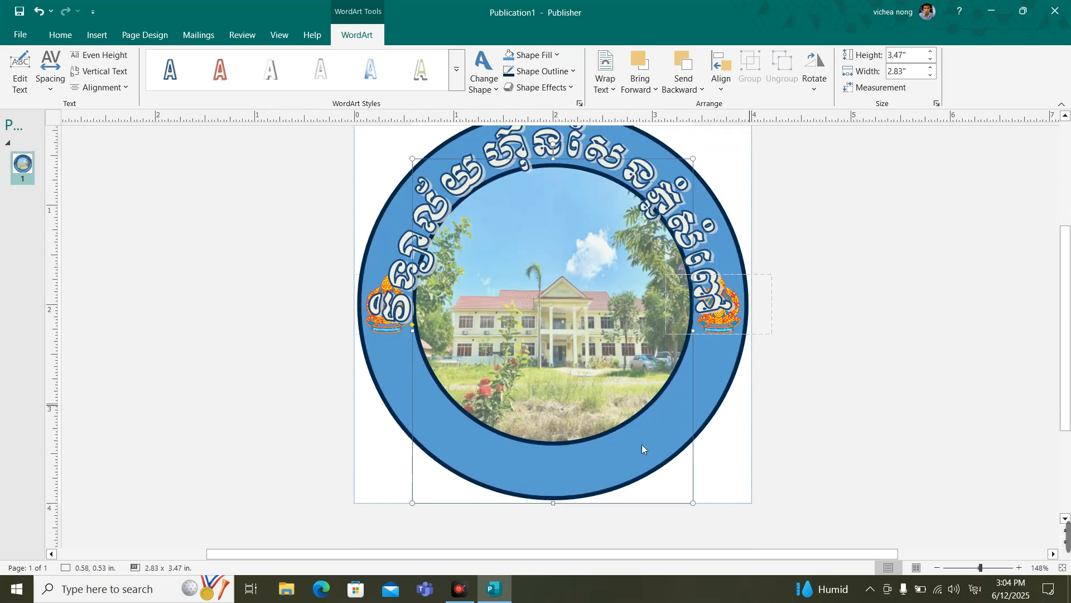
drag(550, 499, 539, 338)
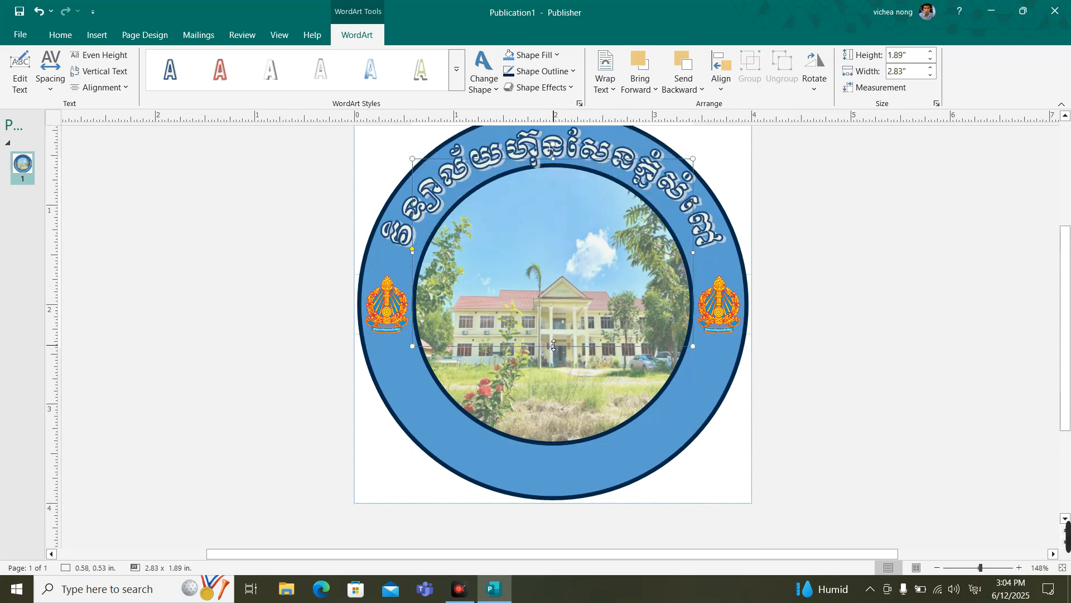
drag(548, 355, 552, 377)
scroll(680, 307, up, 3)
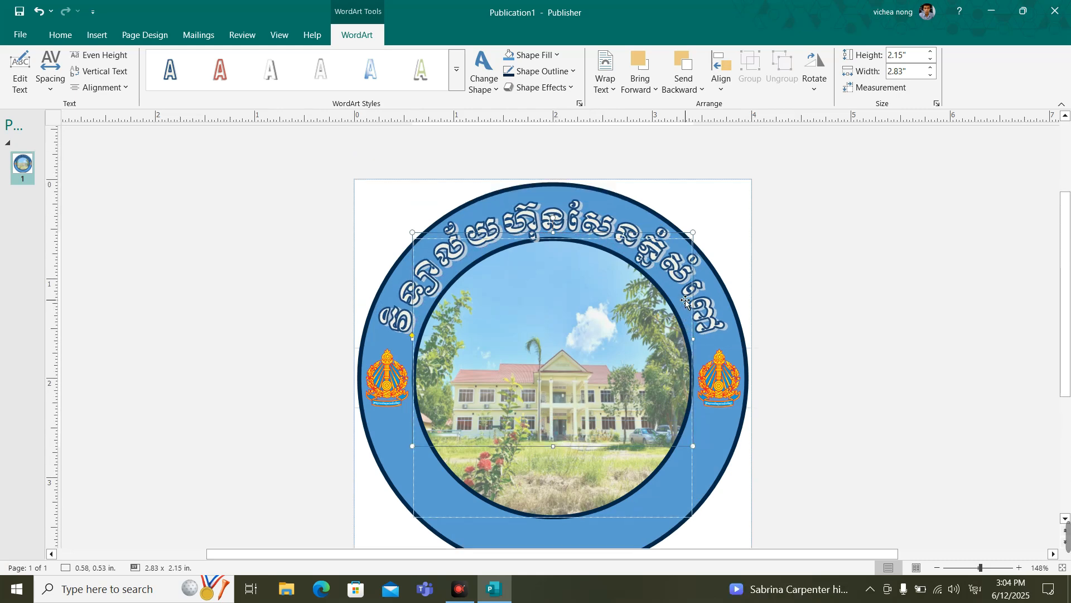
Step: Nudge the arched text slightly upward within the ring and set its character spacing to Loose
drag(567, 219, 567, 212)
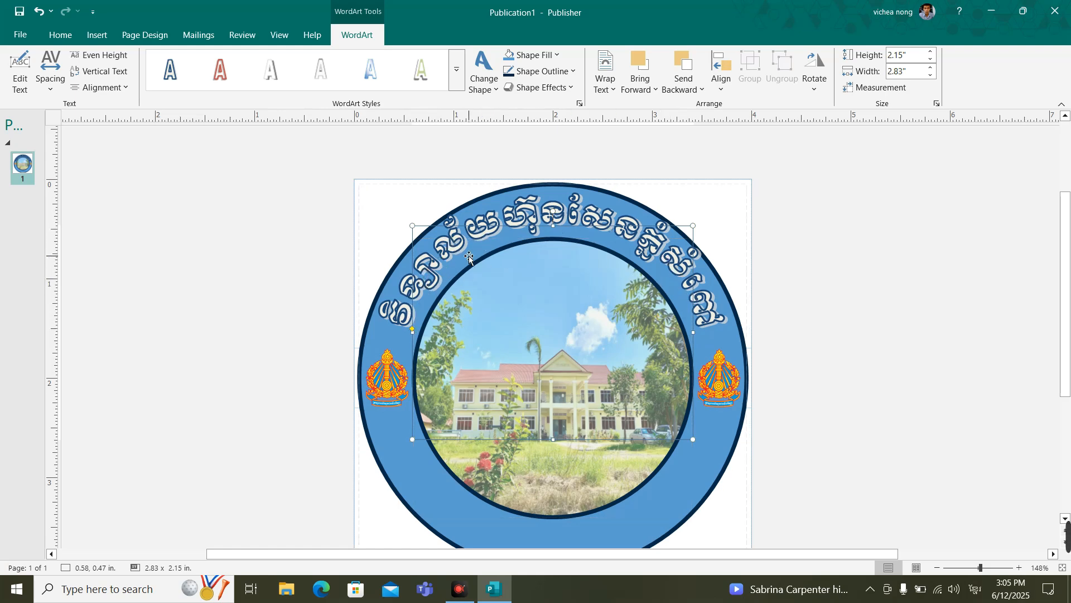
click(47, 87)
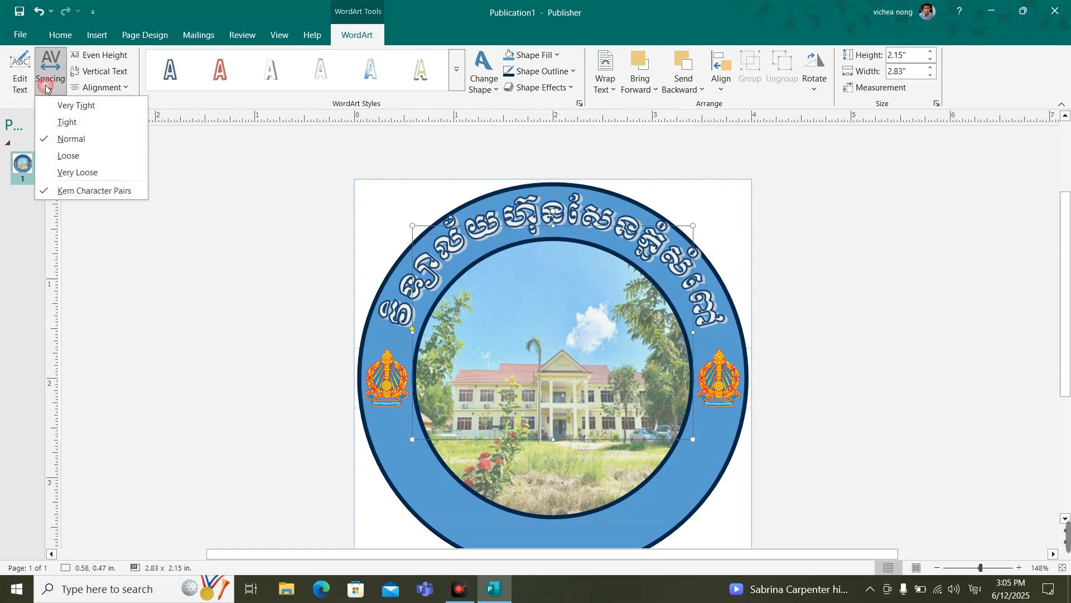
click(65, 157)
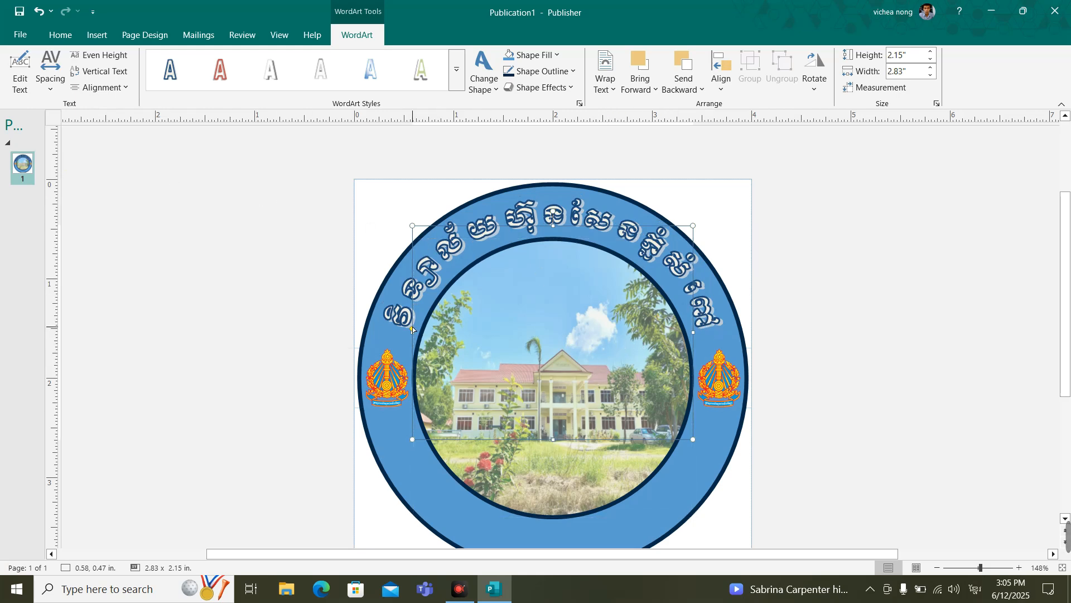
Step: Enlarge the arched Khmer text's frame to about 2.98 in wide and 2.52 in high, extending the arc's ends down toward both emblems
drag(414, 324, 414, 322)
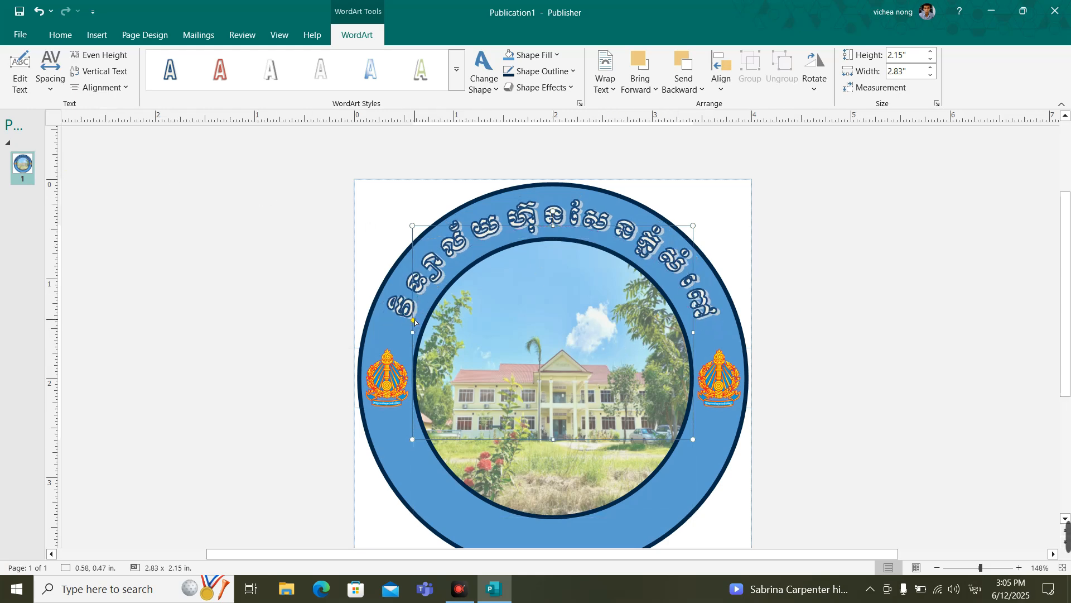
scroll(552, 335, down, 1)
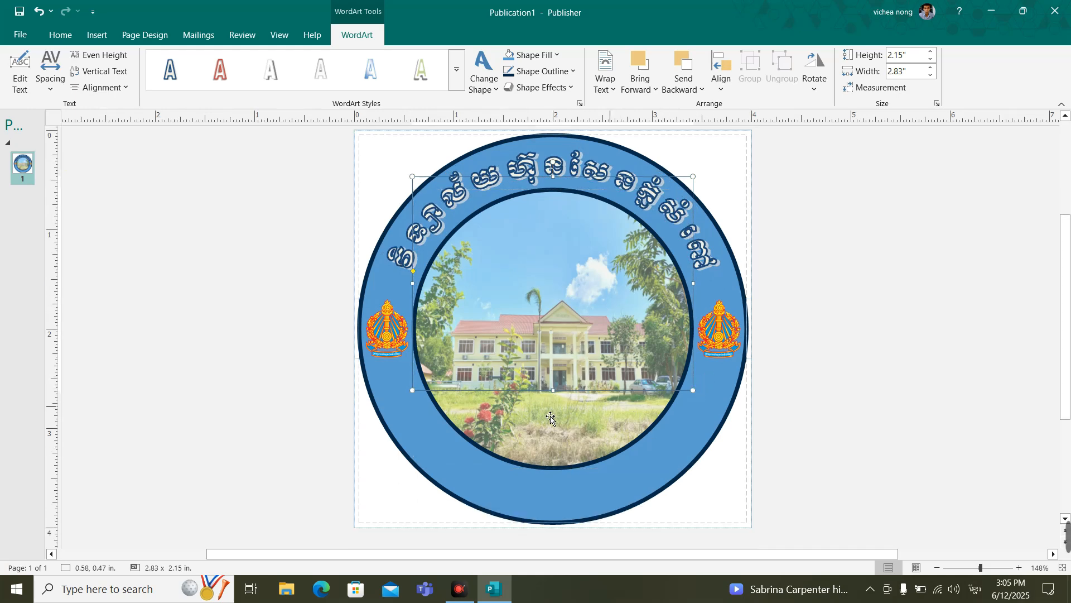
drag(551, 390, 552, 427)
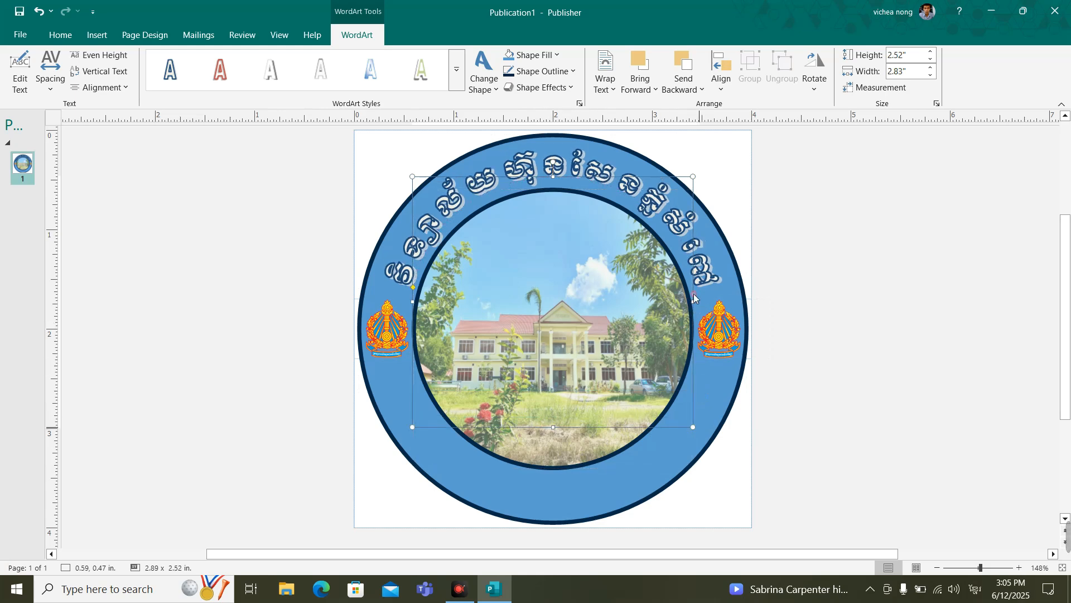
drag(693, 300, 699, 301)
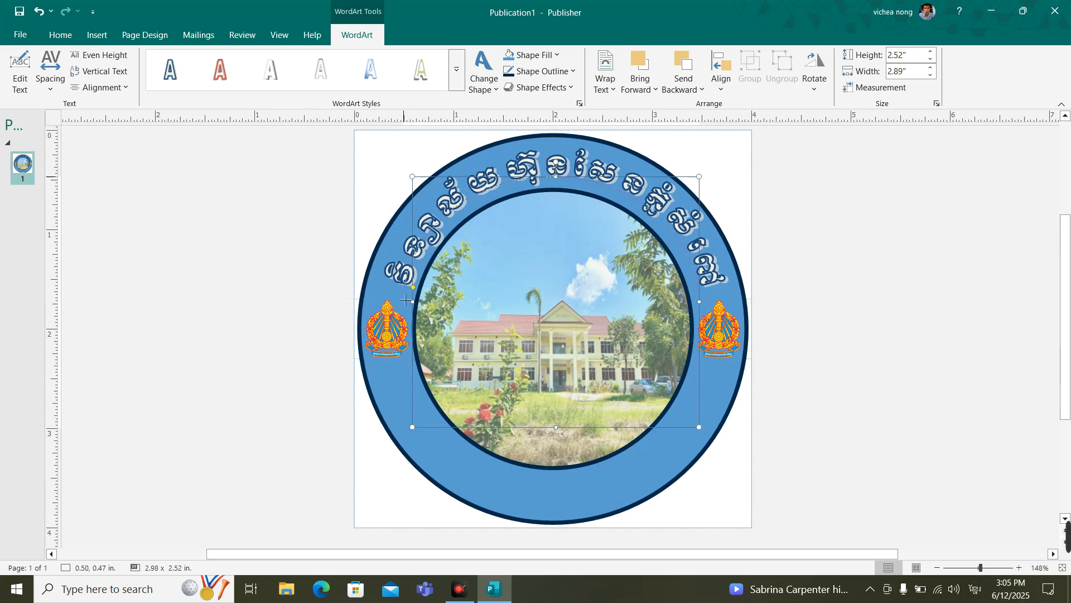
drag(413, 301, 402, 301)
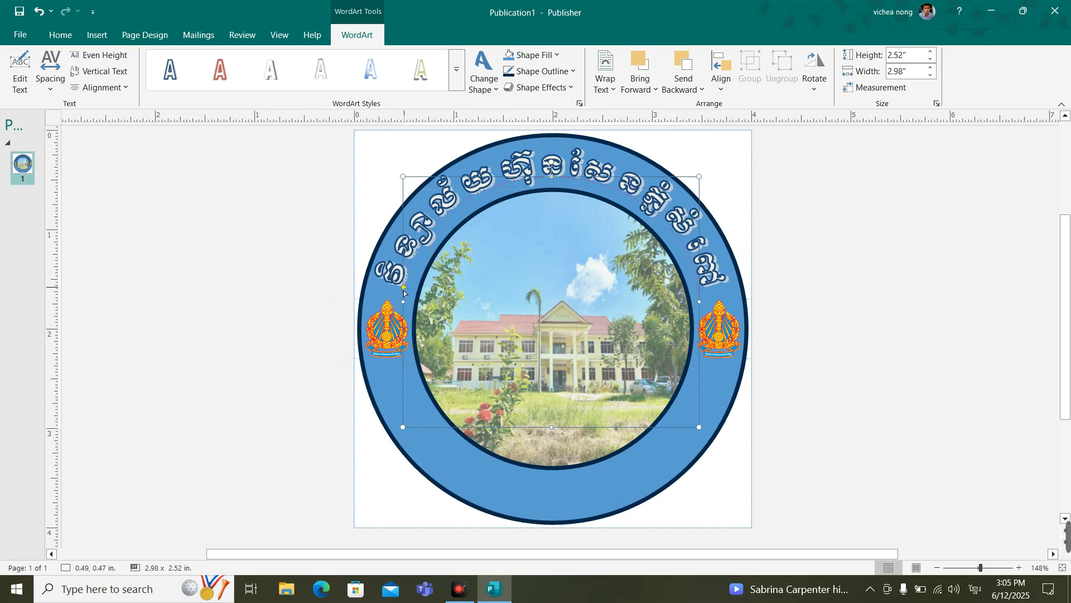
drag(404, 291, 404, 295)
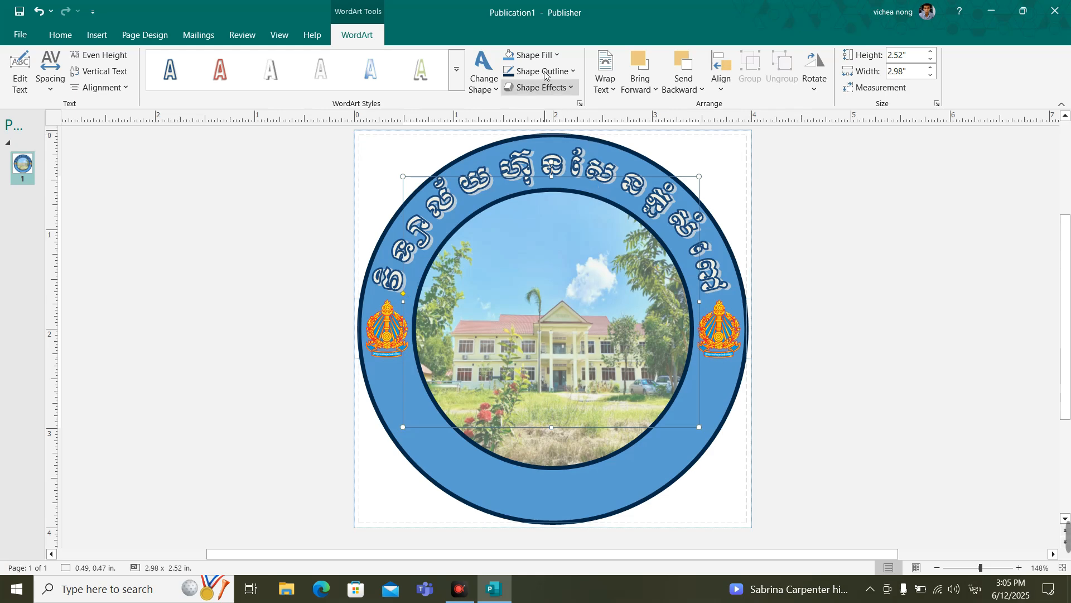
Step: Set both the fill and the outline of the arched Khmer text to white
click(553, 55)
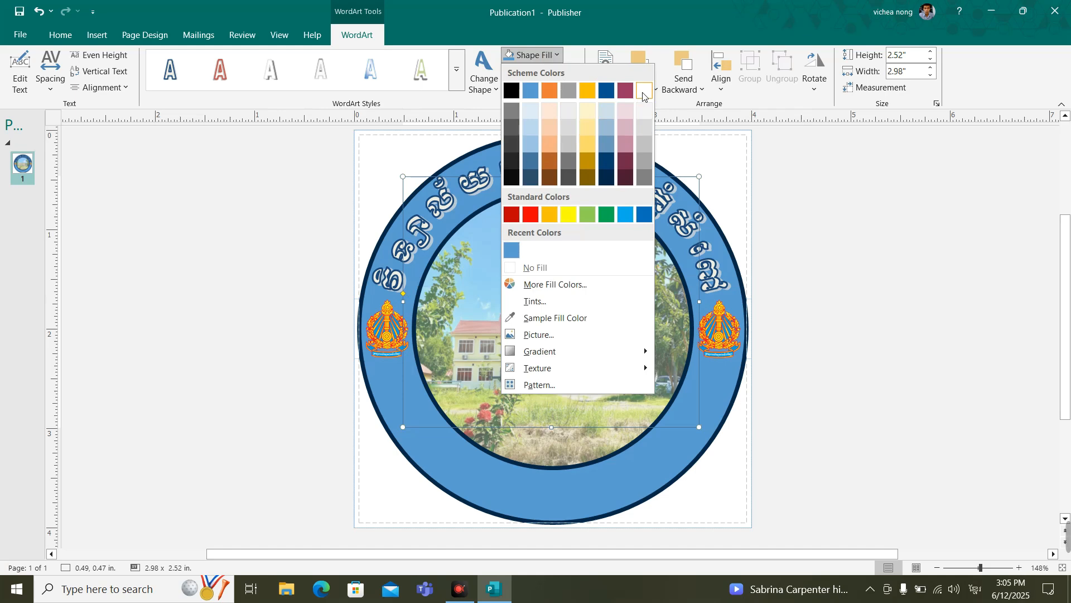
click(642, 94)
click(558, 71)
click(644, 108)
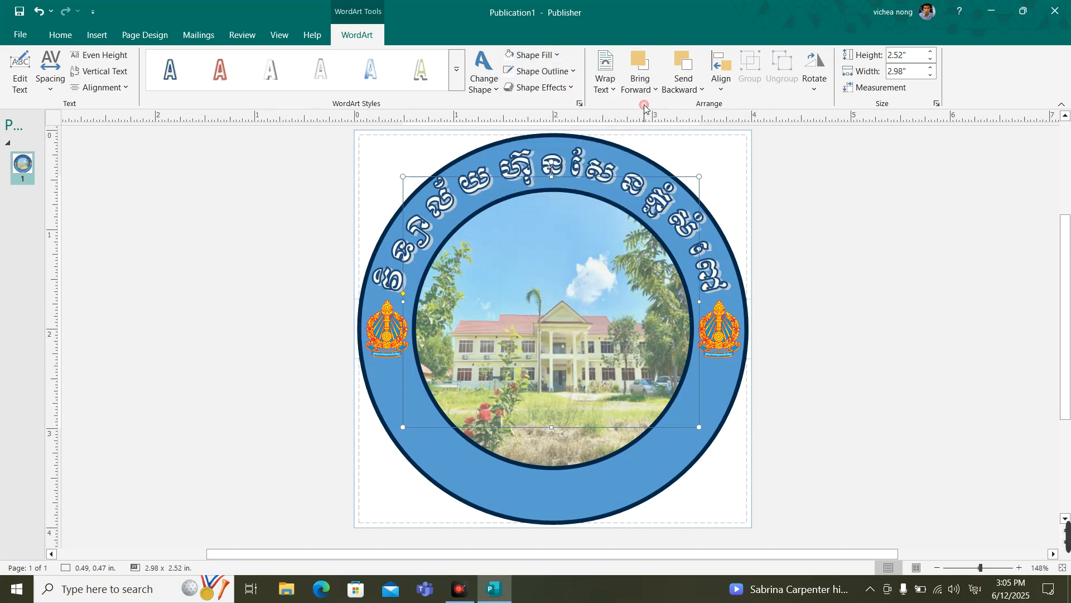
Step: Give the arched Khmer text an outer shadow offset toward its lower left
click(573, 90)
mouse_move(569, 111)
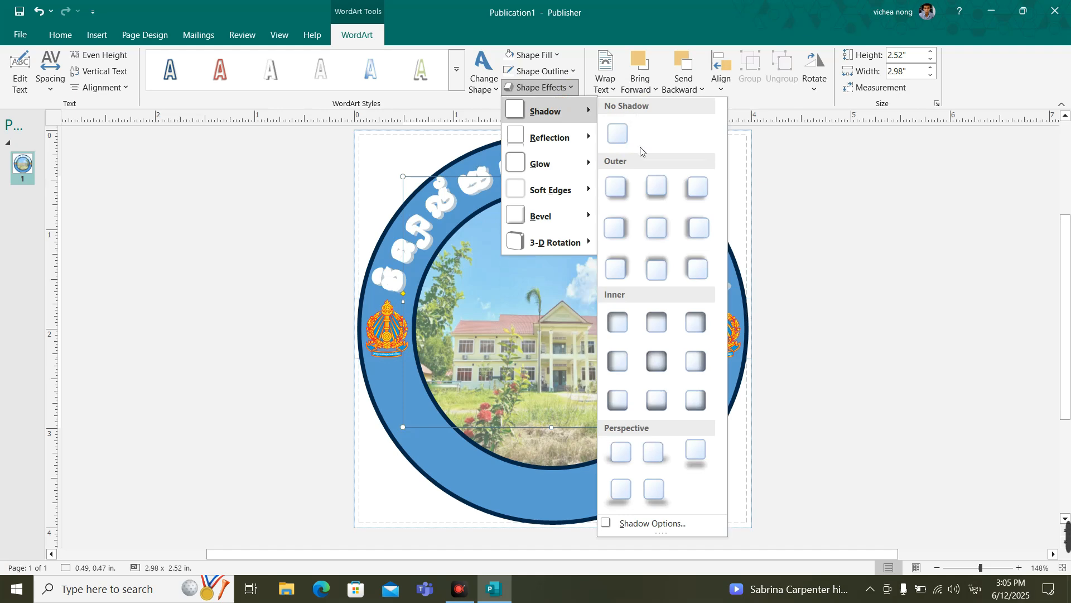
click(663, 189)
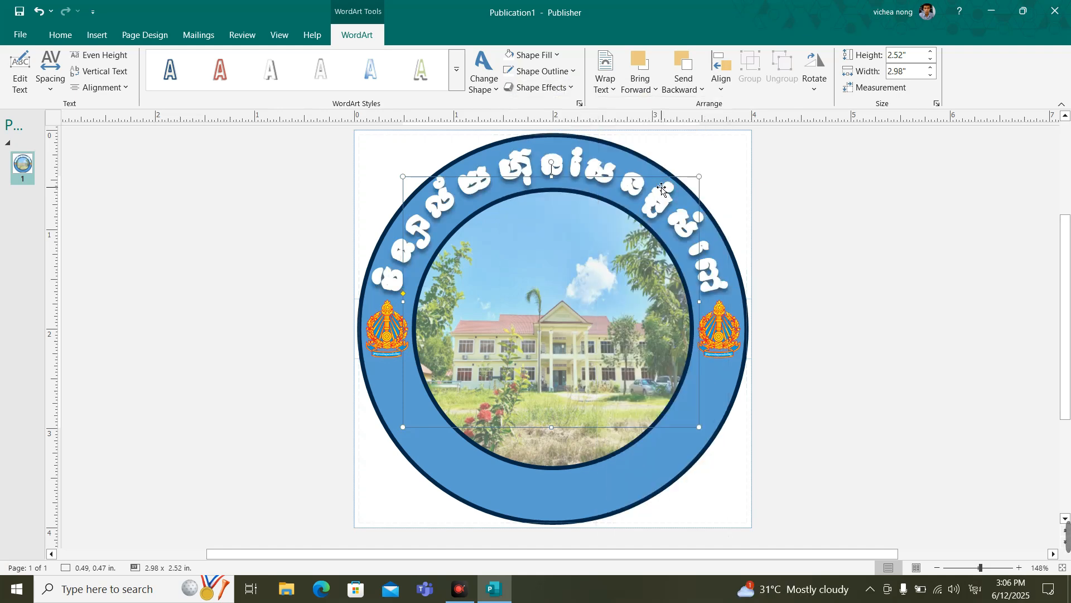
click(573, 90)
mouse_move(558, 111)
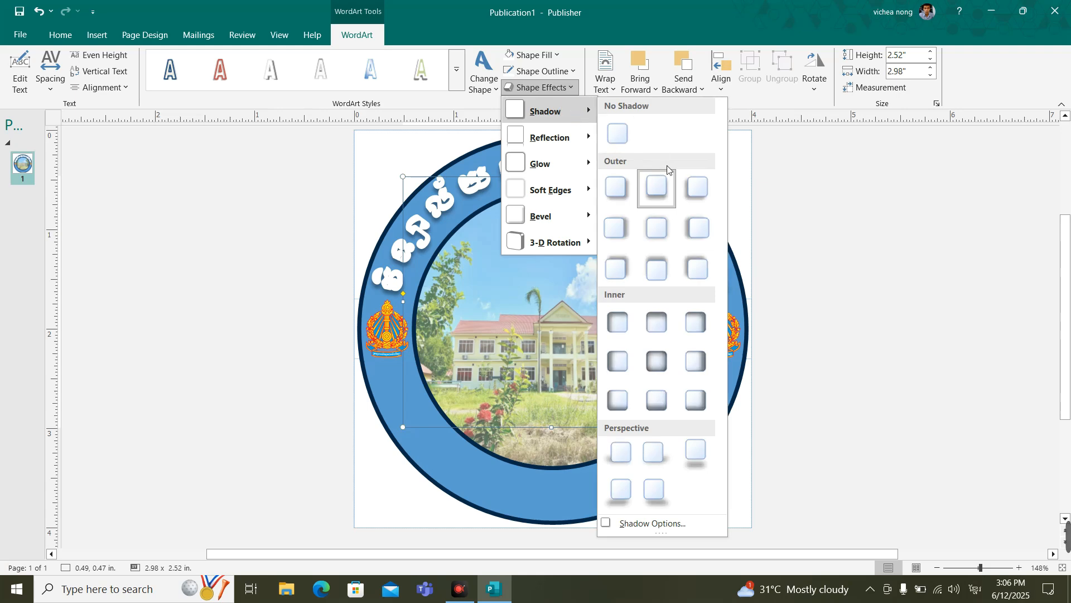
click(687, 181)
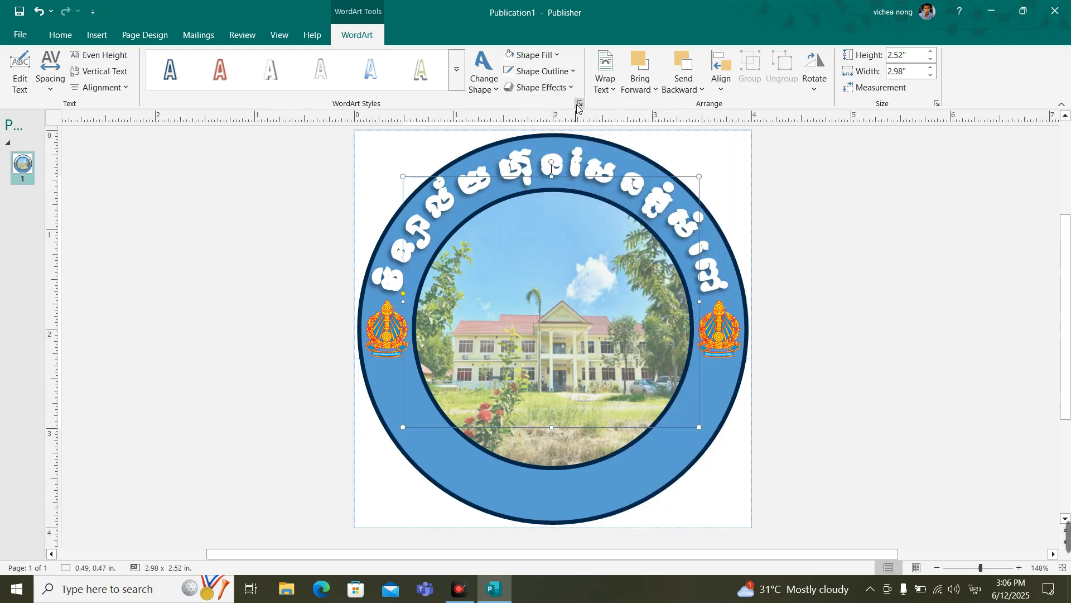
Step: Set the outline of the arched Khmer text to the dark blue scheme color and deselect it
click(566, 77)
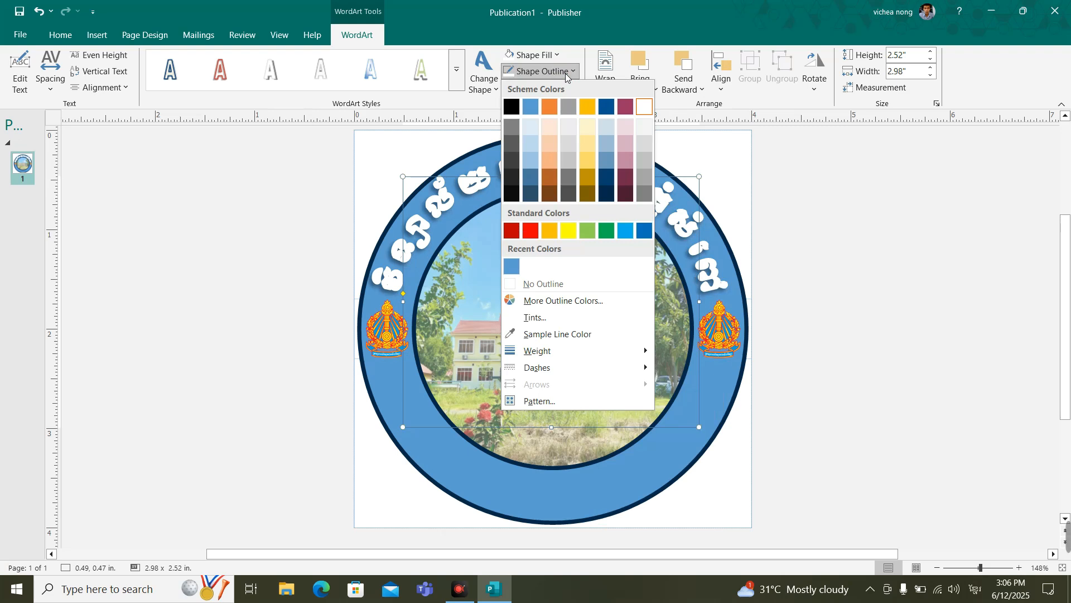
click(606, 107)
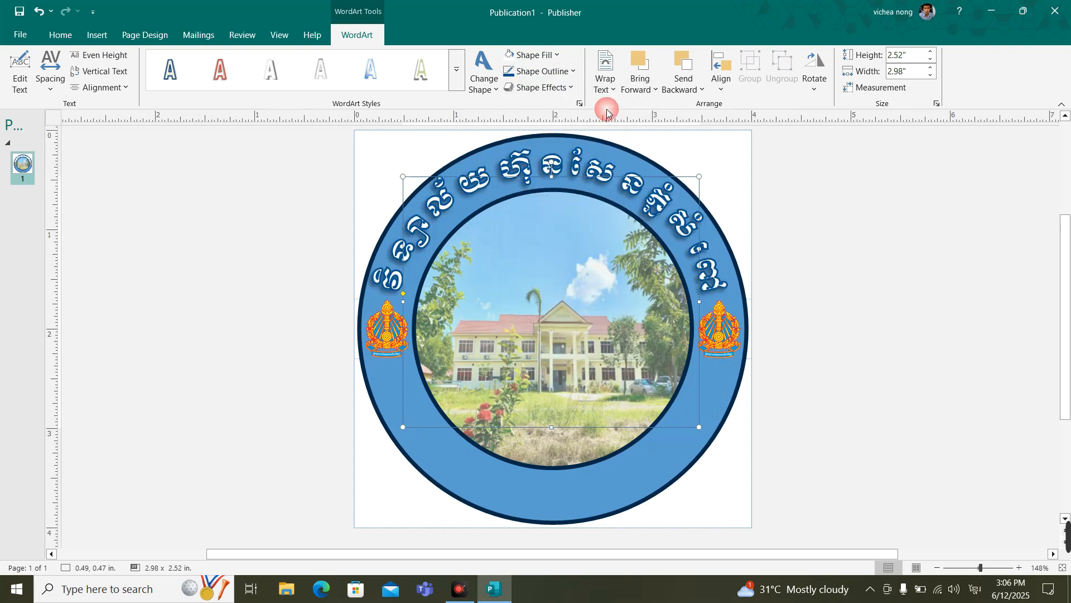
click(827, 244)
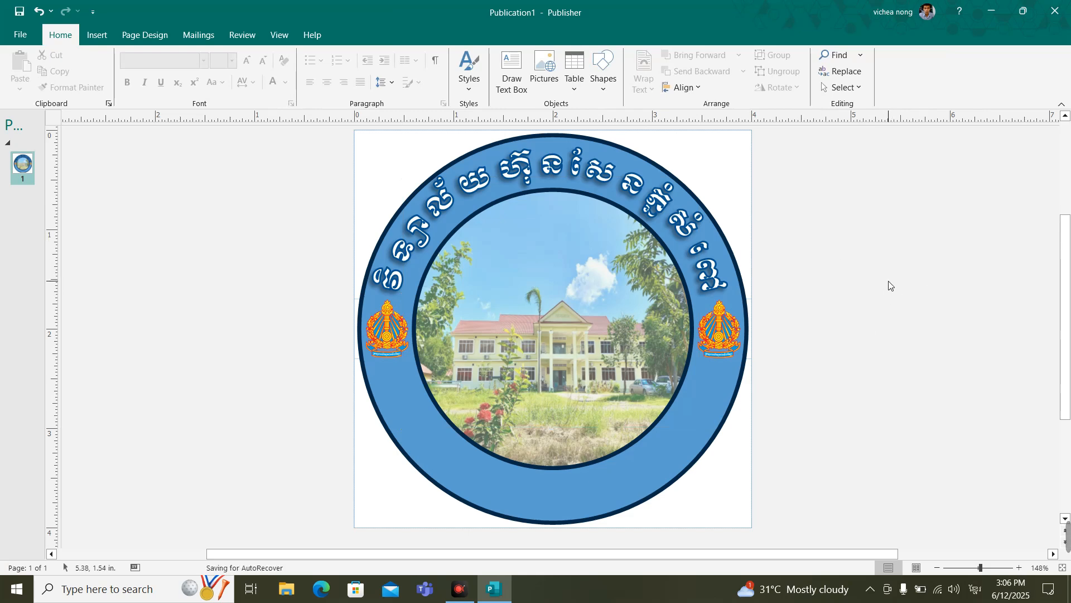
Step: Duplicate the arched Khmer text straight below the original and bend the copy along the downward arch path
click(585, 174)
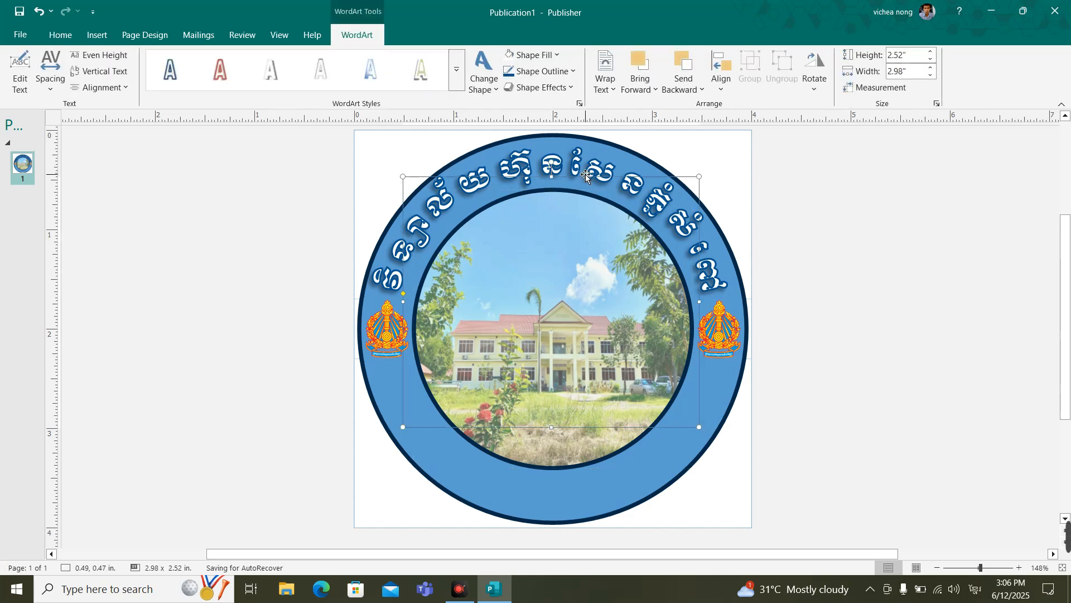
drag(585, 174, 585, 339)
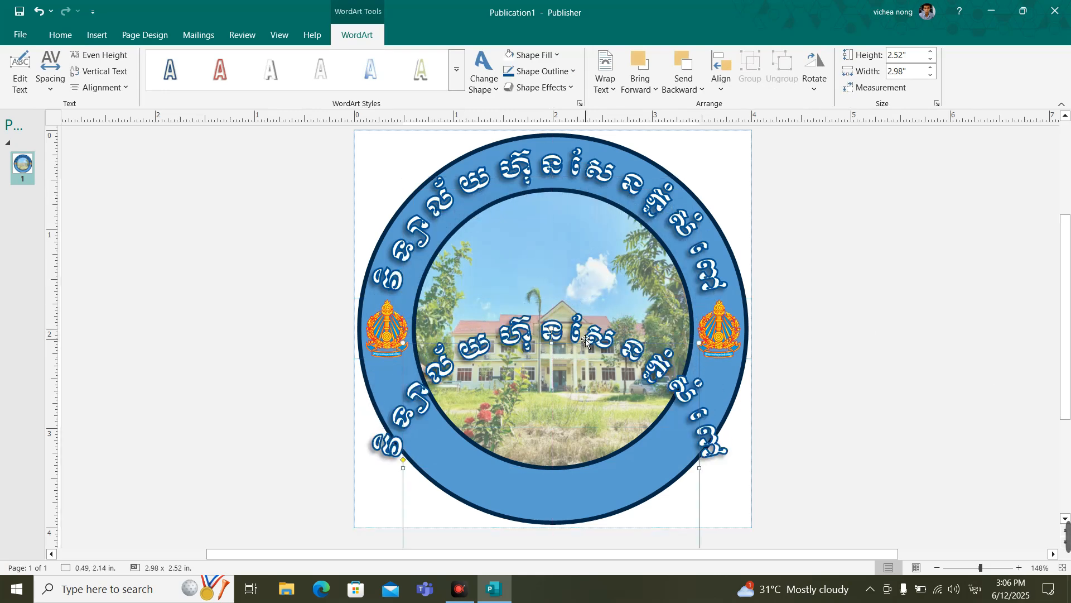
click(486, 88)
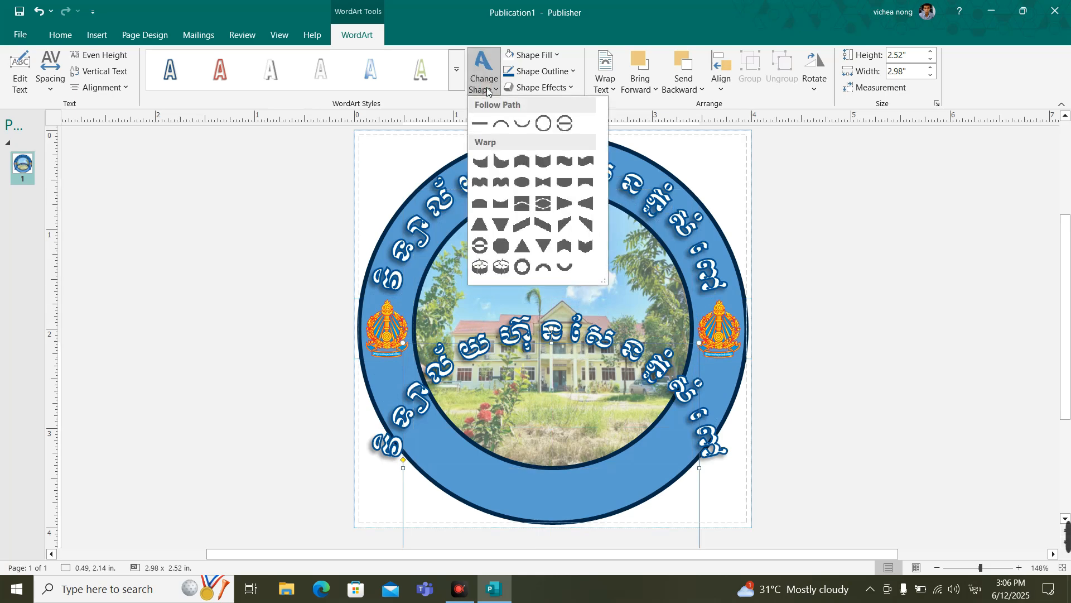
click(528, 131)
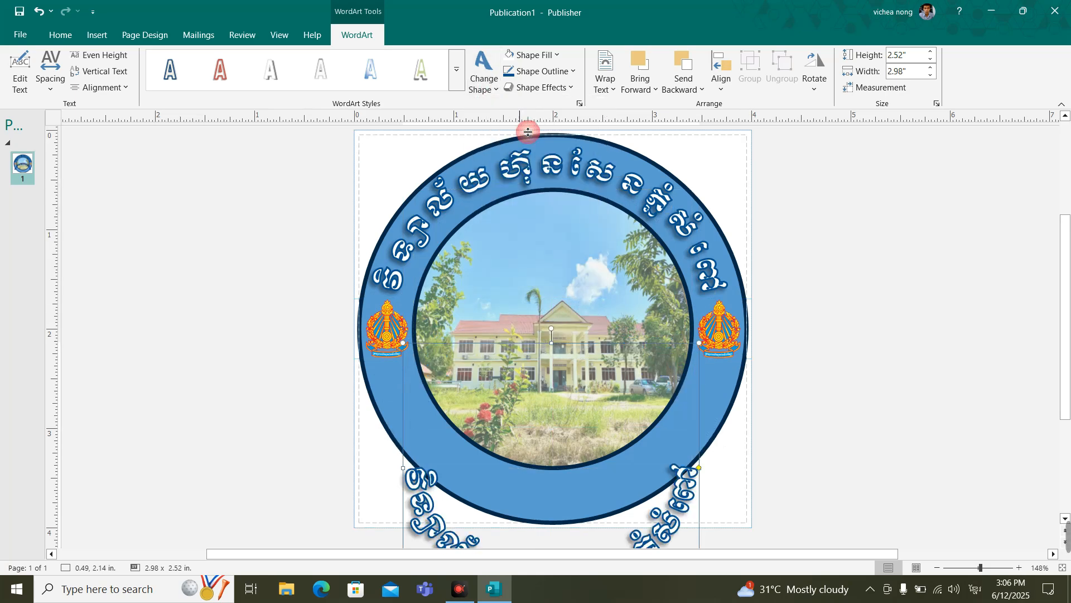
scroll(498, 313, down, 1)
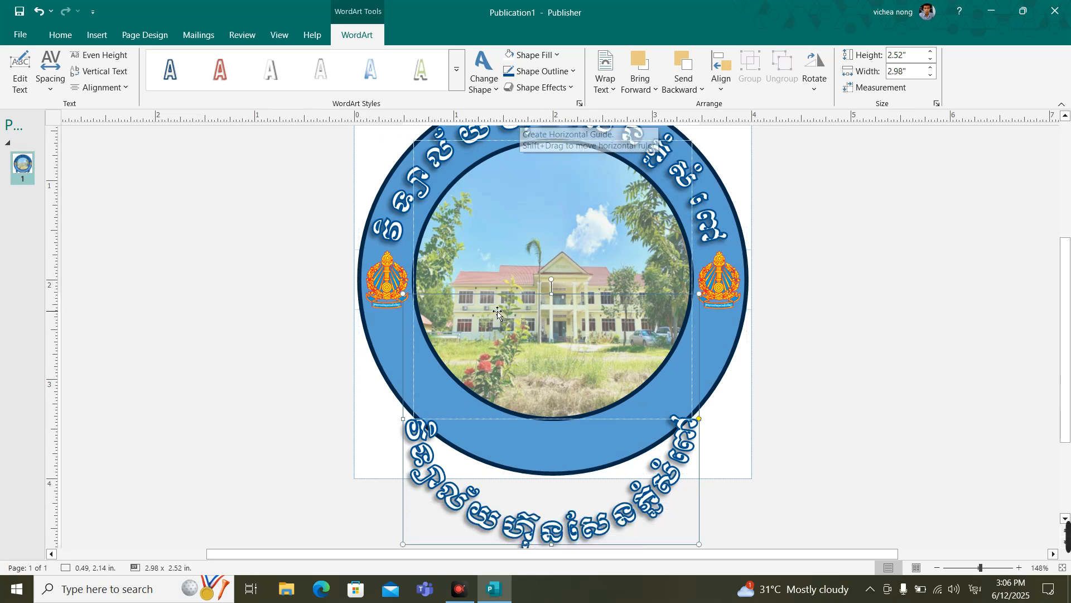
Step: Replace the copied WordArt's wording with "Hun Sen Phnom Sampov High School"
click(20, 71)
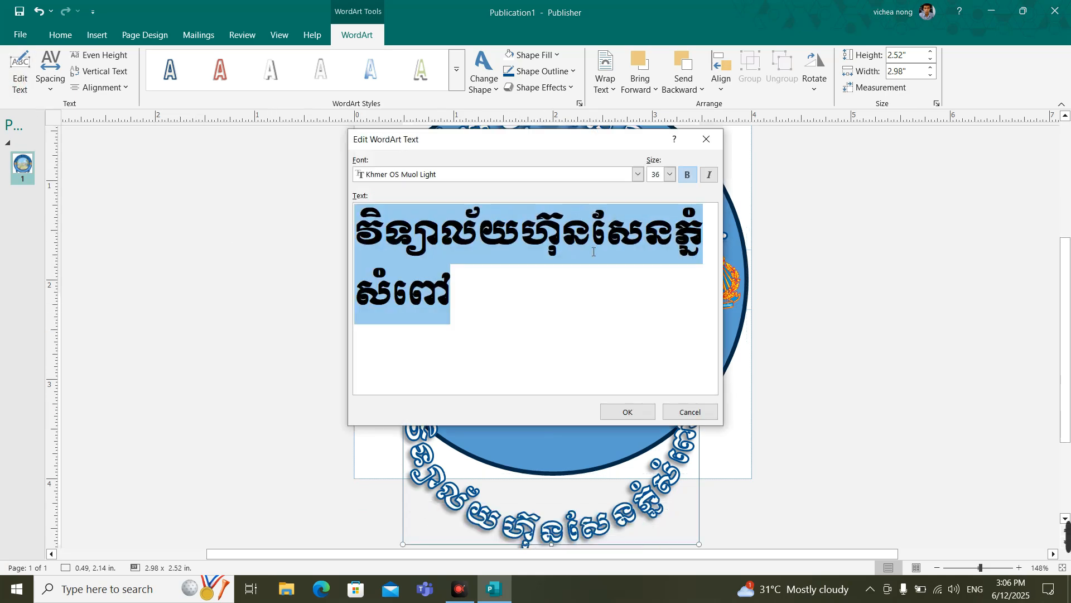
text(Hun S)
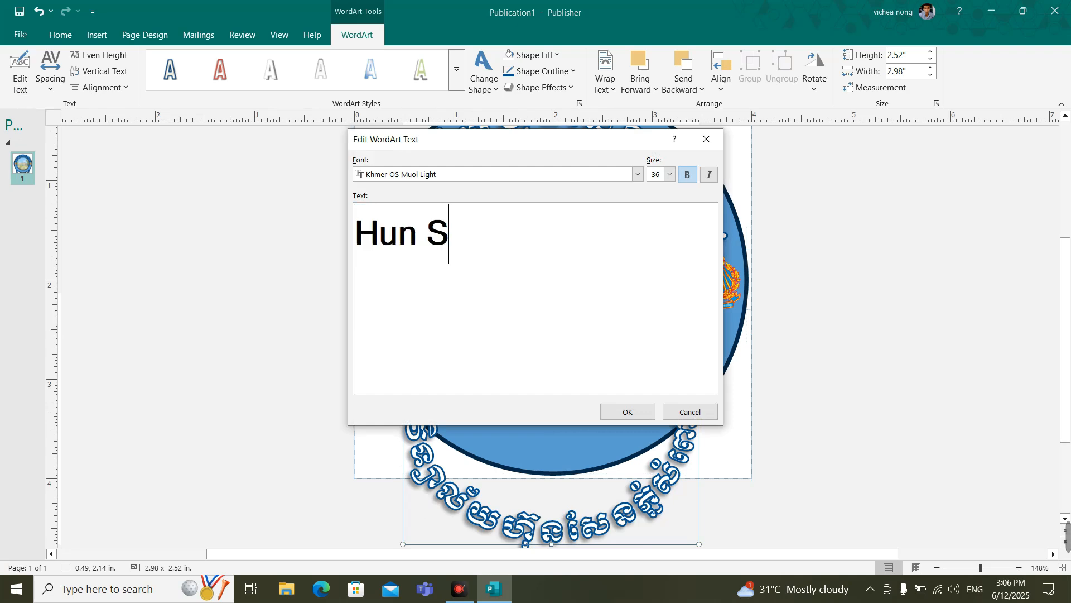
text(en Phnom )
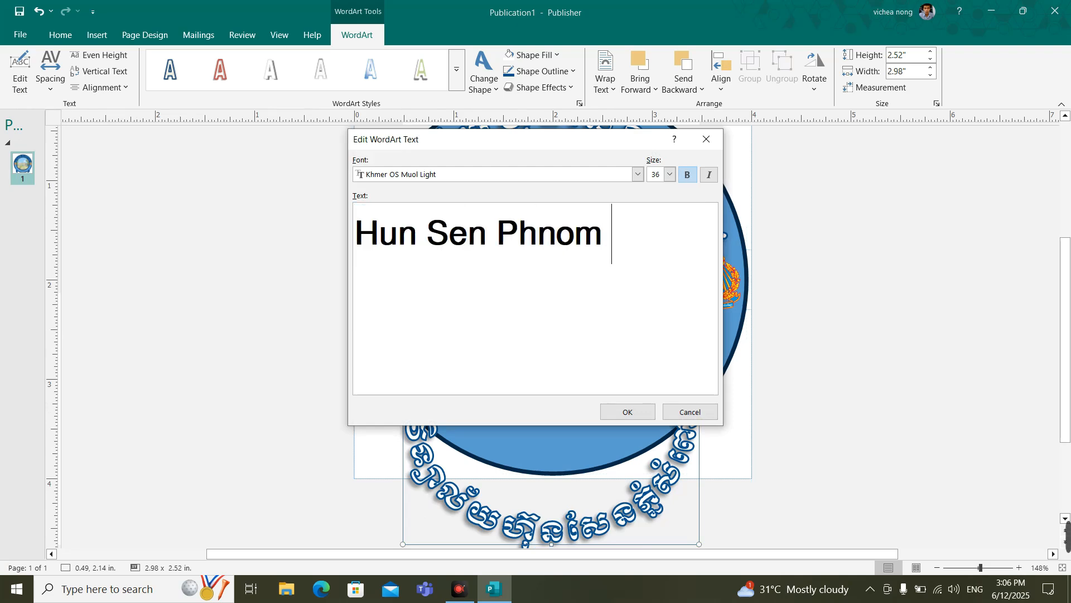
text(Sampov H)
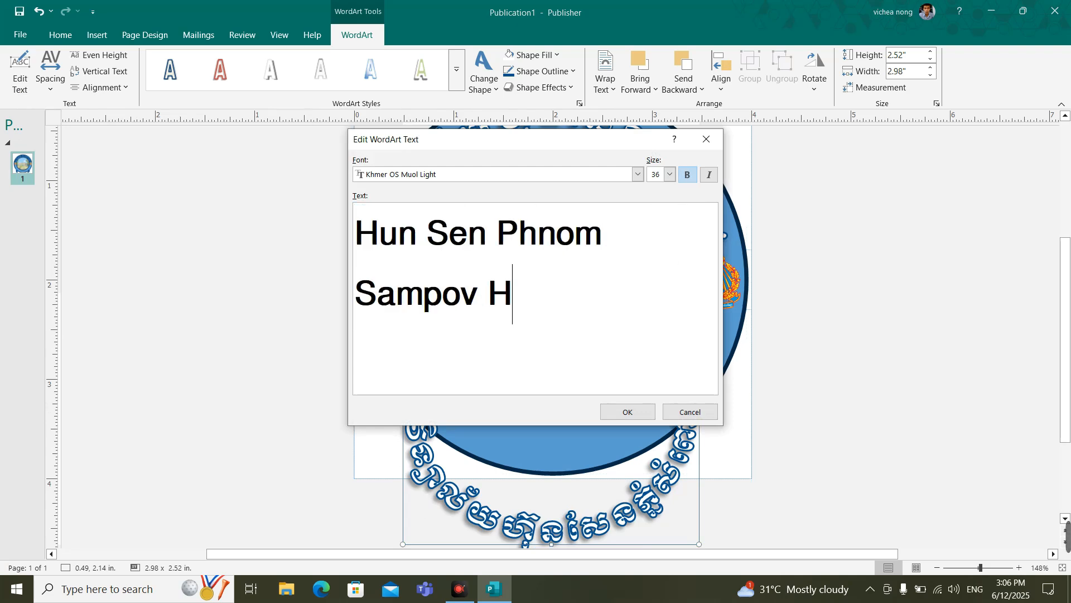
text(igh School)
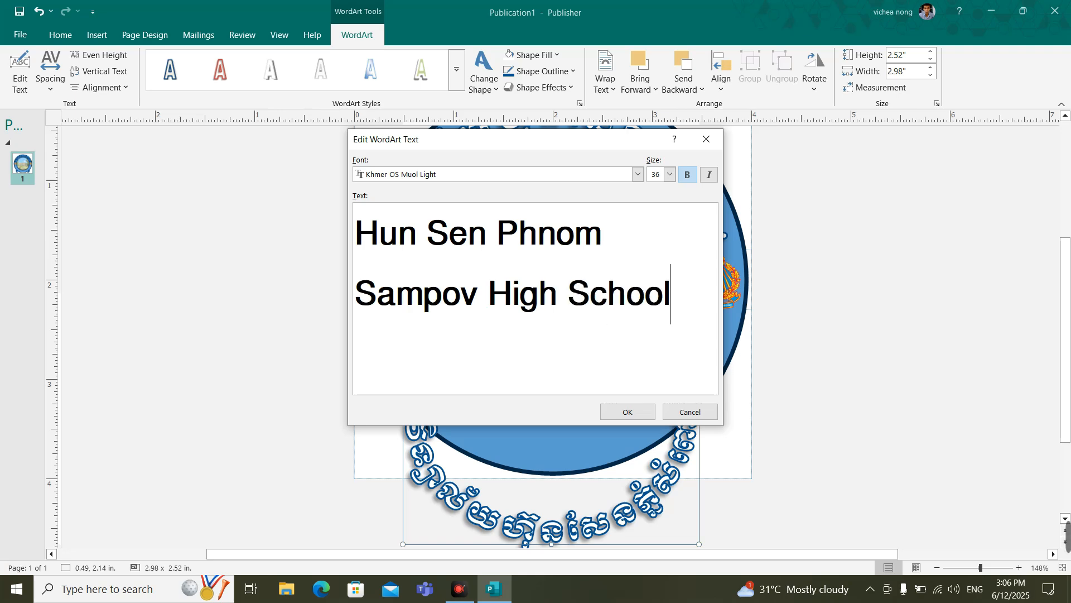
click(627, 411)
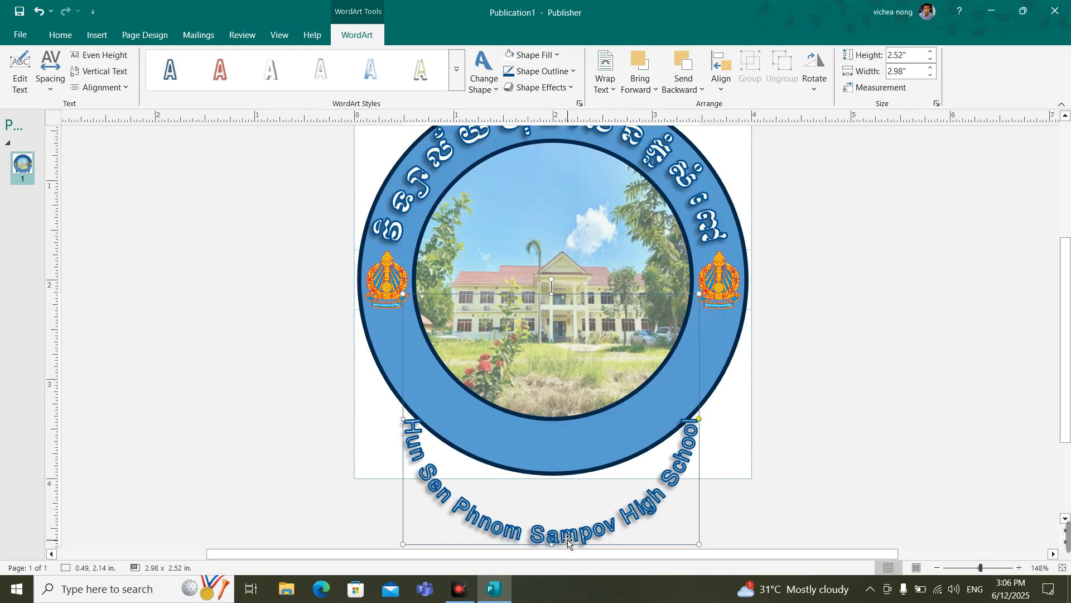
Step: Move the English text into the ring's lower half, size its frame to about 3.41 x 2.63 in, and shorten its arc below the emblems
drag(566, 535, 569, 444)
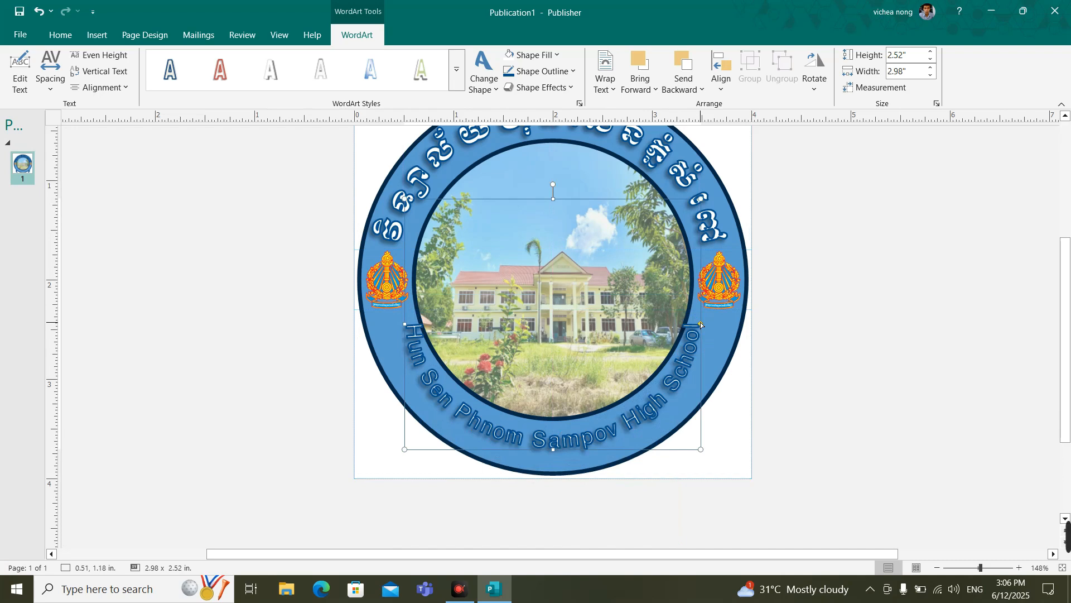
drag(701, 324, 722, 319)
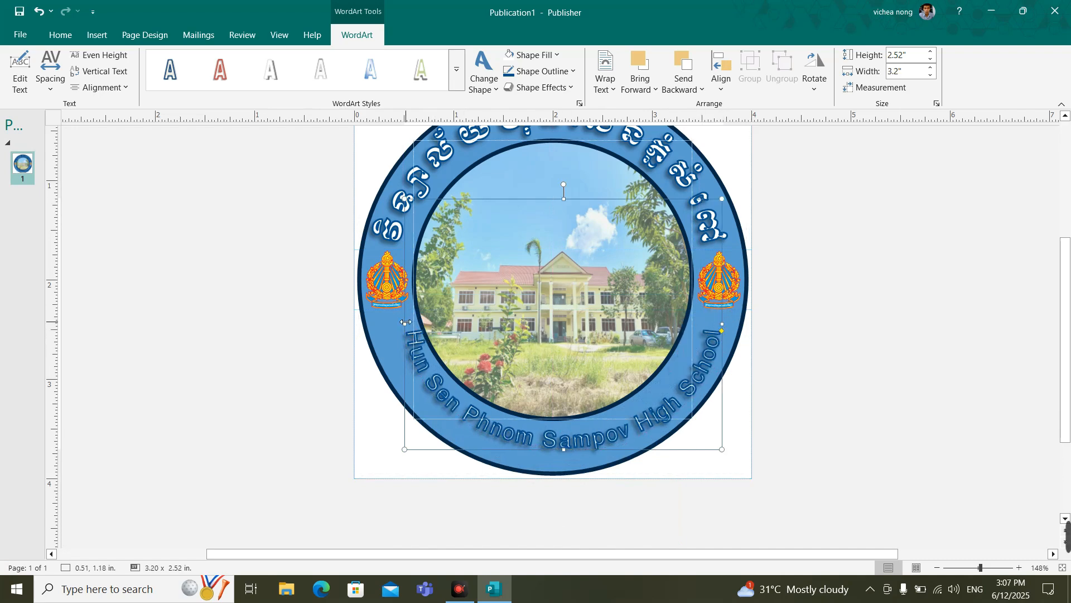
drag(403, 321, 383, 322)
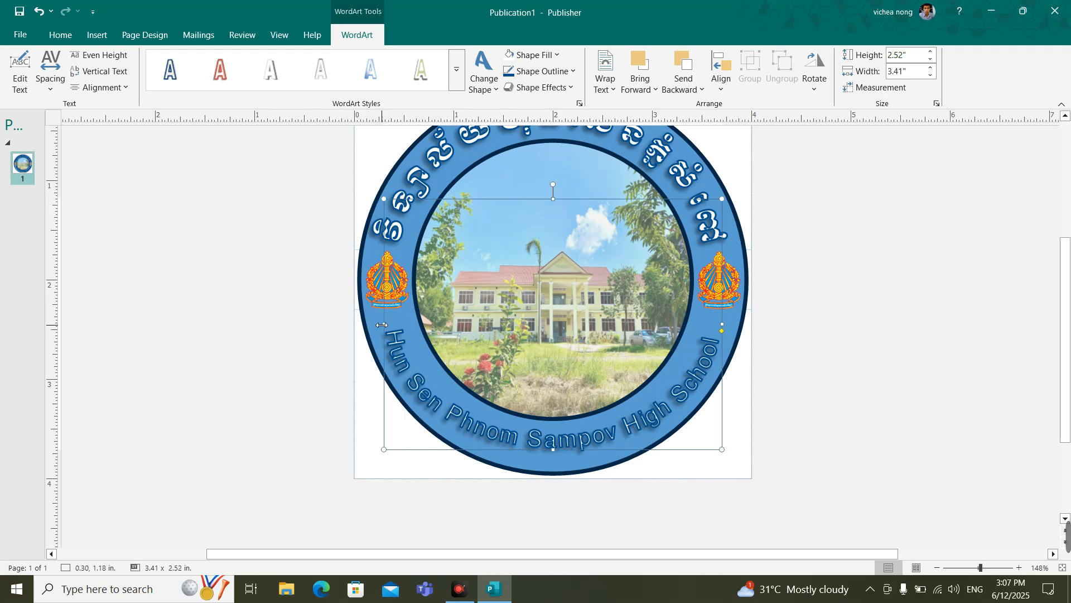
drag(553, 449, 553, 460)
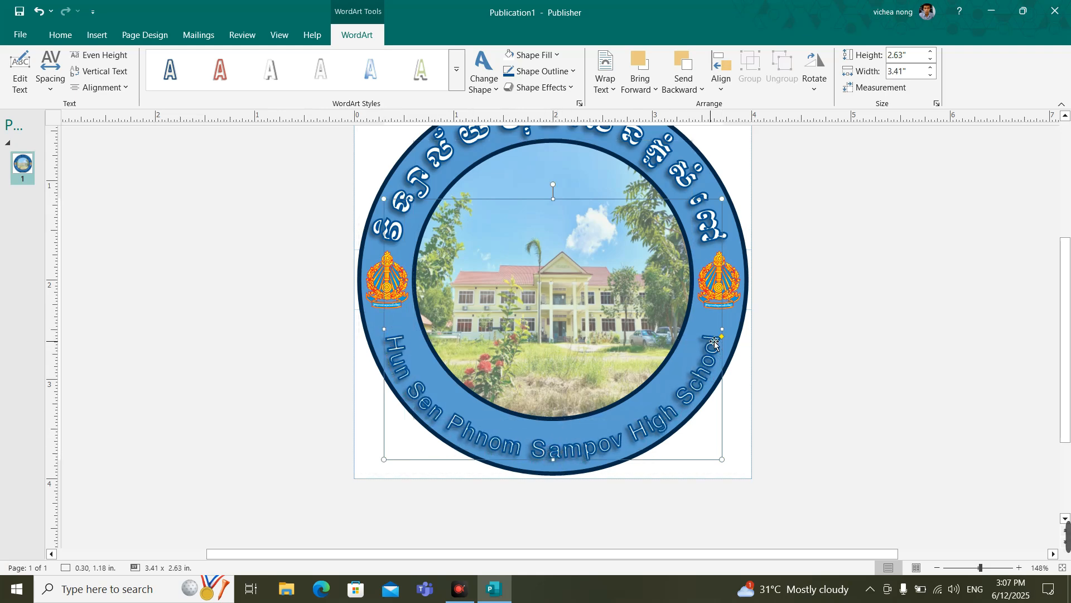
drag(724, 349, 724, 349)
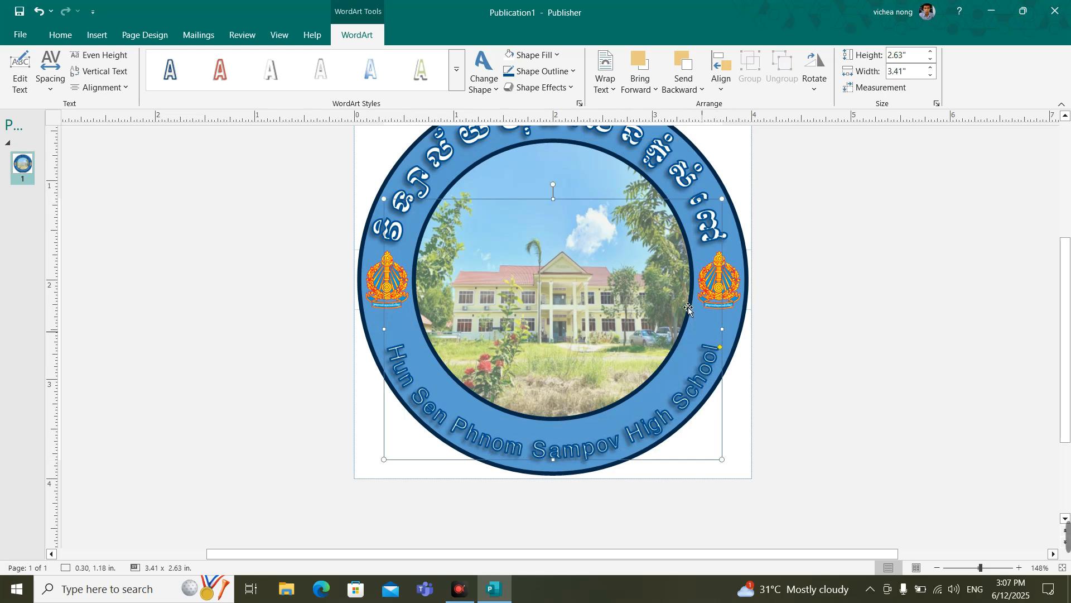
Step: Move the English arched text slightly upward within the ring and set its character spacing to Very Loose
click(596, 190)
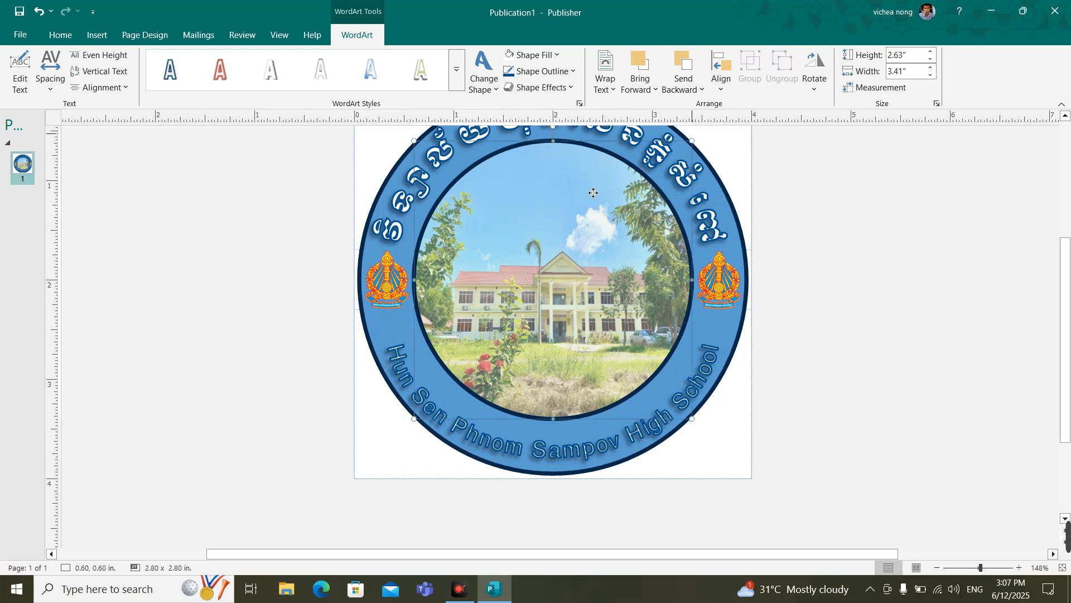
drag(596, 453, 592, 439)
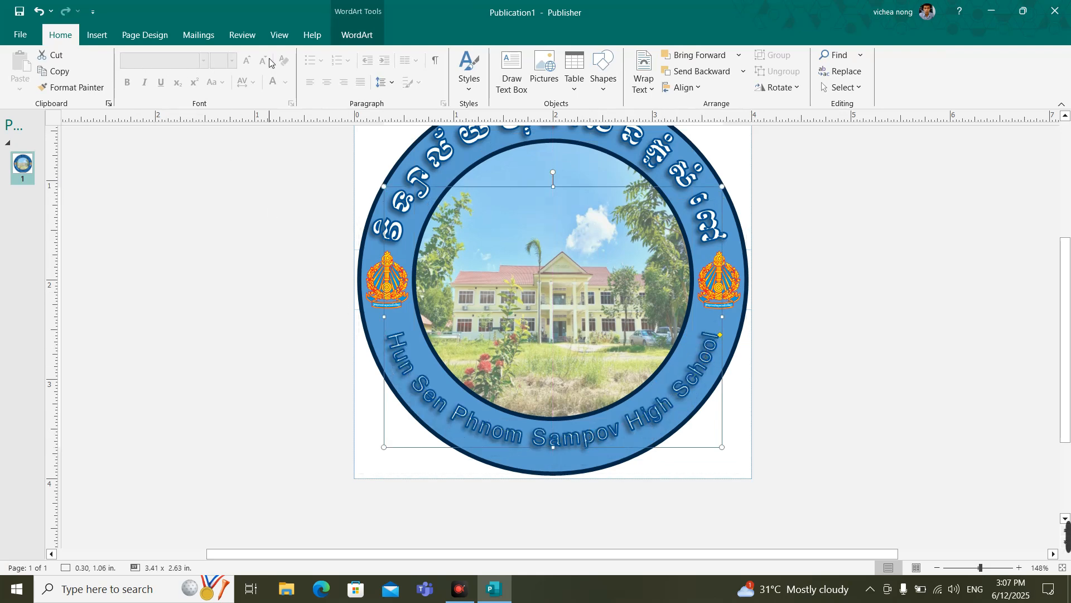
click(357, 35)
click(44, 87)
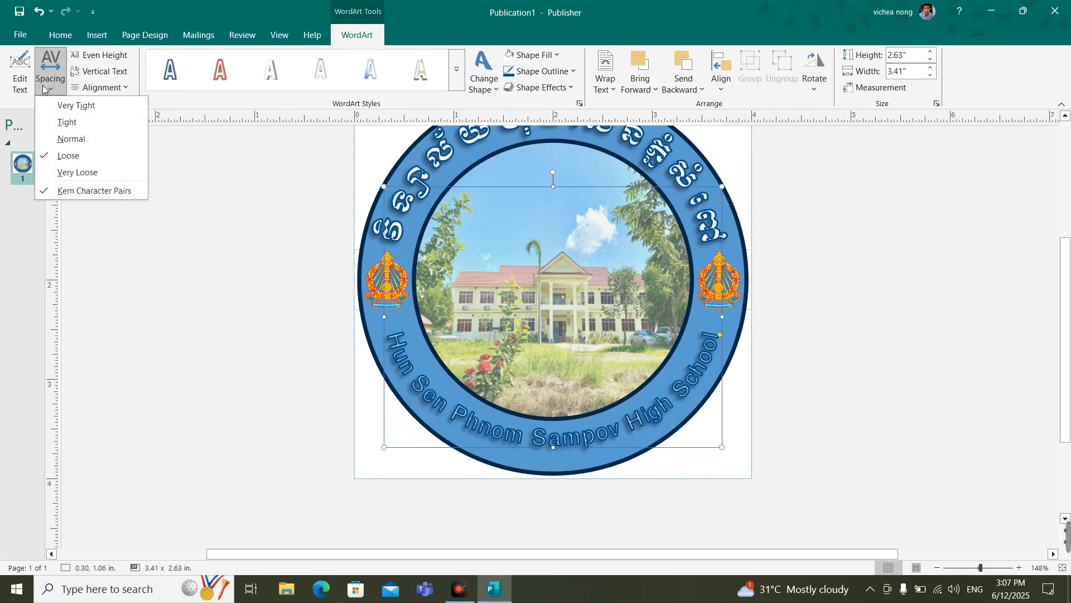
click(64, 173)
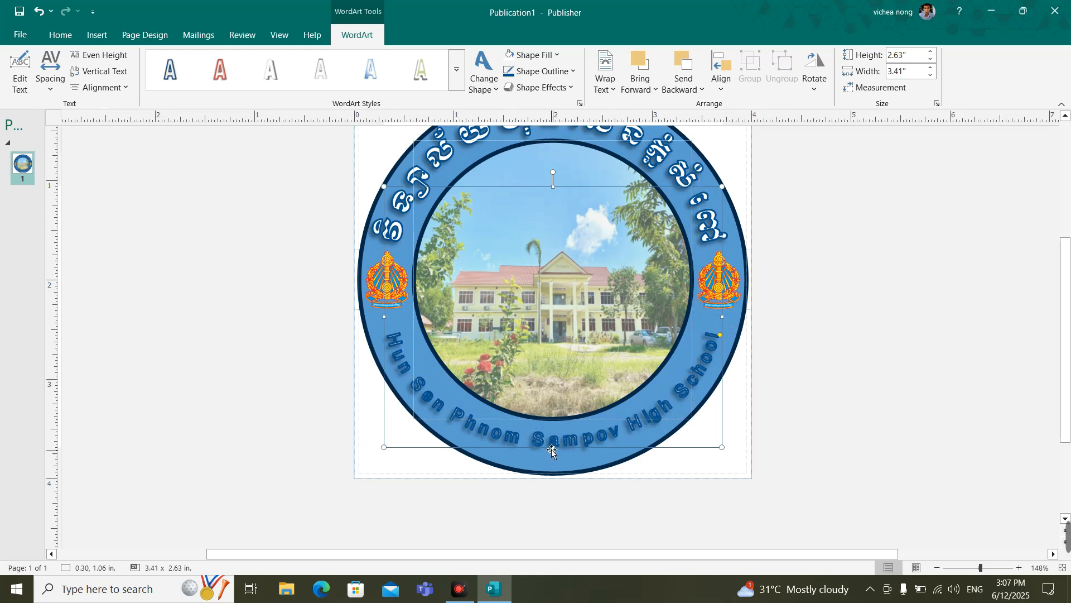
Step: Stretch the English arched text's frame to 2.69 in high and give it white fill, white outline and a bottom-offset outer shadow
drag(553, 449, 552, 454)
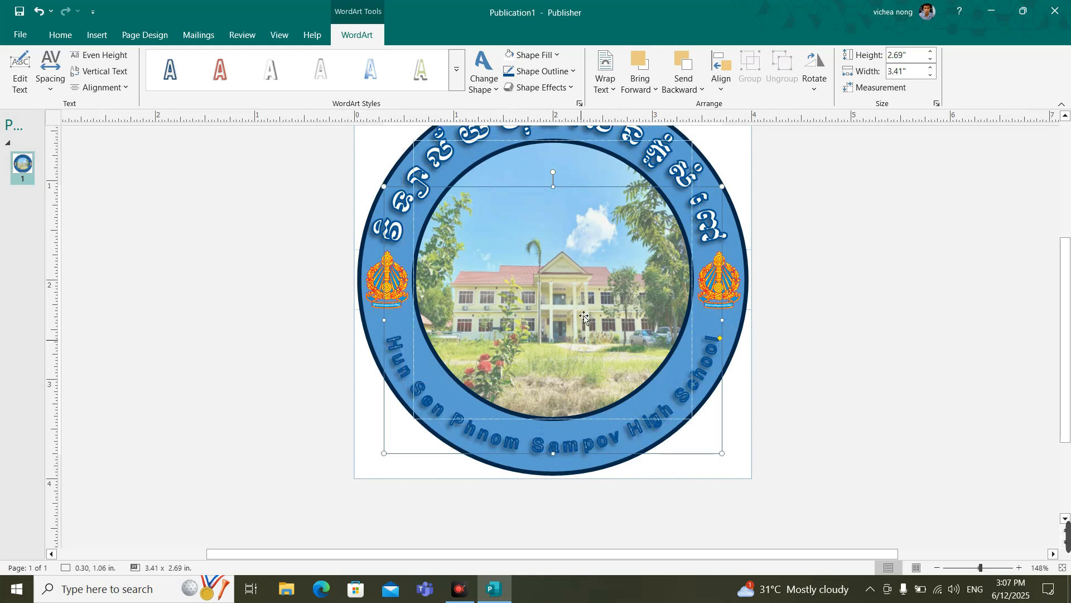
click(536, 54)
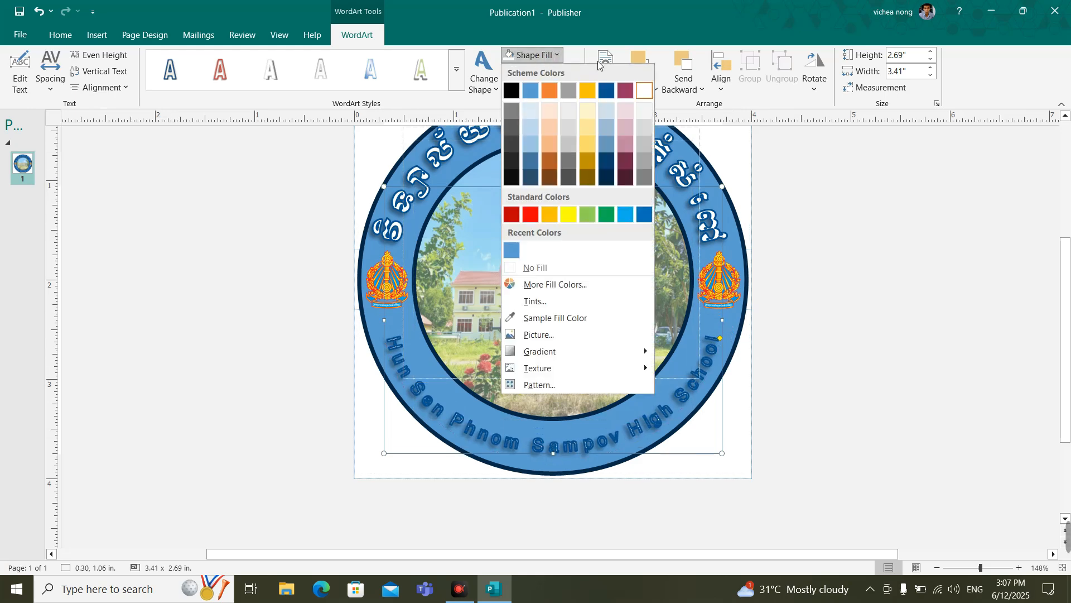
click(647, 91)
click(539, 71)
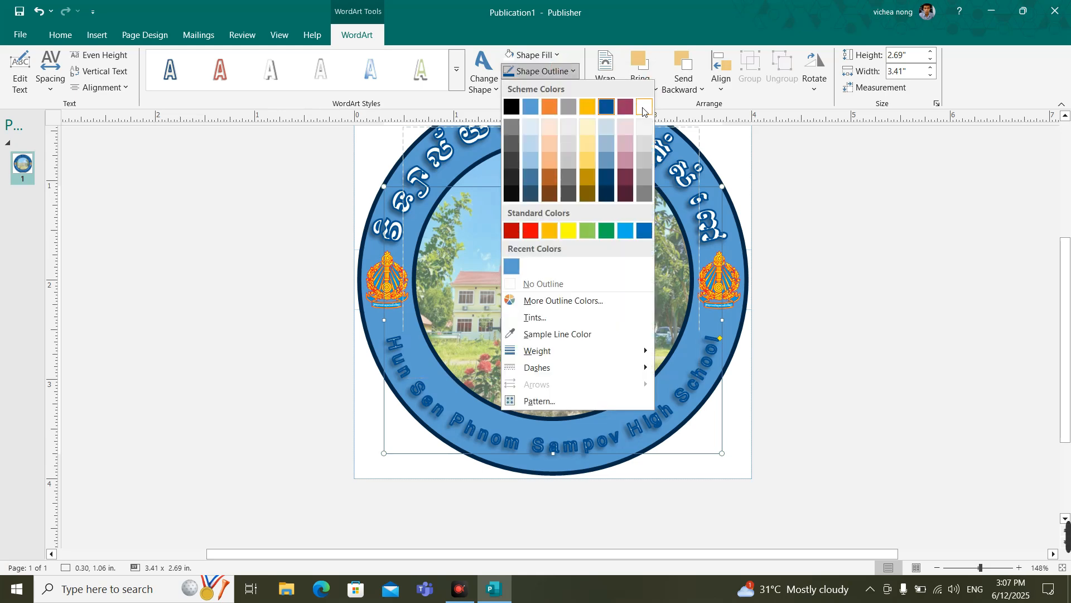
click(643, 109)
click(558, 88)
mouse_move(584, 109)
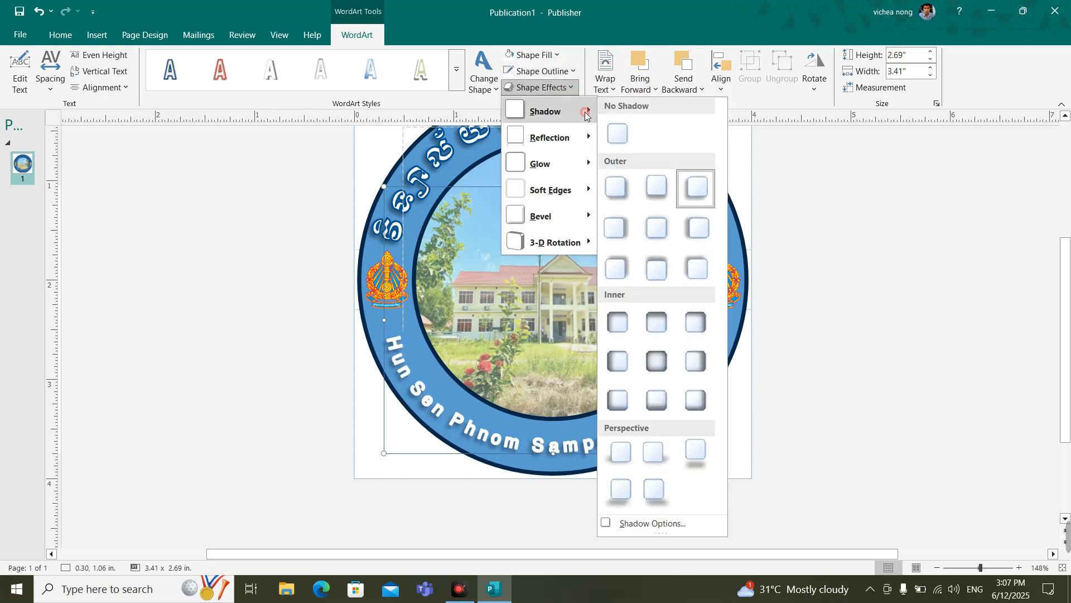
click(658, 192)
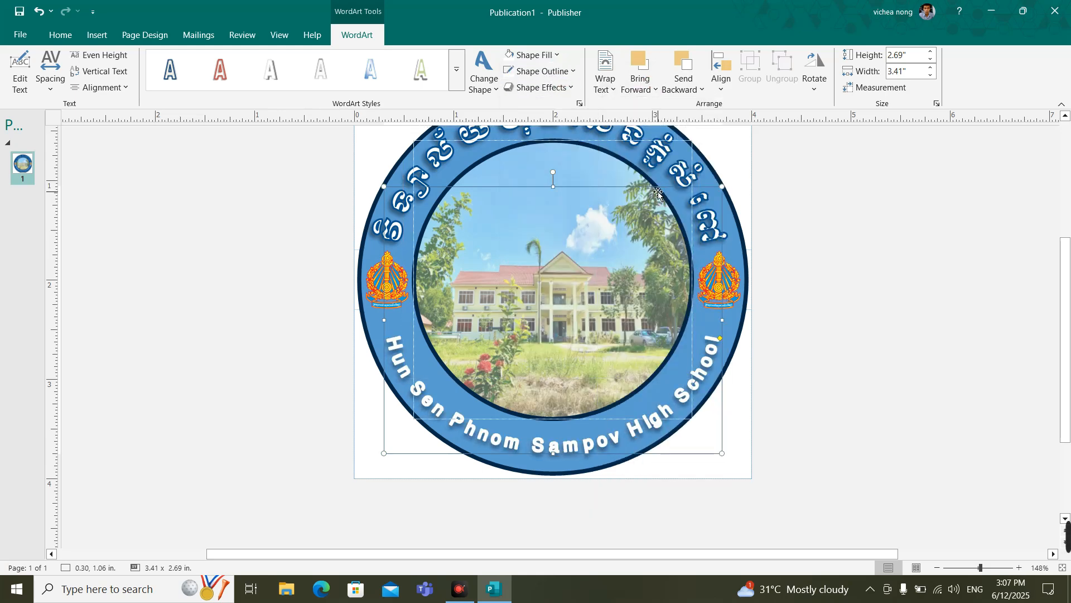
Step: Extend the English text's arc up to just below the emblems and nudge its frame to about 1.03 in vertically, centring it in the ring
key(Up)
key(Up)
key(Up)
key(Up)
key(Up)
key(Up)
key(Up)
key(Up)
key(Up)
key(Up)
key(Up)
key(Up)
key(Up)
key(Up)
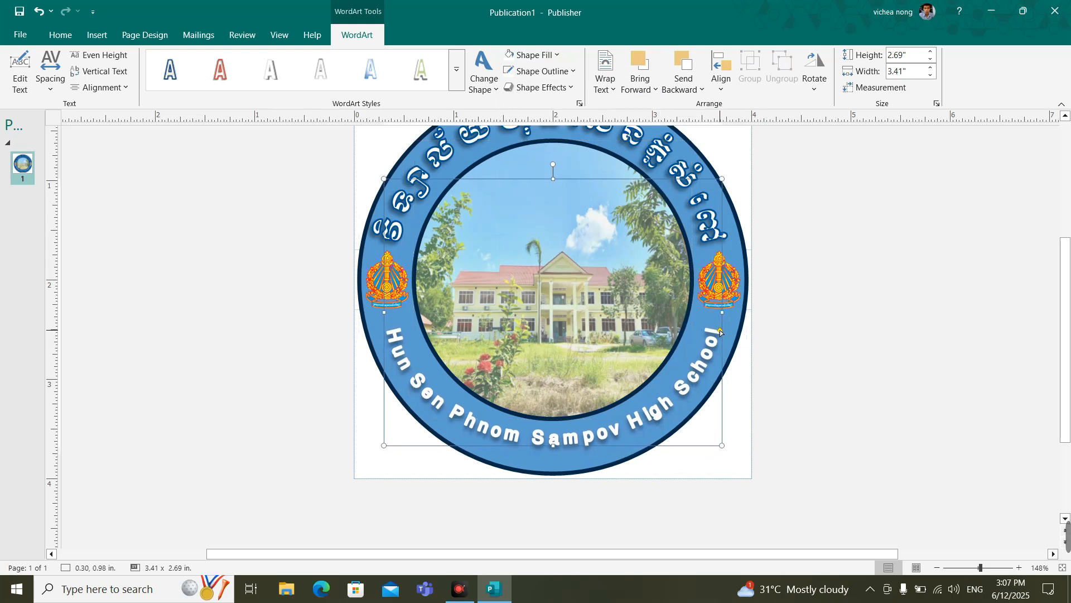
drag(720, 315, 720, 314)
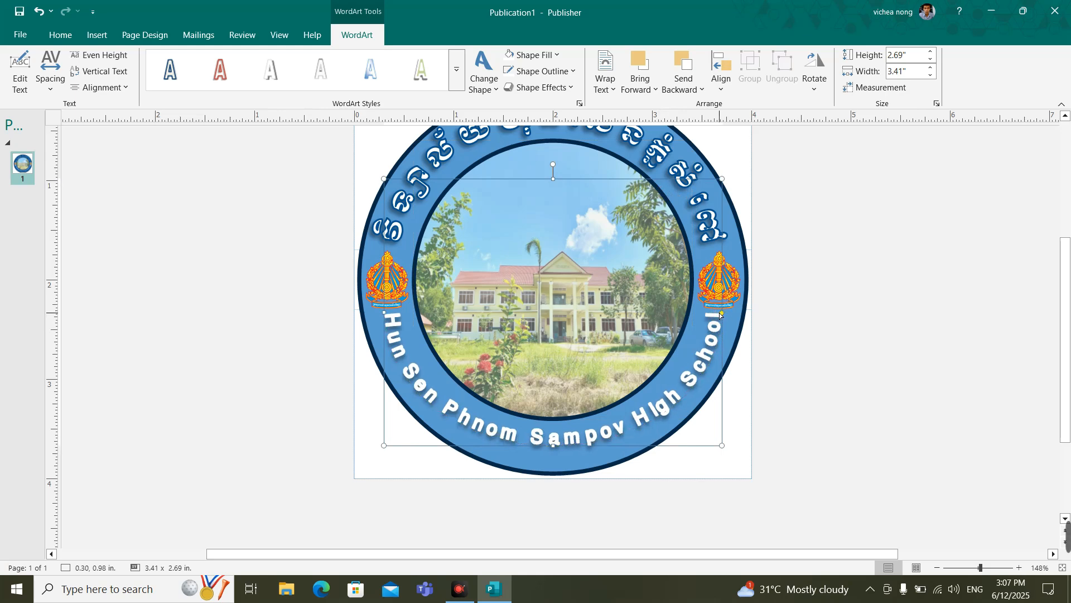
key(Down)
key(Down)
key(Down)
key(Down)
key(Down)
key(Down)
key(Down)
key(Down)
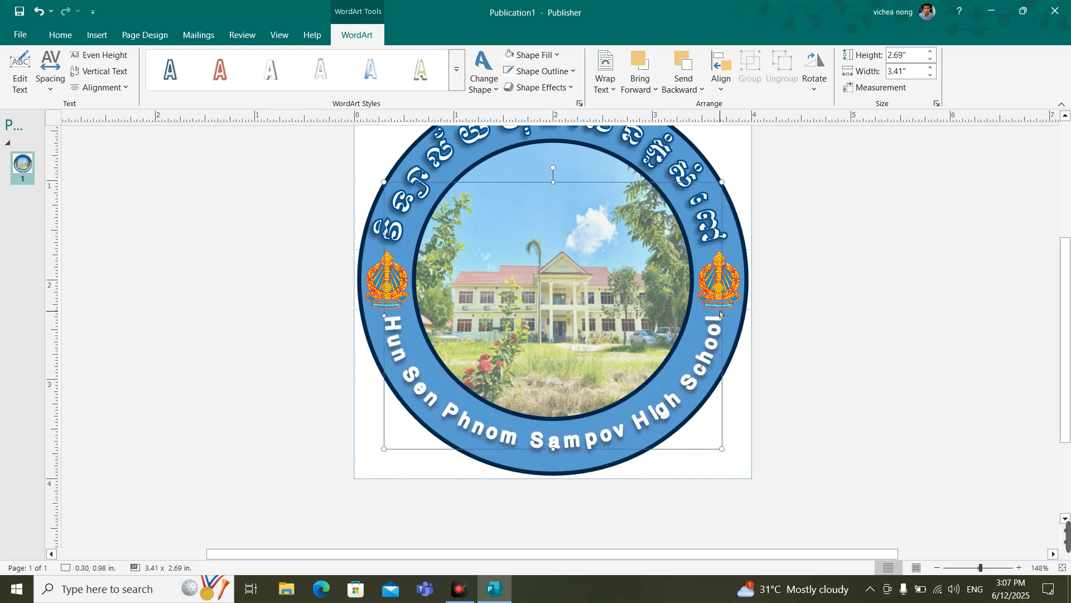
key(Down)
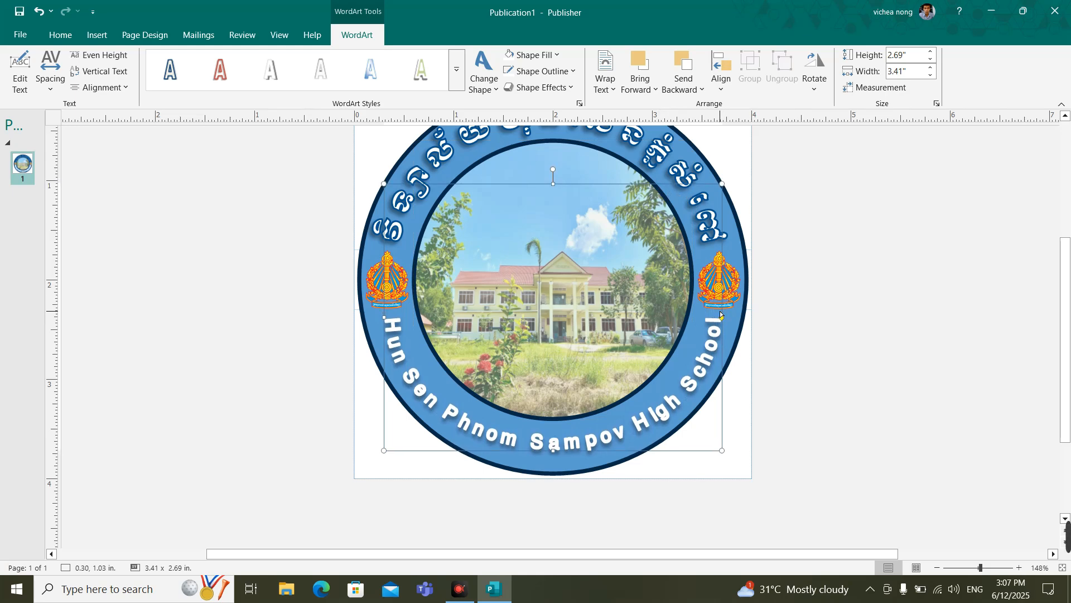
click(917, 368)
scroll(881, 381, up, 1)
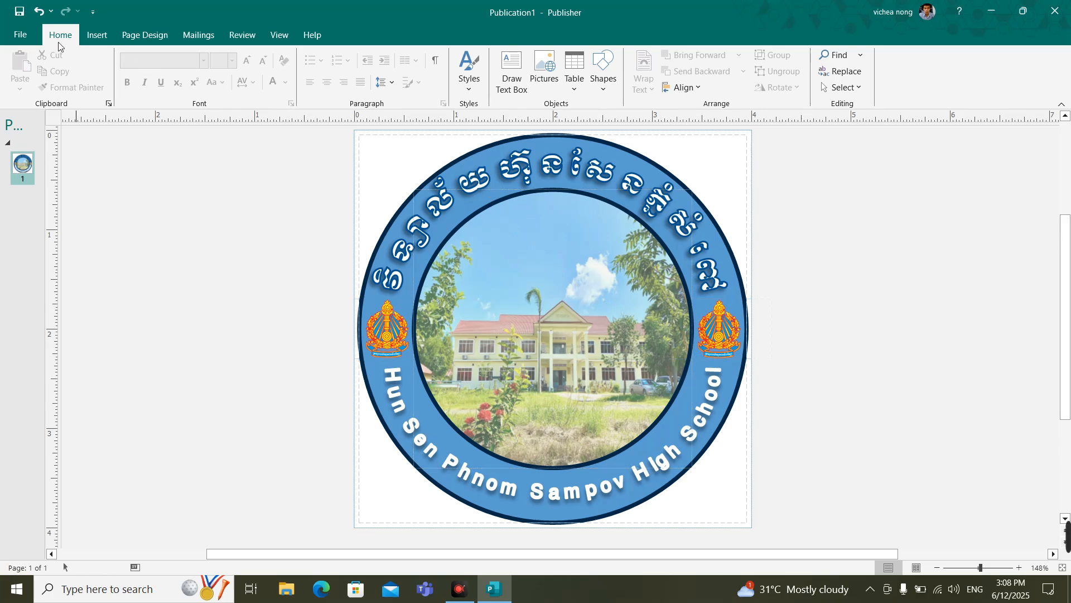
Step: Save a copy of the logo in the Documents folder as Publication1.jpg in JPEG File Interchange Format
click(20, 35)
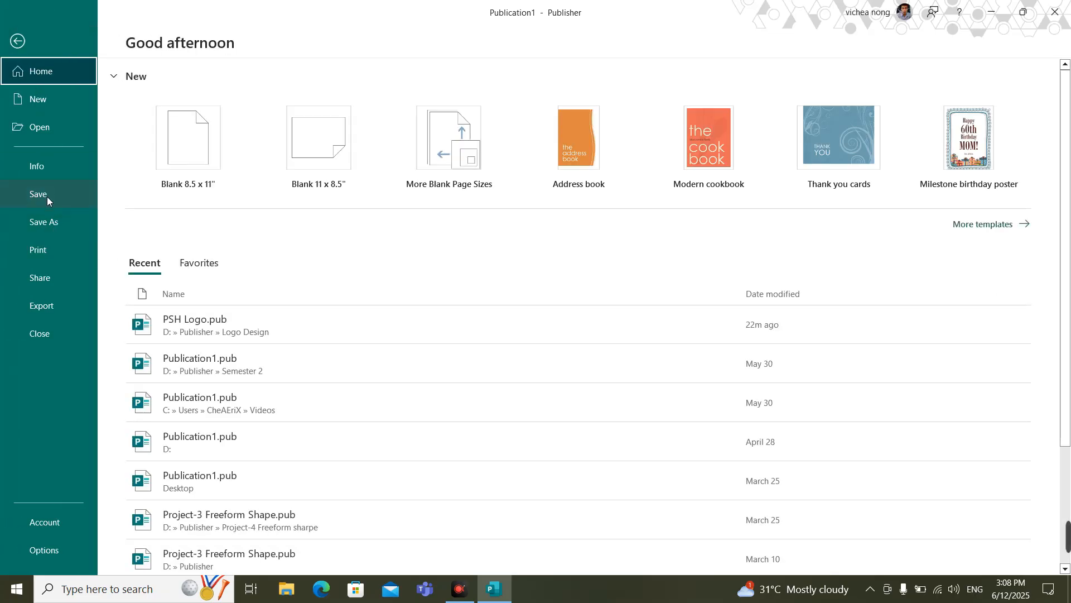
click(58, 224)
click(187, 281)
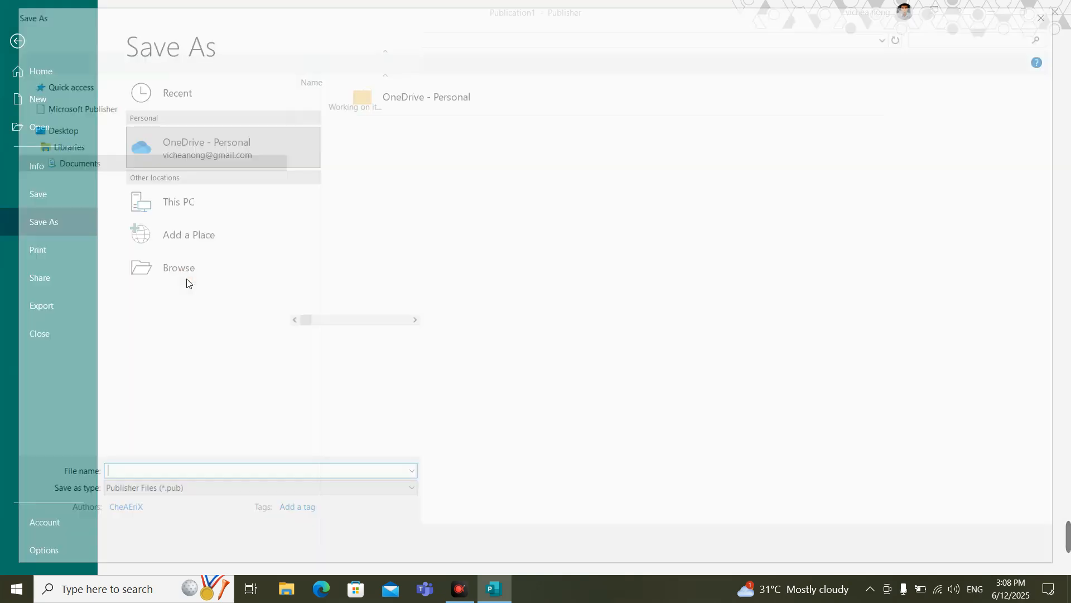
click(88, 300)
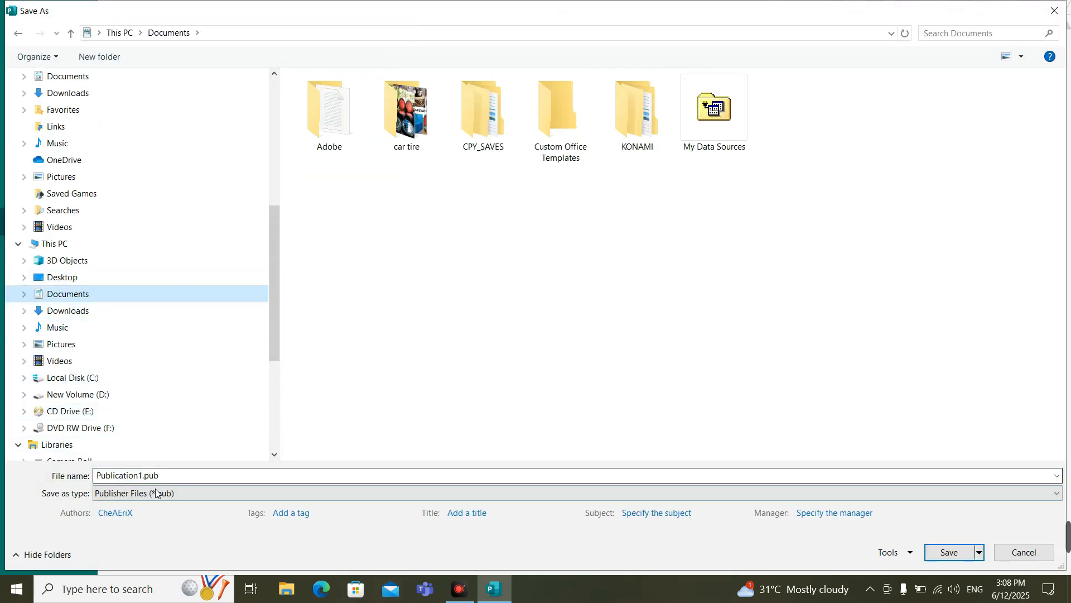
click(132, 497)
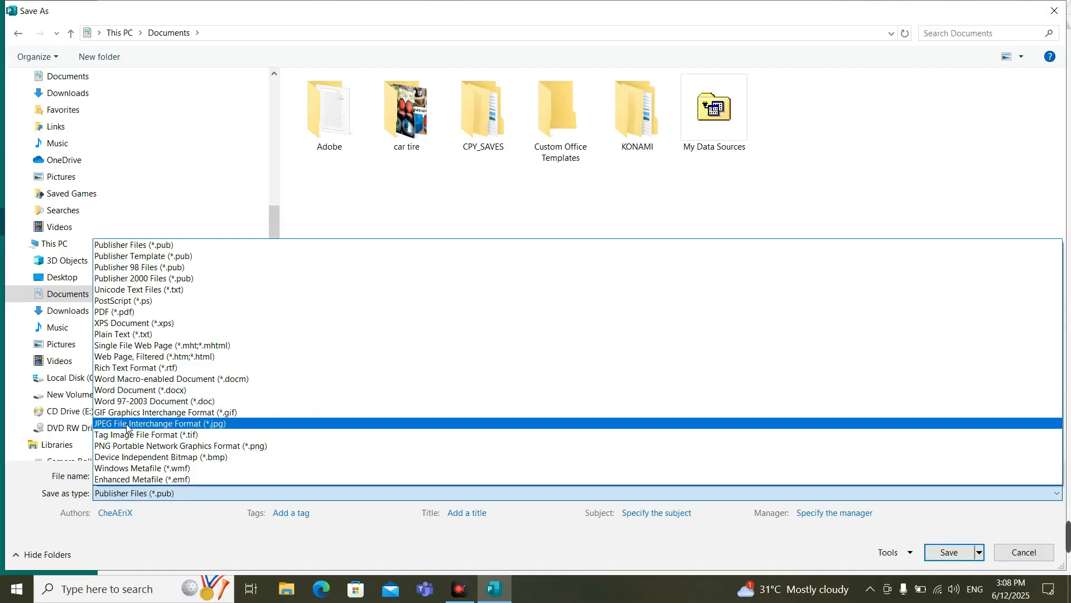
click(127, 427)
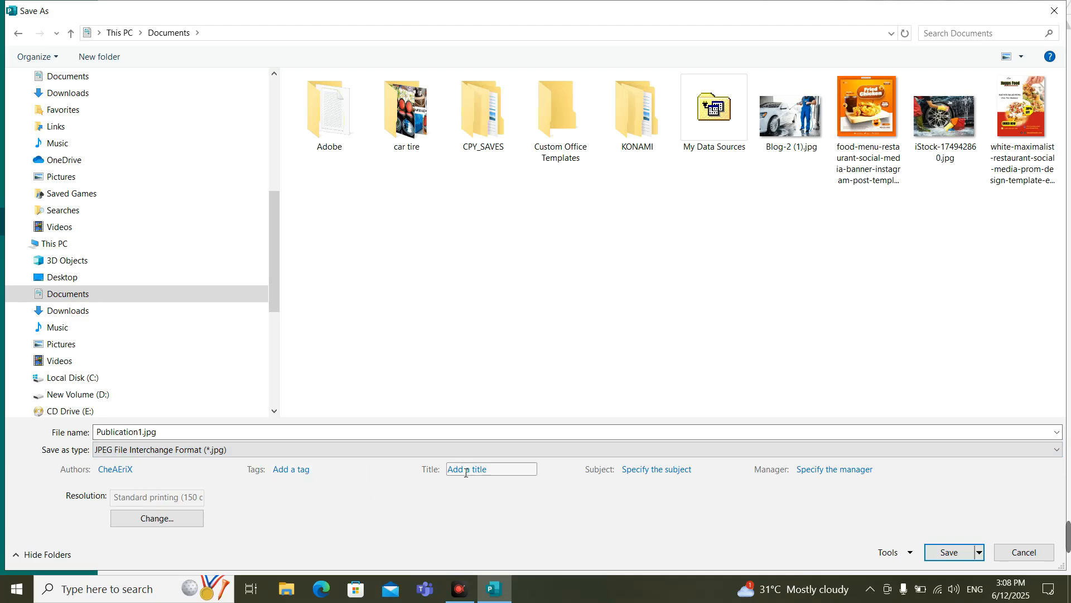
click(948, 552)
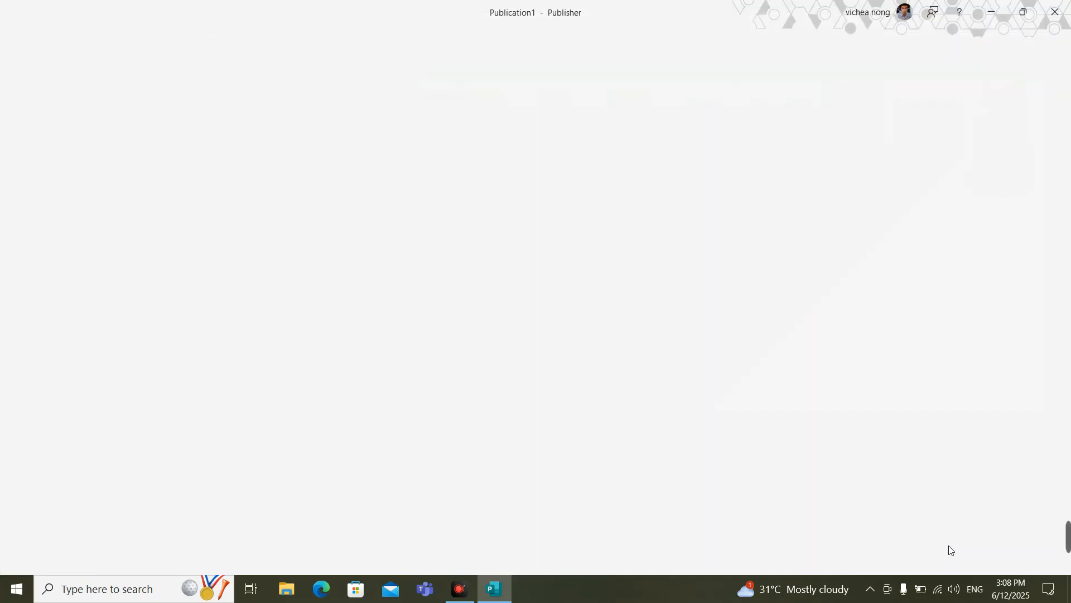
Step: Close Publisher, saving the publication in the Documents folder as Publication1.pub
click(1065, 21)
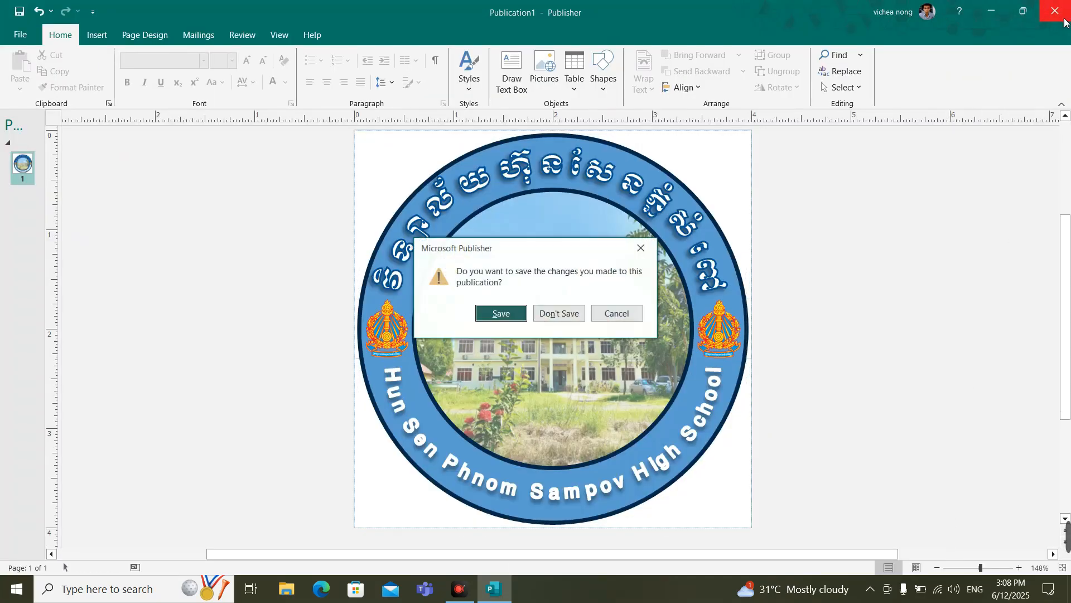
click(501, 313)
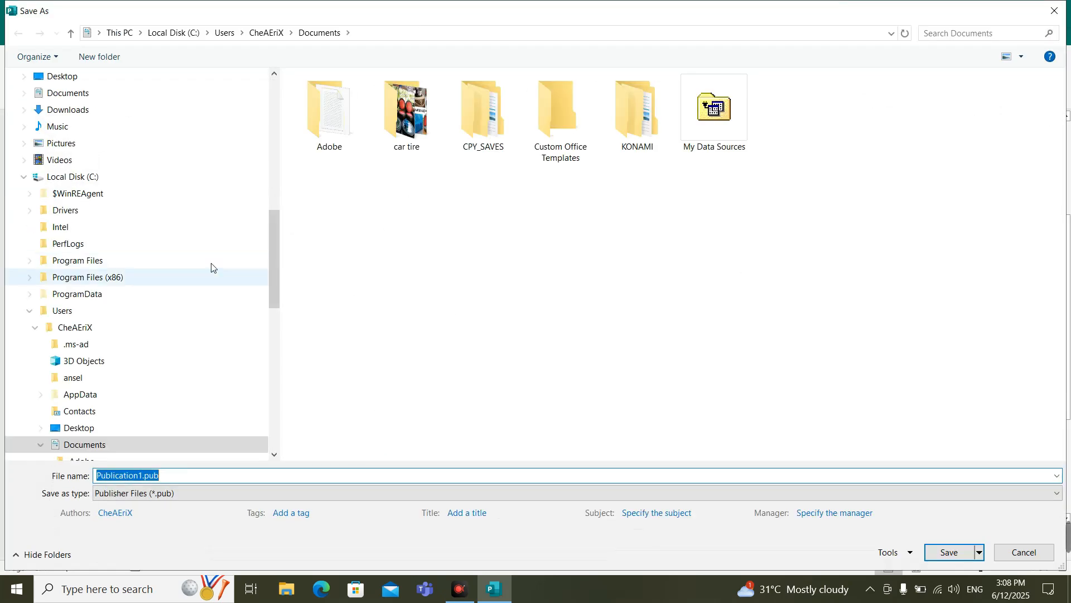
click(942, 555)
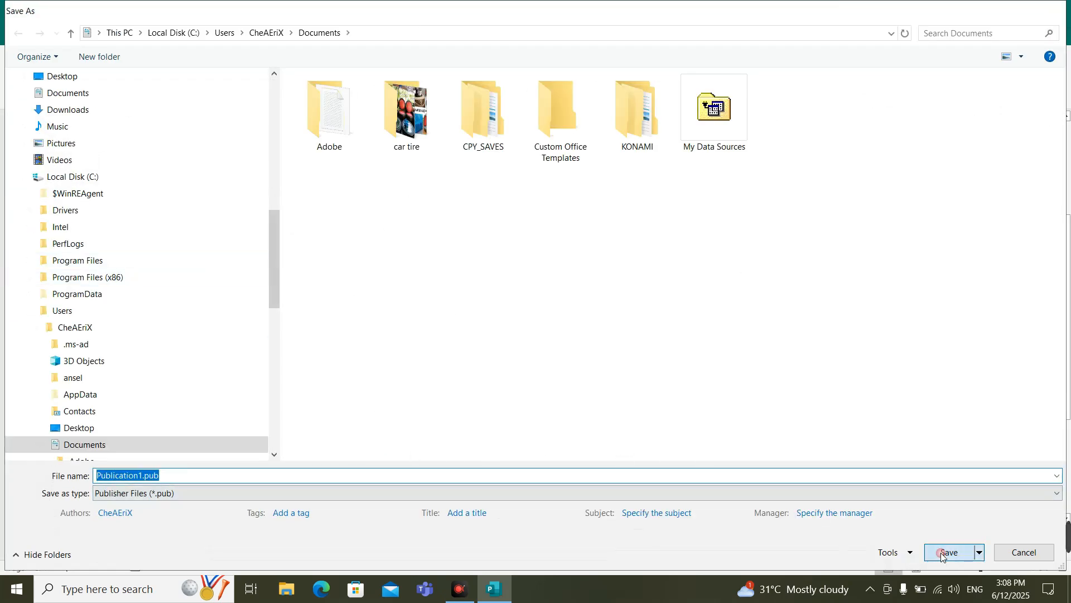
Step: Switch to File Explorer, open Publication1.jpg from the Documents folder and inspect the exported logo in a maximized image viewer
click(286, 589)
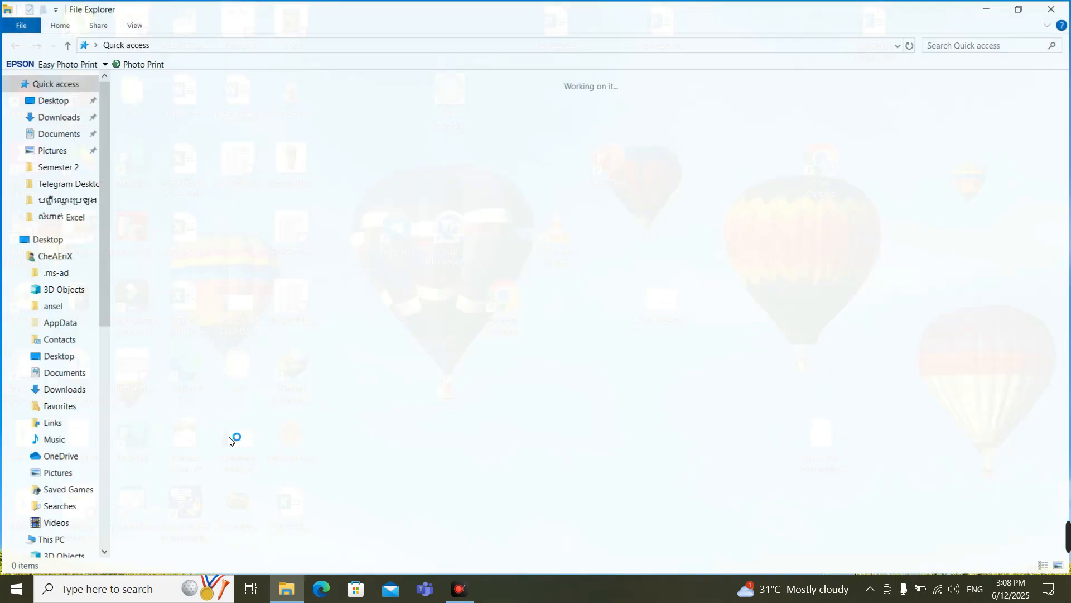
click(56, 136)
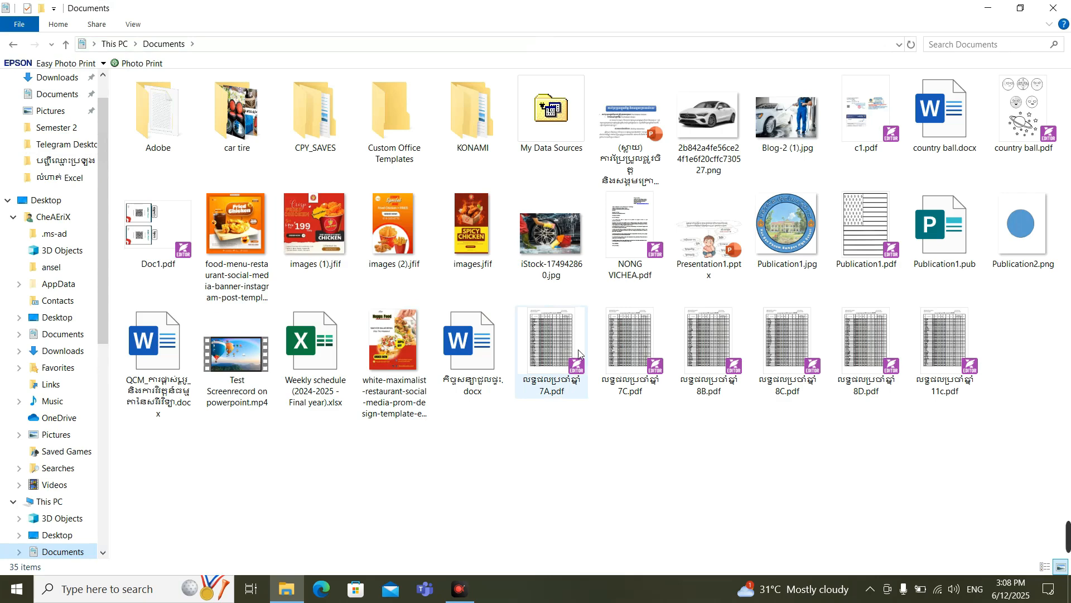
click(797, 241)
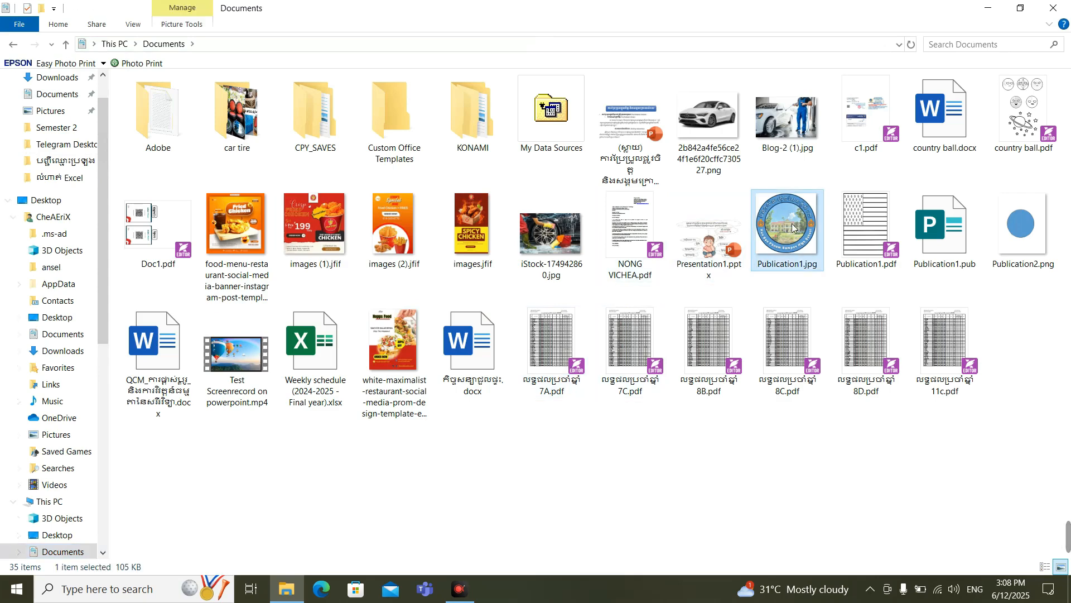
double_click(793, 228)
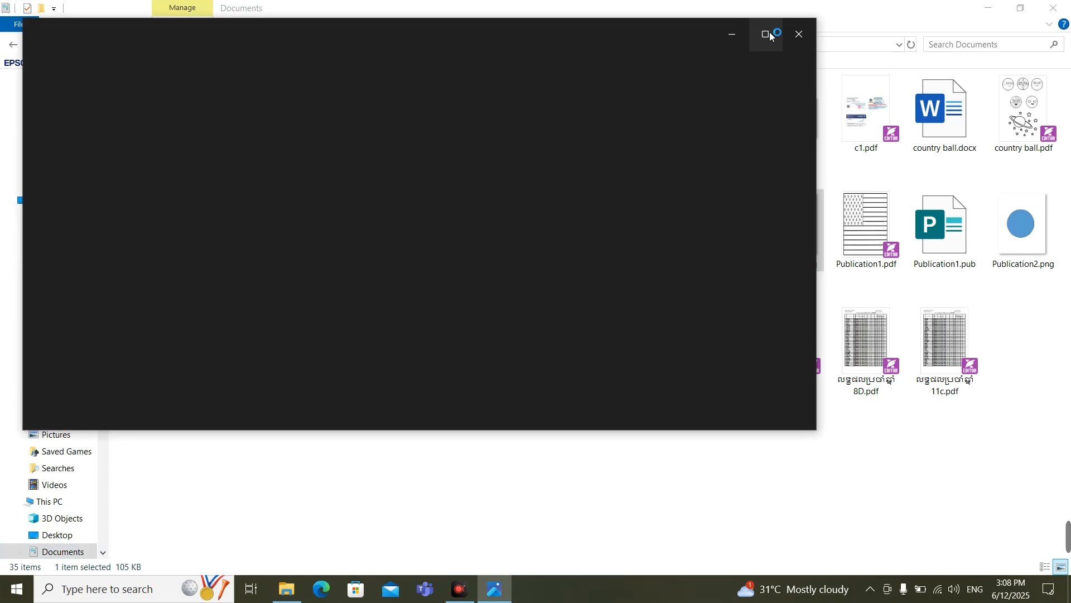
click(768, 34)
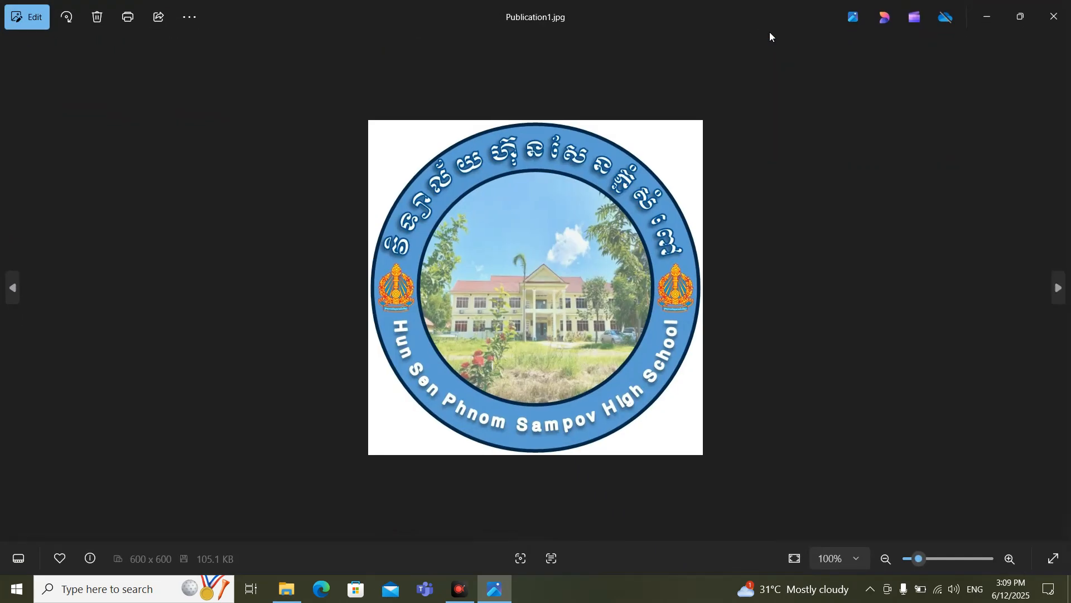
scroll(586, 276, up, 5)
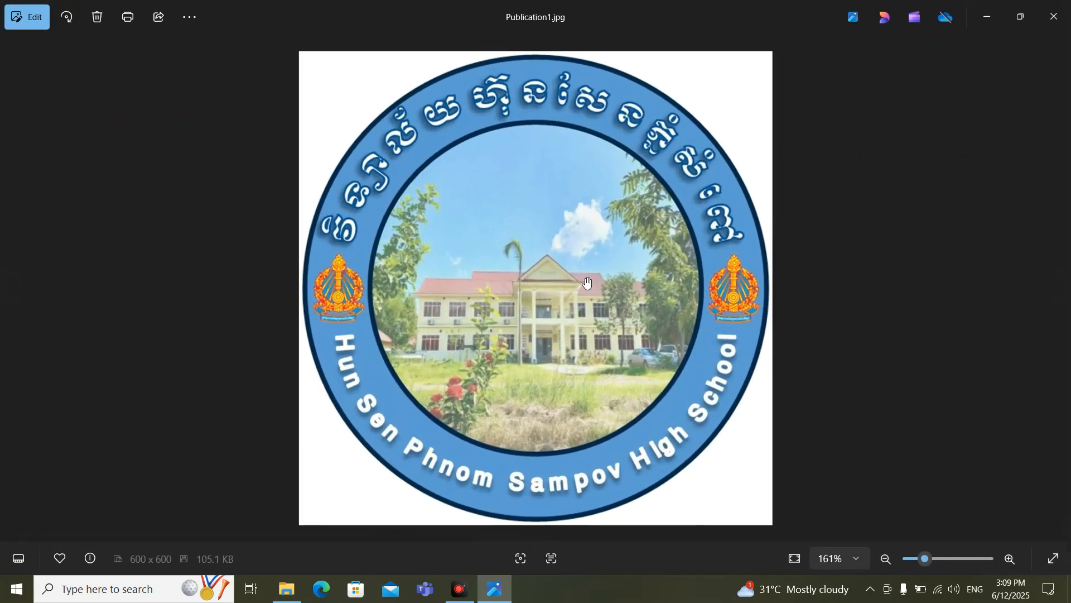
scroll(593, 270, down, 4)
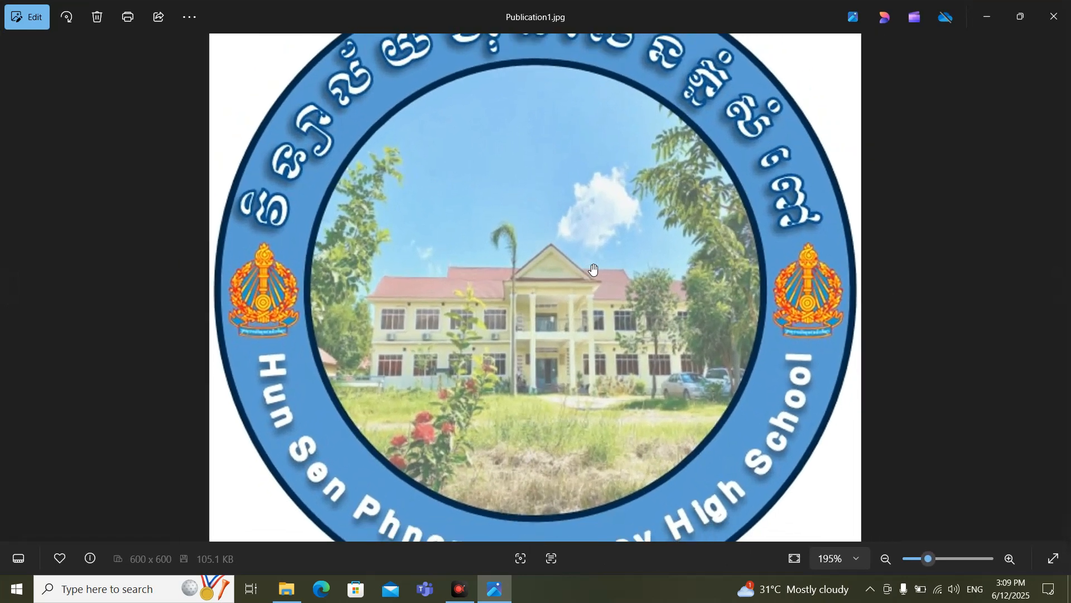
scroll(592, 269, down, 1)
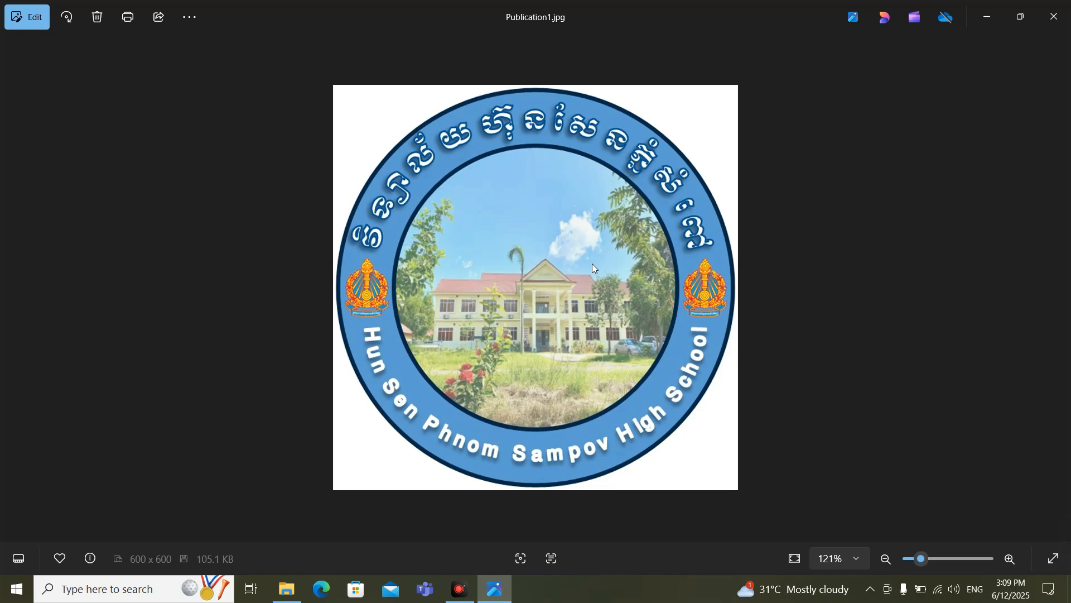
click(460, 590)
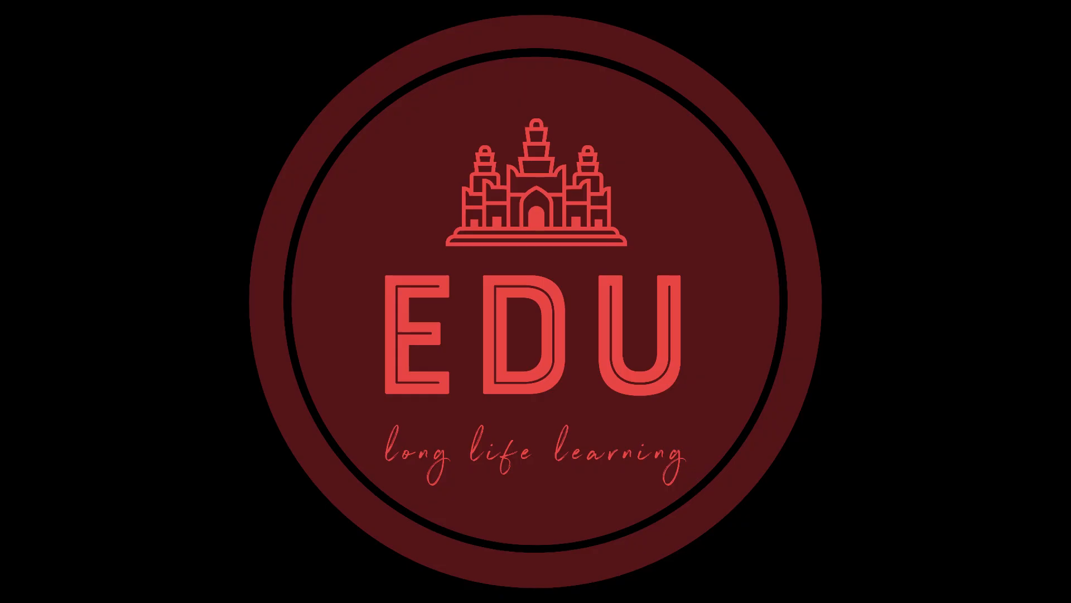